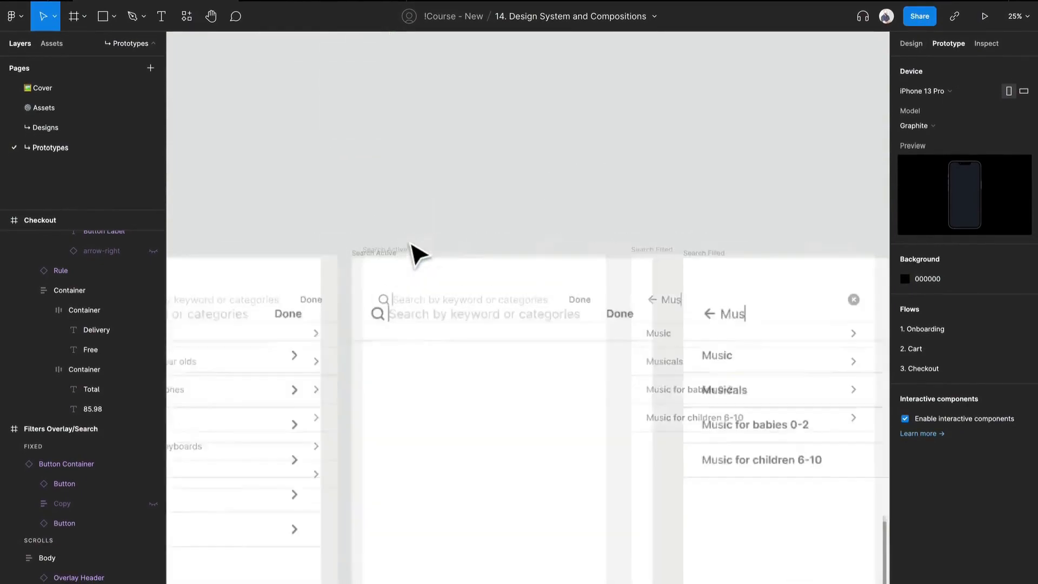
- Examine the text caret in the search fields of the Search Active and Search Filled frames
scroll(412, 243, up, 5)
scroll(412, 243, down, 5)
drag(332, 359, 364, 234)
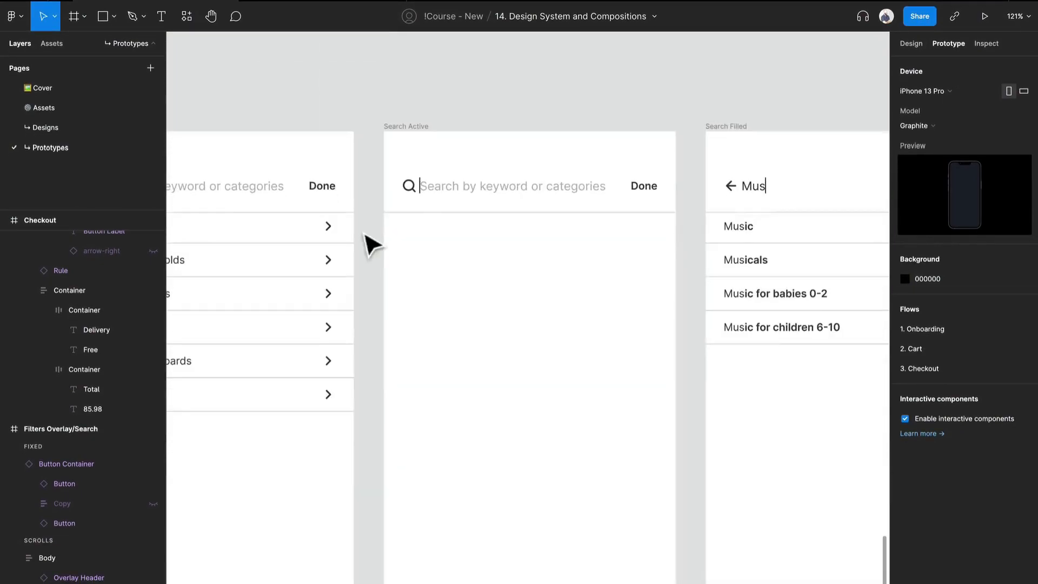
click(422, 189)
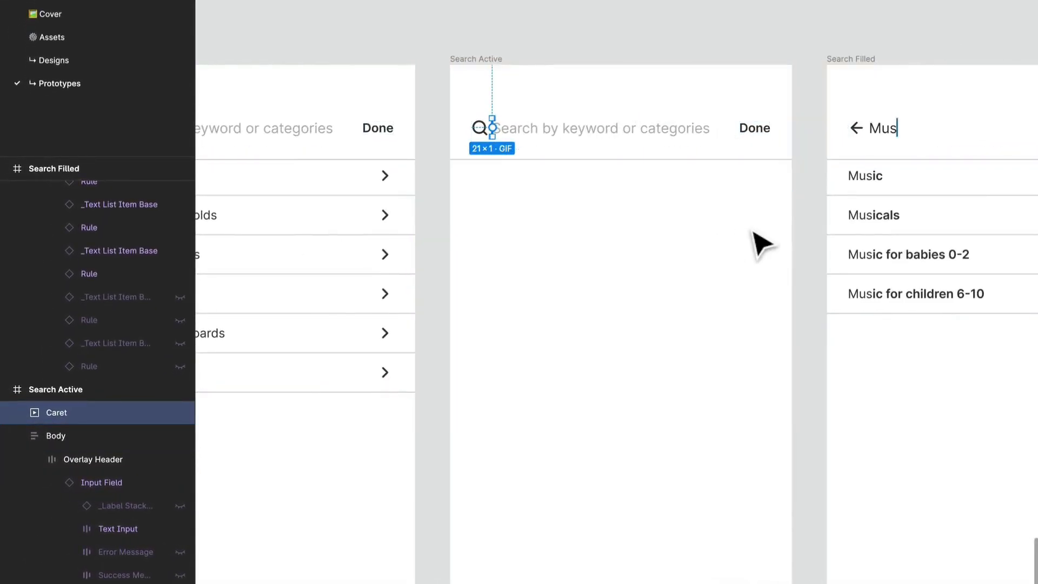
drag(753, 231, 605, 260)
scroll(768, 177, up, 8)
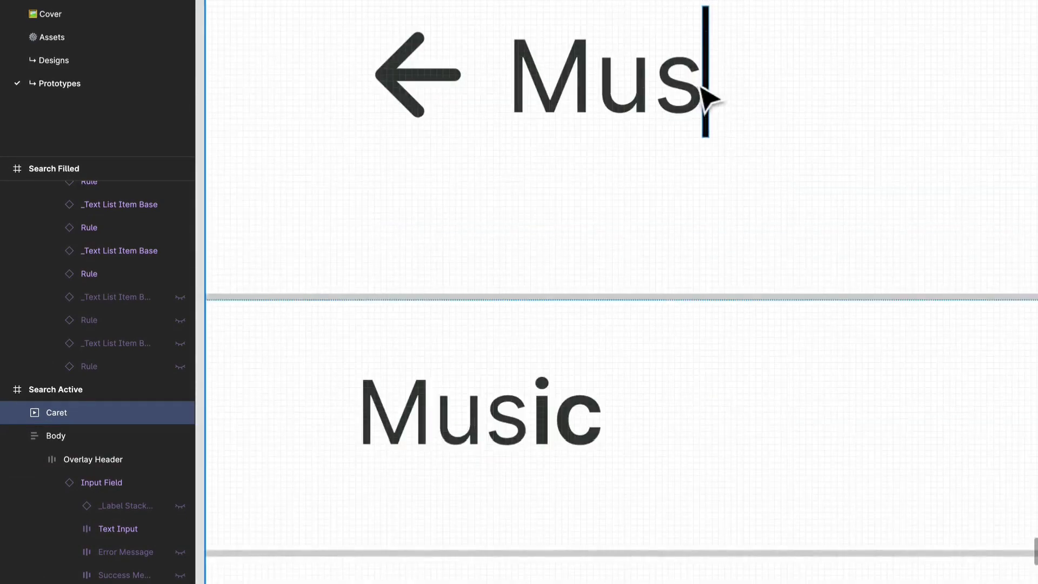
scroll(719, 172, down, 8)
drag(477, 249, 794, 201)
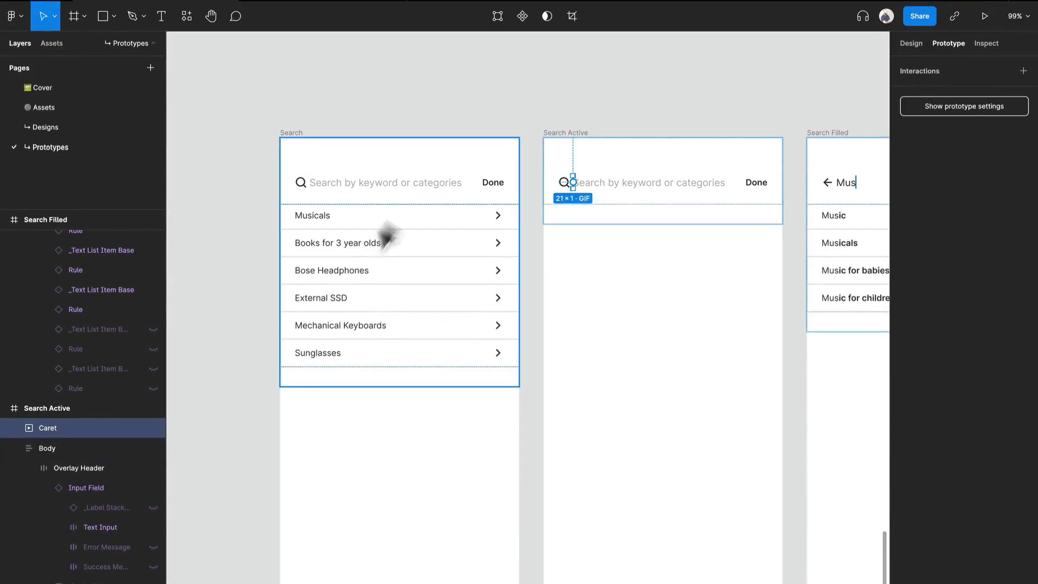
click(399, 111)
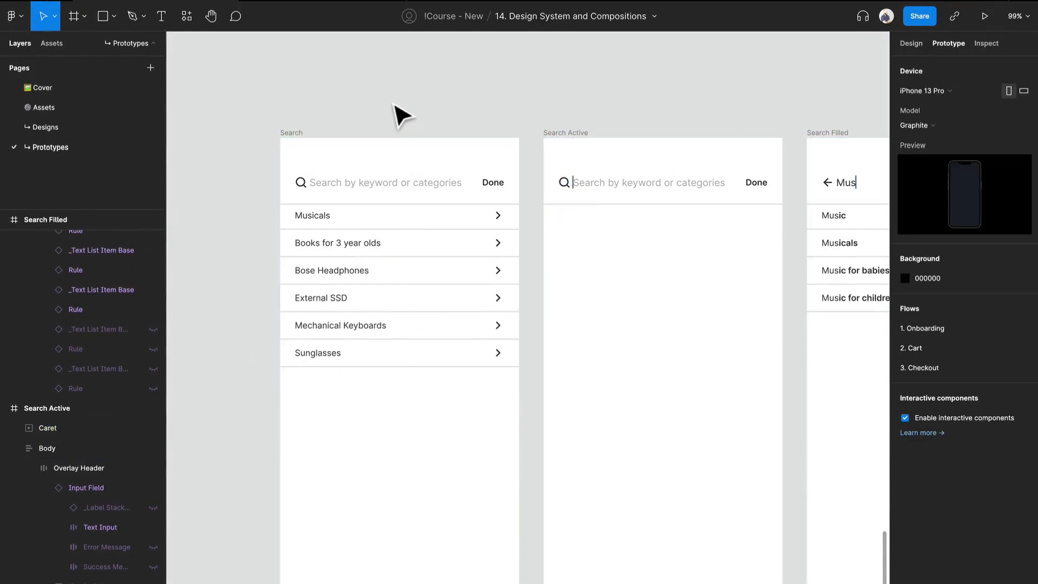
- Duplicate the Home/Member frame and place the copy directly before the Search frame in the search flow row
scroll(399, 111, down, 5)
drag(398, 112, 498, 437)
scroll(498, 416, down, 3)
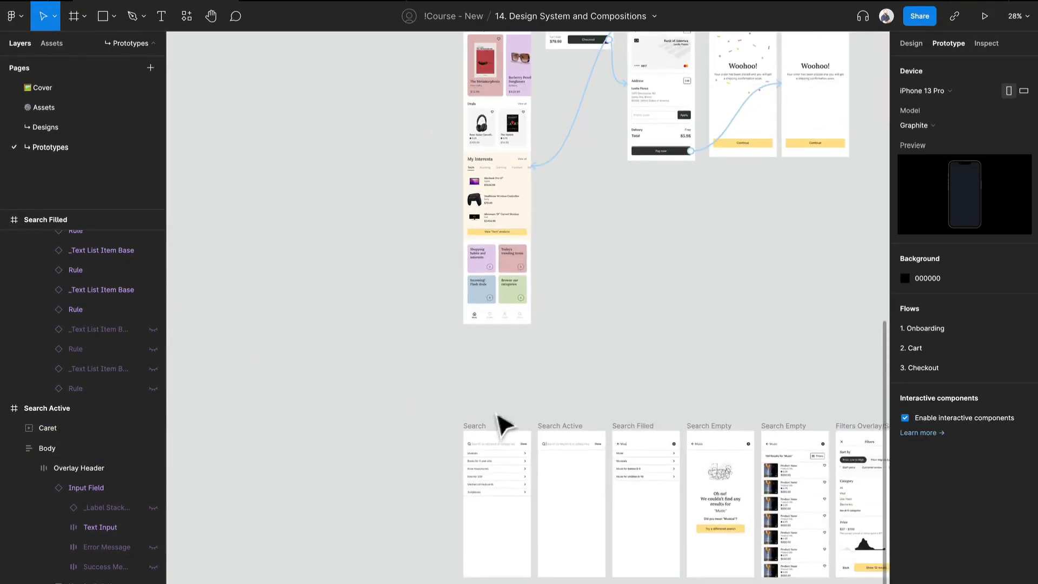
scroll(491, 300, down, 2)
scroll(491, 301, up, 6)
scroll(495, 311, down, 1)
click(483, 210)
drag(482, 210, 407, 227)
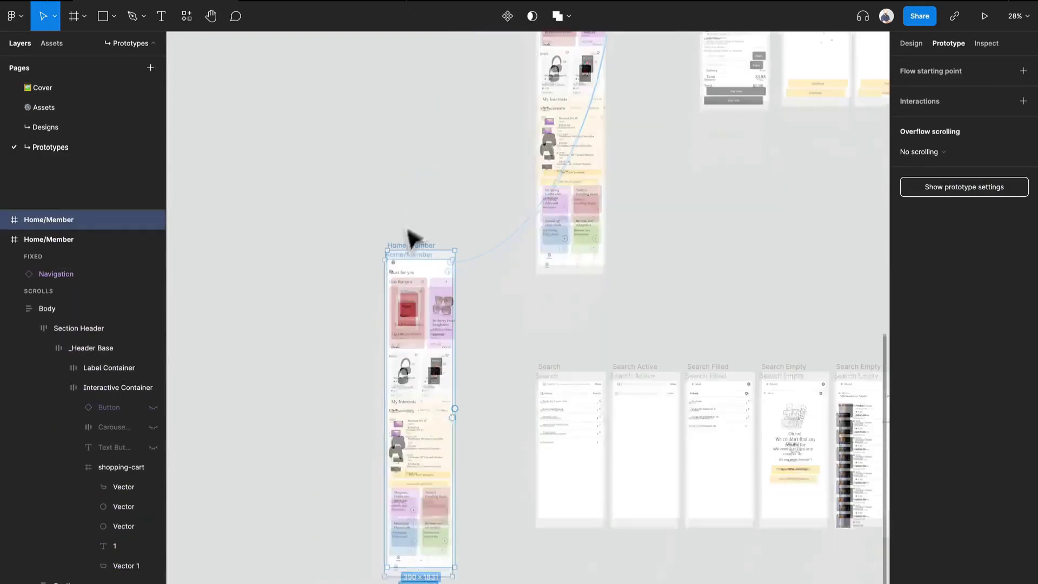
click(495, 253)
click(408, 320)
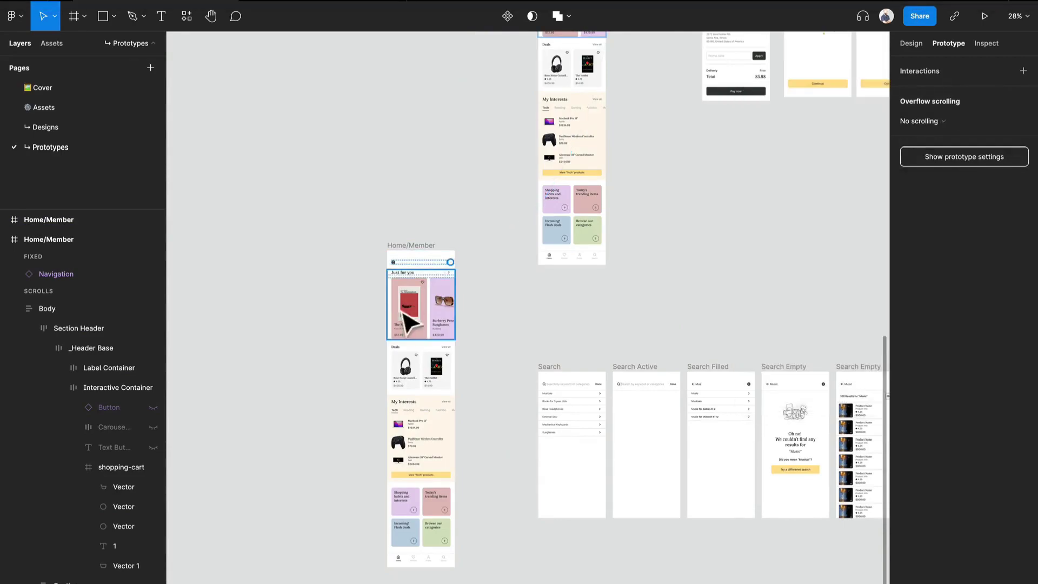
drag(417, 244, 494, 371)
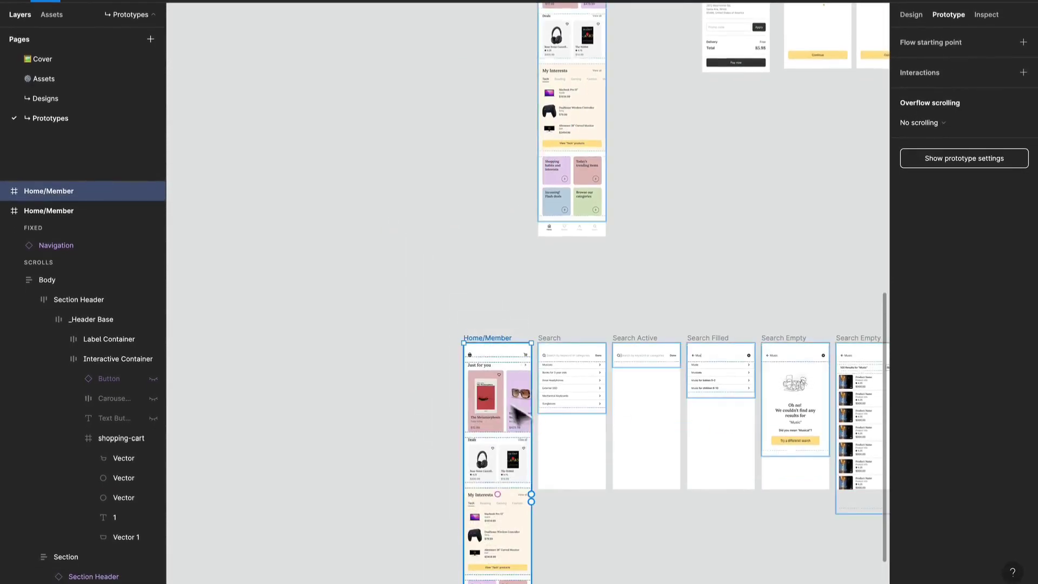
- Link the copied Home/Member frame's Search navigation icon to the Search frame on tap, with a Move in animation directed upward
scroll(535, 429, up, 5)
drag(538, 428, 389, 111)
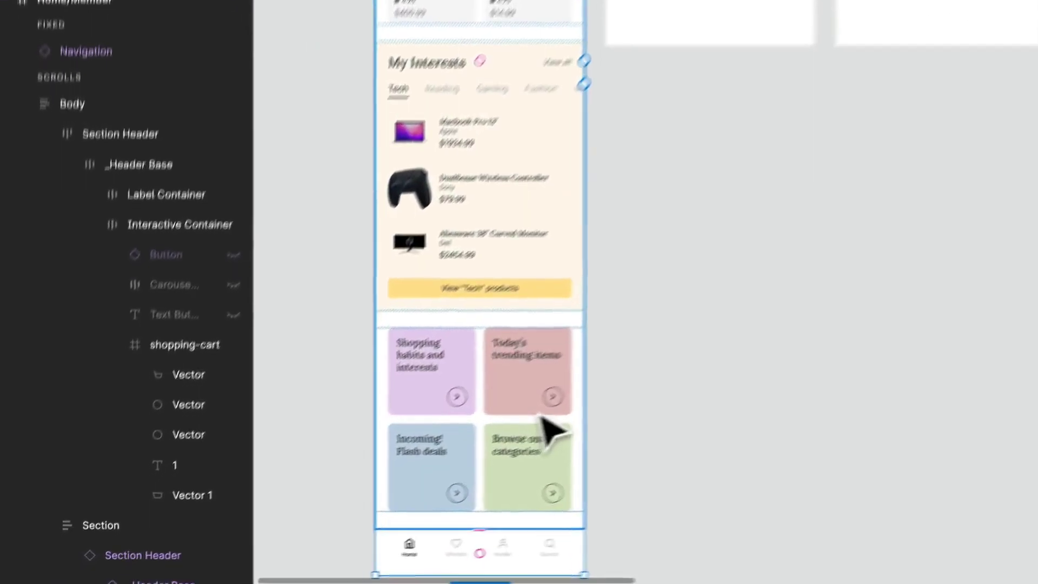
click(590, 560)
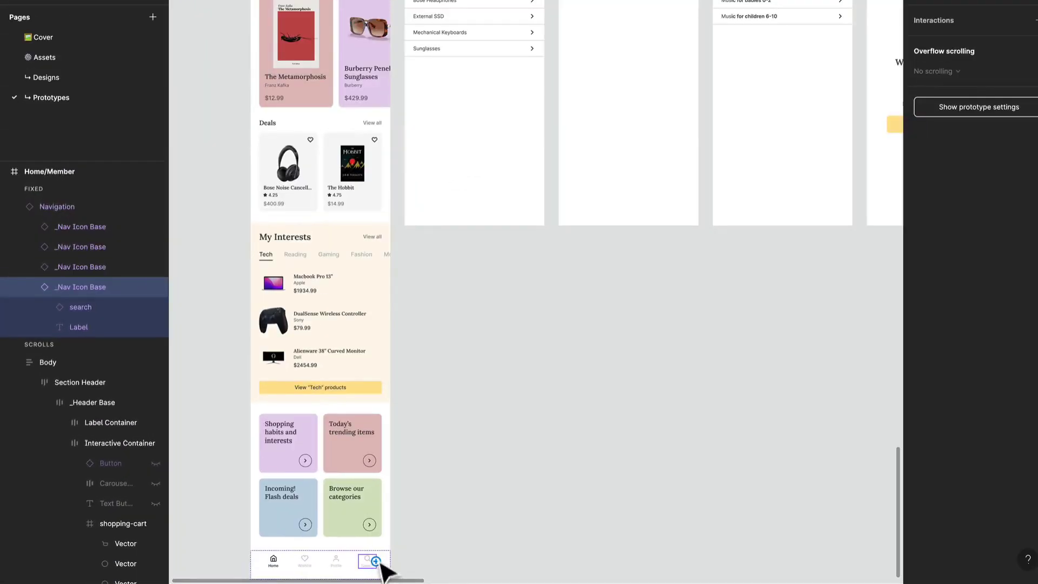
drag(375, 560, 466, 222)
scroll(588, 274, up, 3)
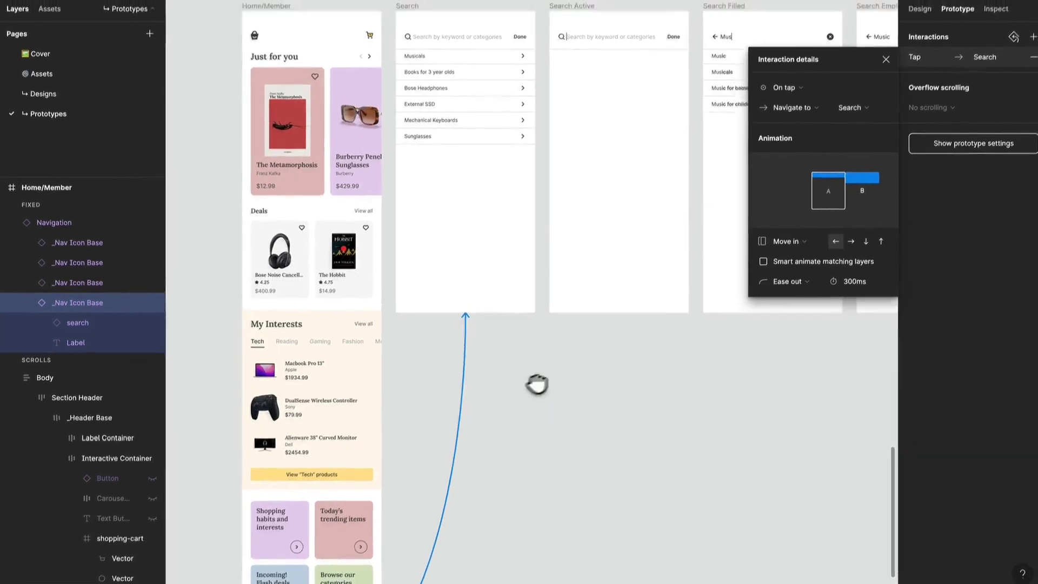
drag(527, 383, 455, 331)
scroll(451, 340, up, 4)
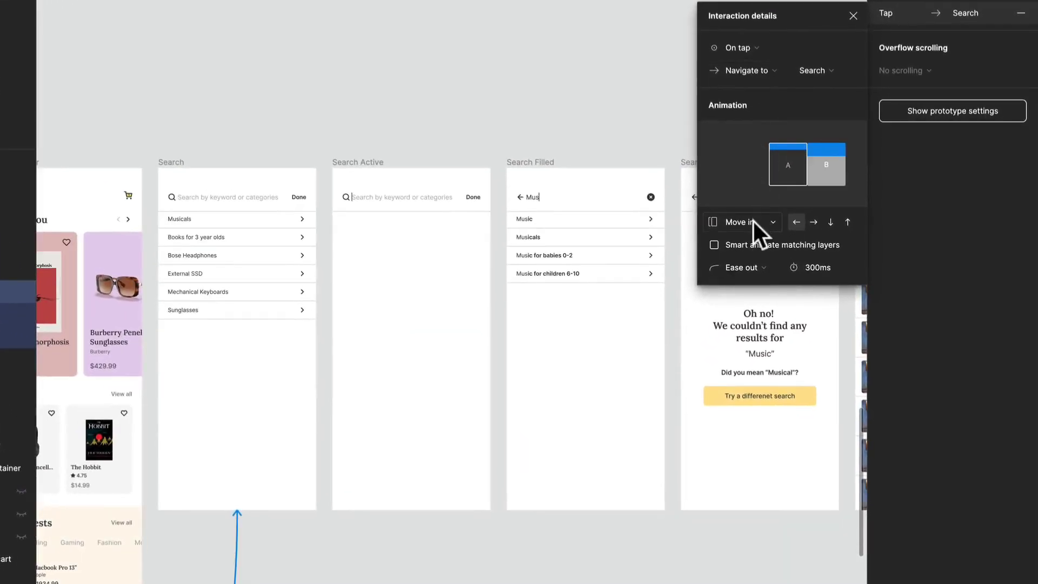
click(848, 223)
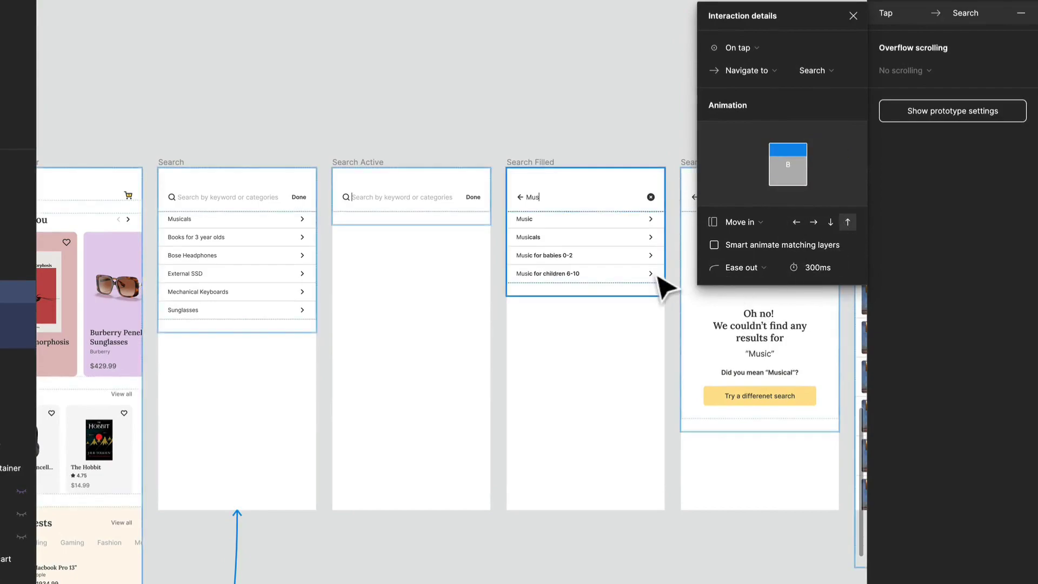
mouse_move(751, 143)
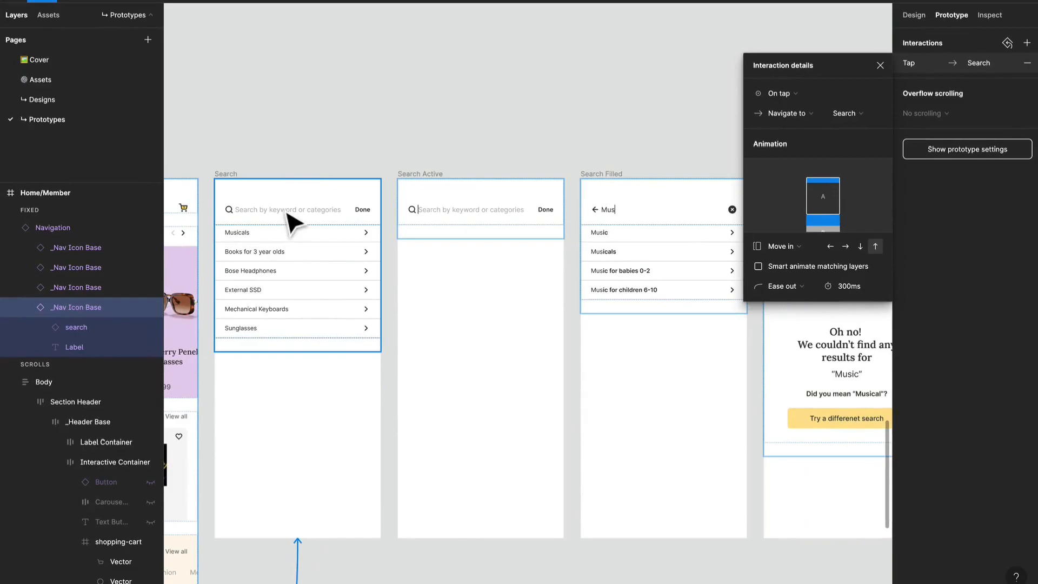
- Link the Search frame's Done label to the copied Home/Member frame on tap, with a Move in animation directed downward
click(292, 219)
double_click(365, 214)
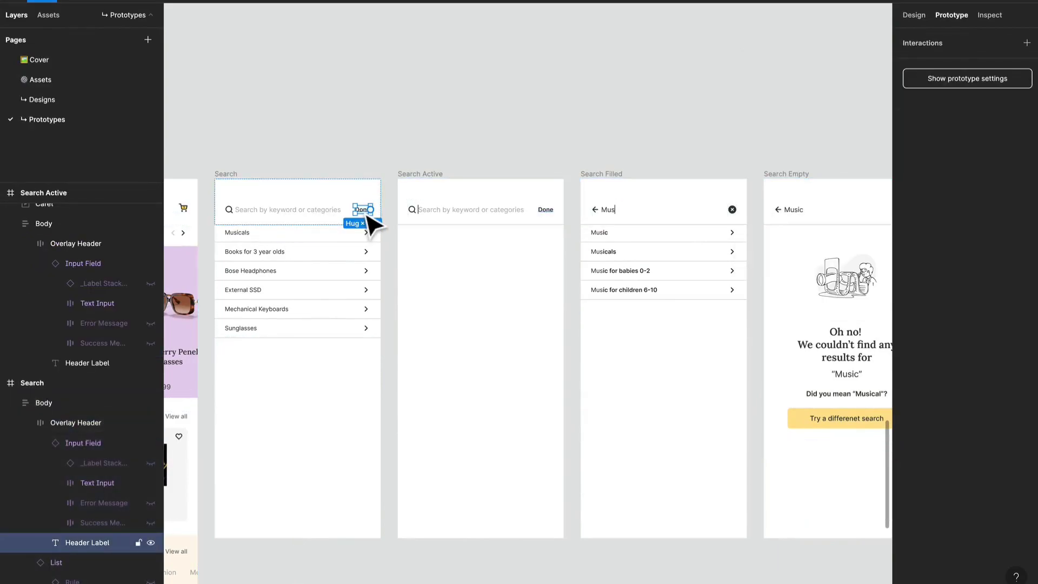
drag(370, 210, 179, 303)
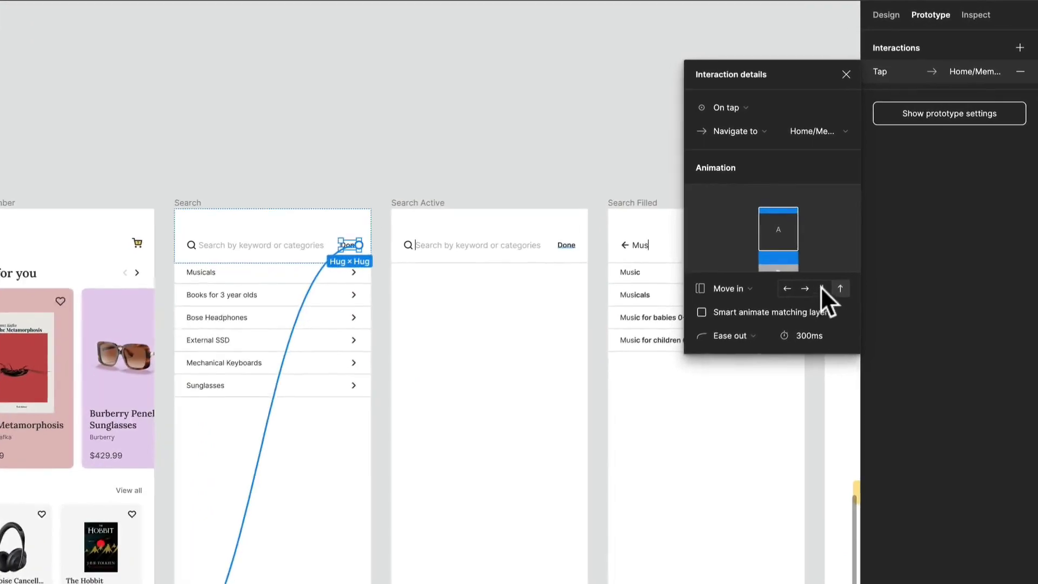
click(860, 246)
click(316, 192)
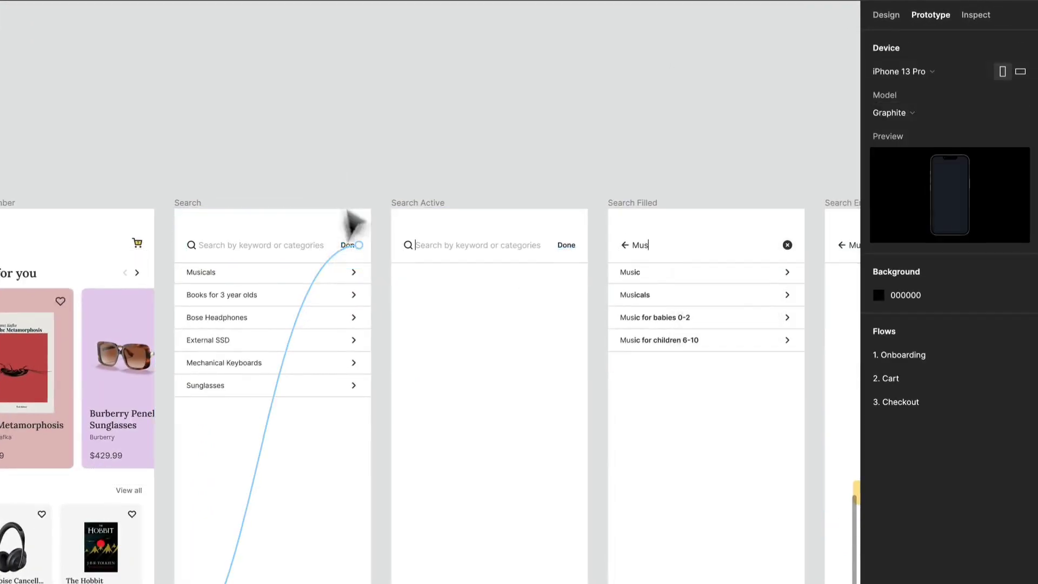
- Link the Search frame's input field to Search Active on tap, using Smart animate with a 150 ms duration
click(294, 253)
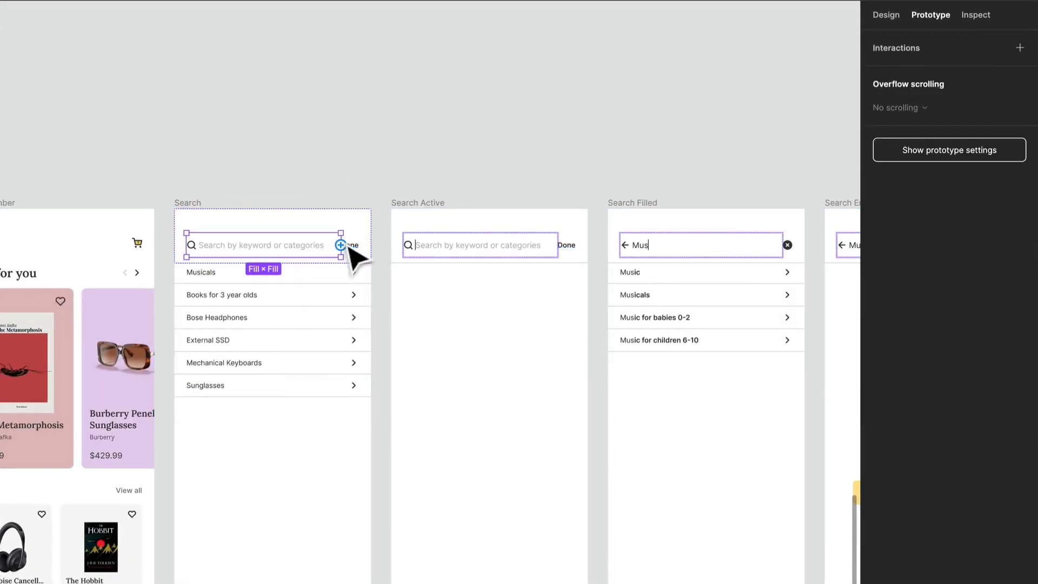
drag(340, 245, 481, 255)
scroll(368, 287, right, 5)
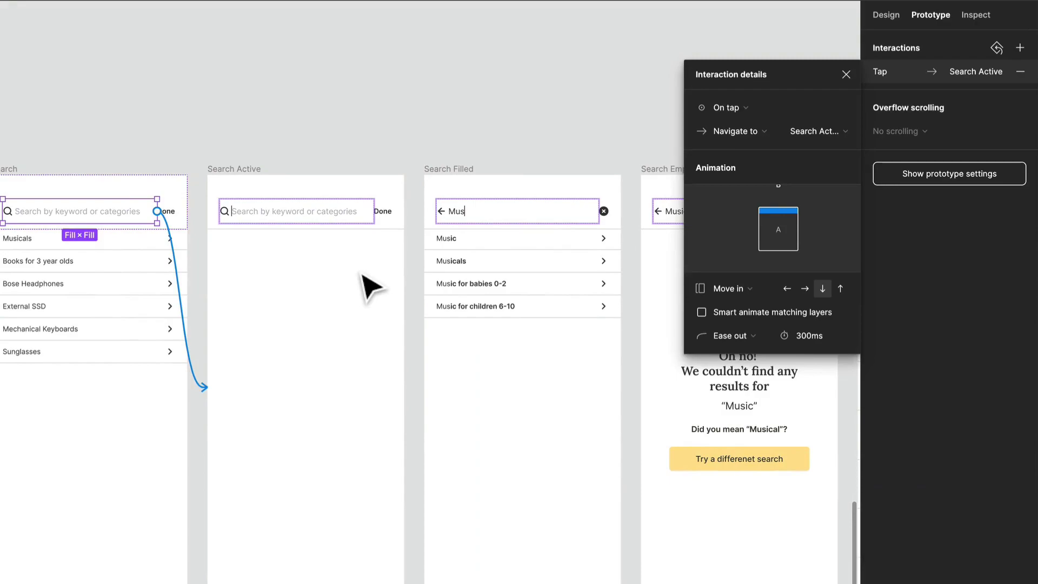
click(733, 290)
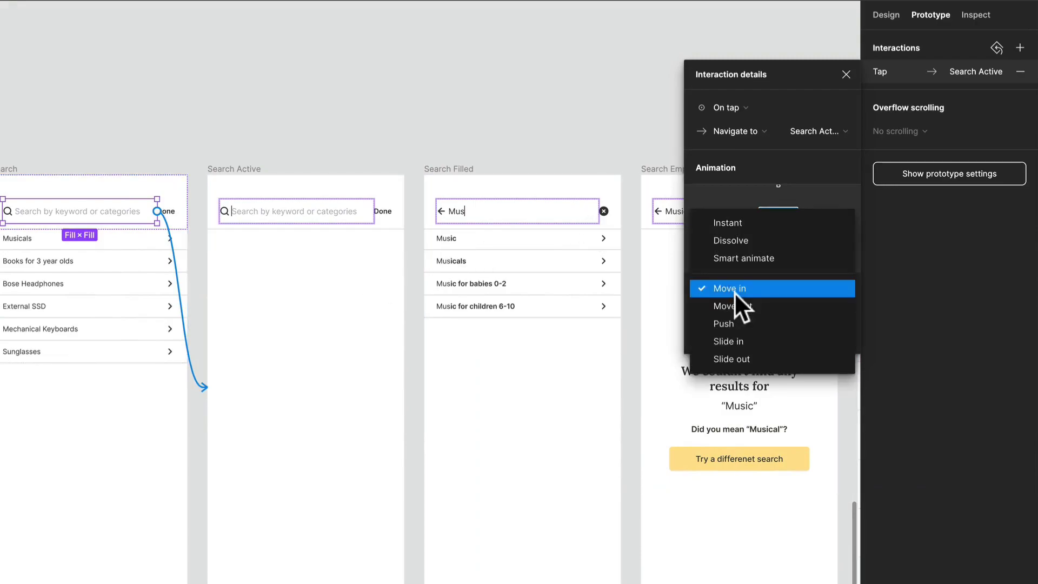
click(746, 260)
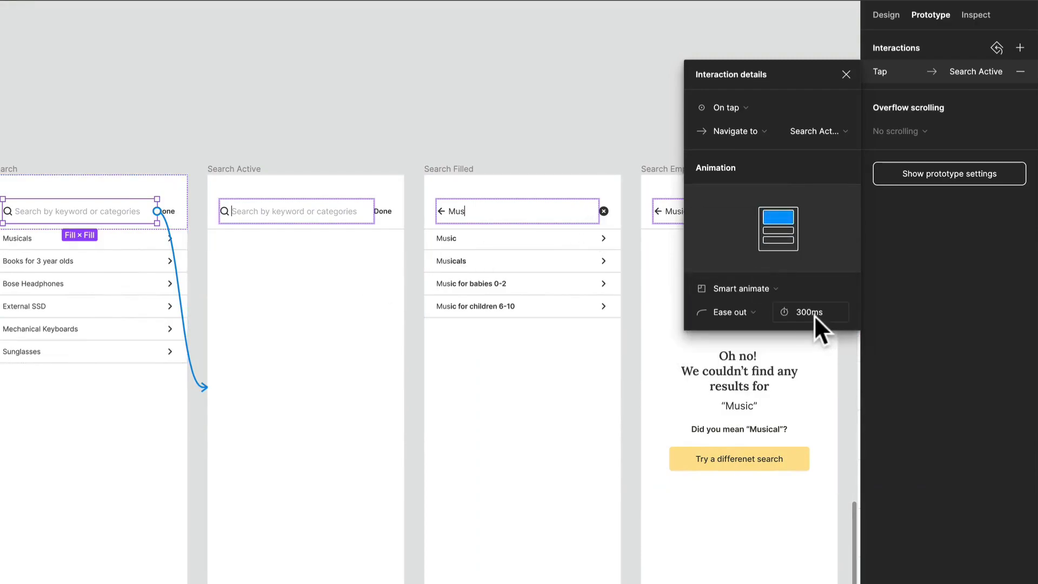
click(815, 316)
text(1)
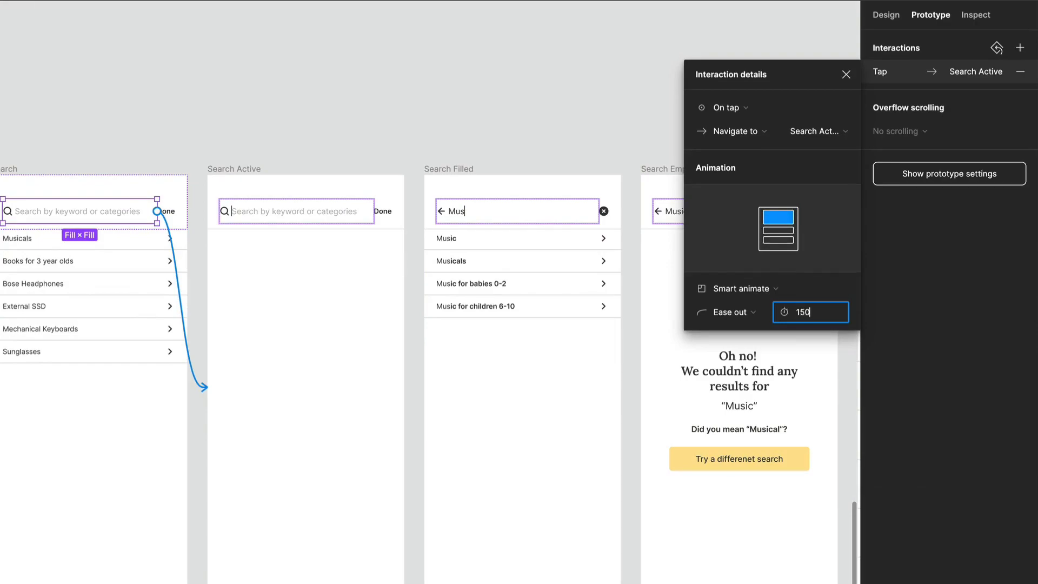
text(50)
key(Return)
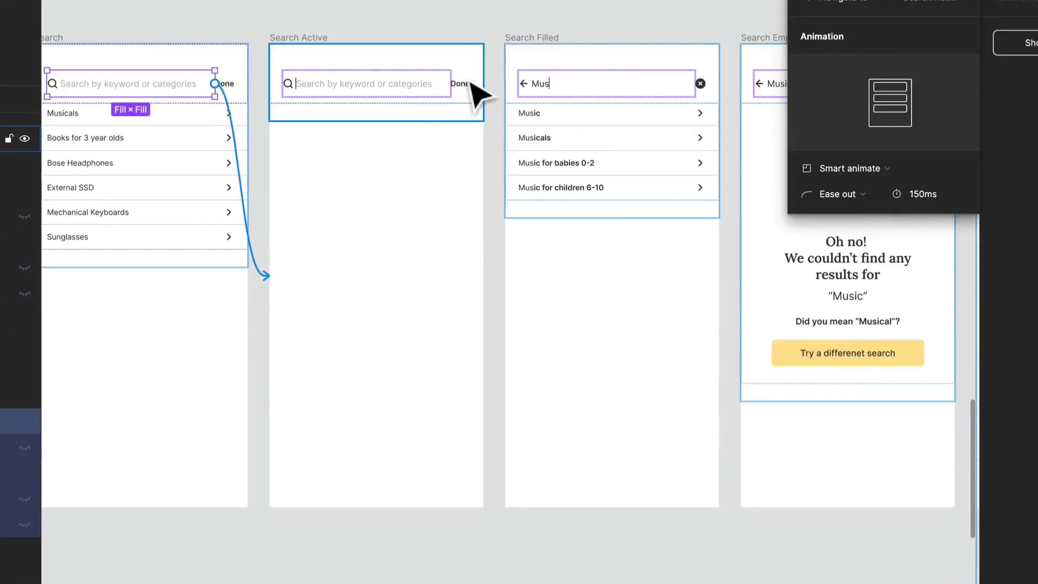
- Link the Search Active frame's Done label to the copied Home/Member frame, using Move out directed downward over 300 ms
click(469, 84)
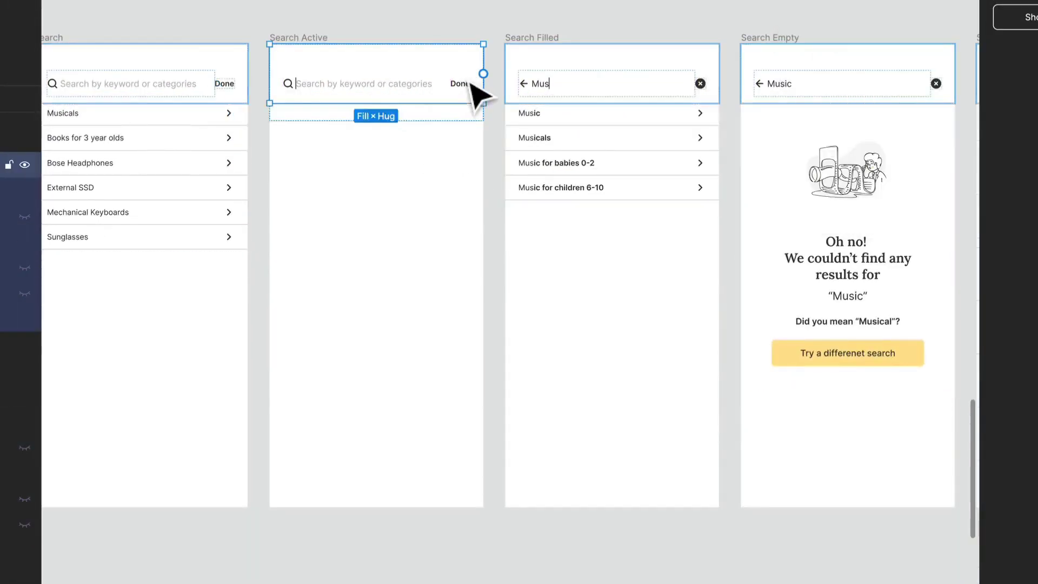
double_click(467, 85)
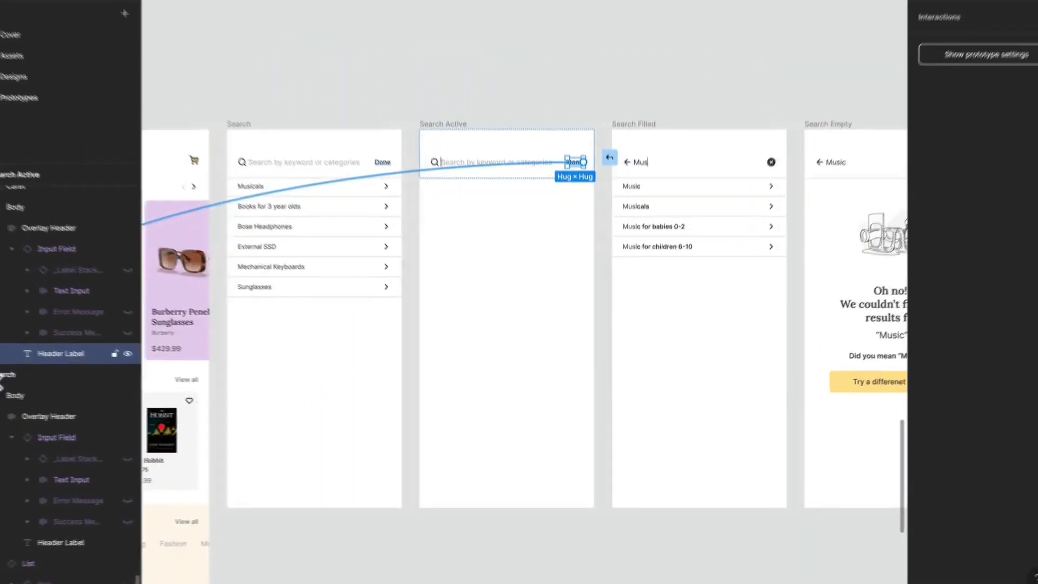
drag(1, 382, 284, 389)
click(817, 246)
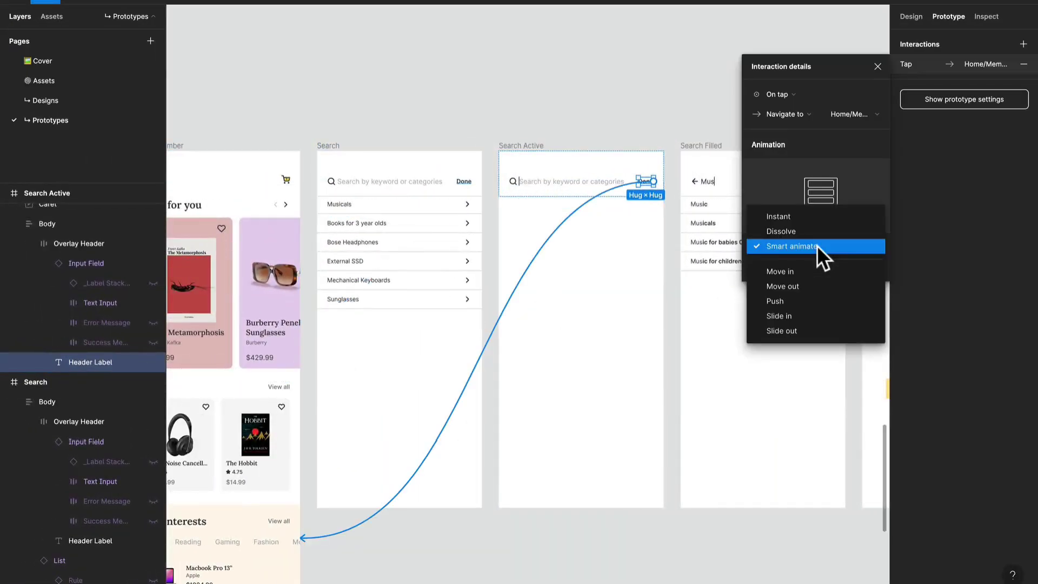
click(812, 281)
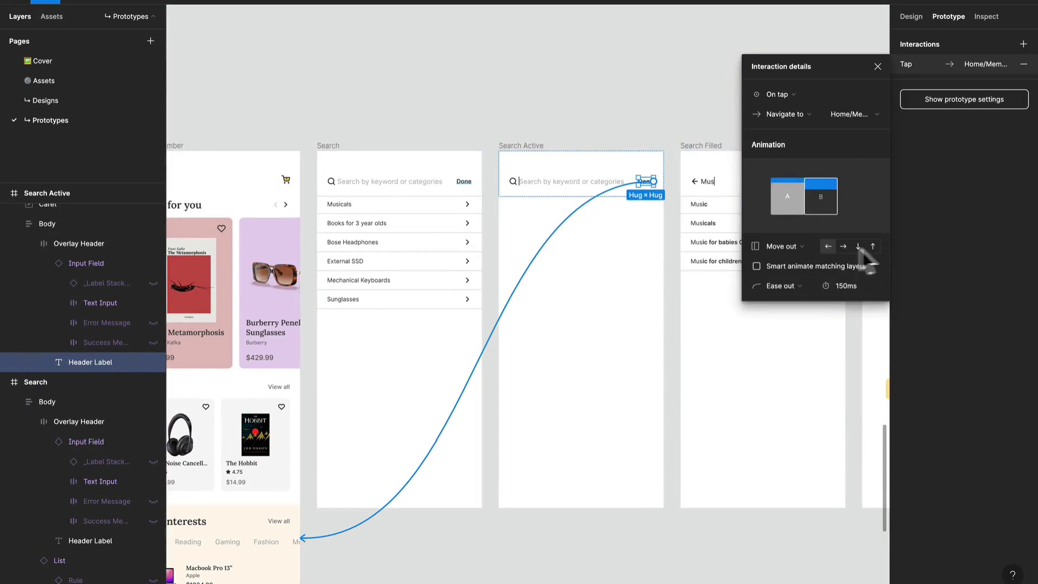
click(856, 246)
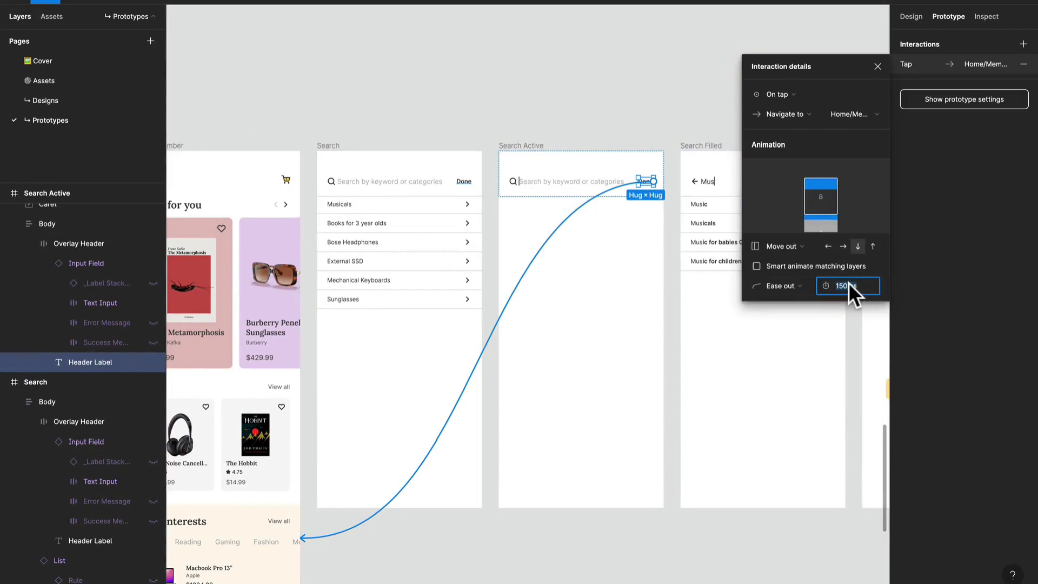
text(300)
key(Return)
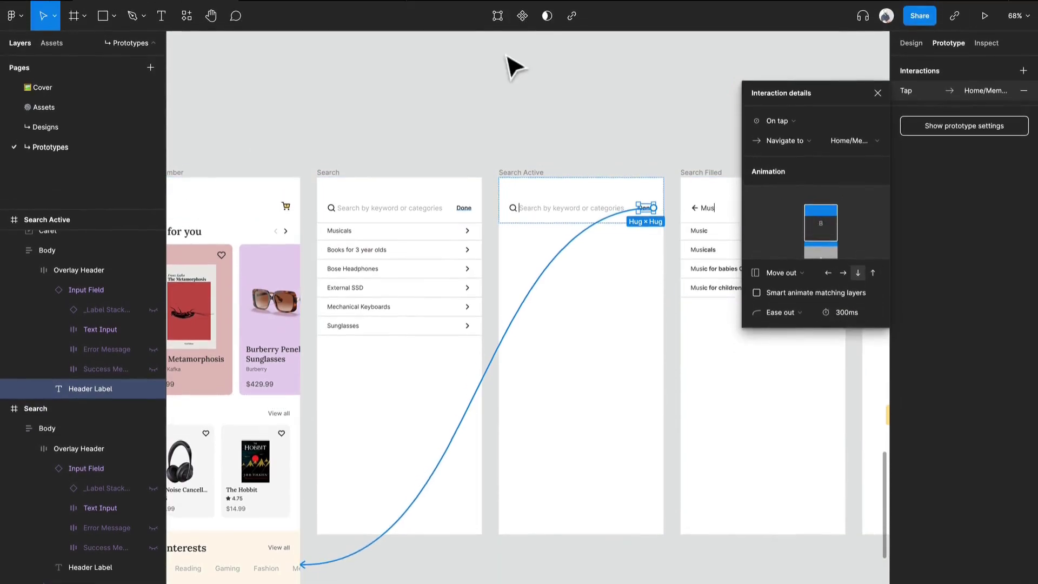
click(510, 33)
- Link the Search Active frame's input field to Search Filled on tap, using a Smart animate transition
drag(668, 120, 387, 175)
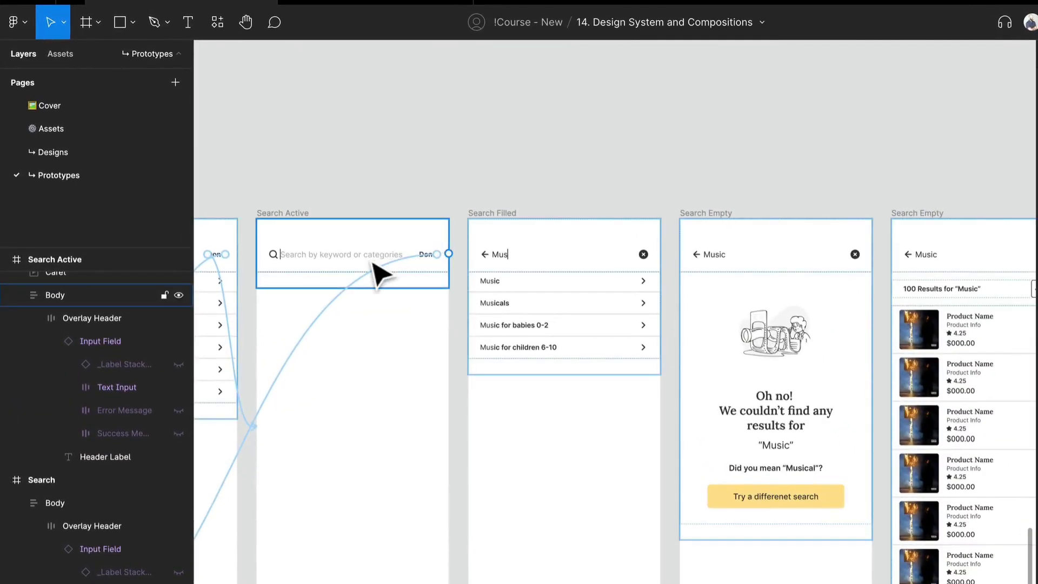
click(372, 263)
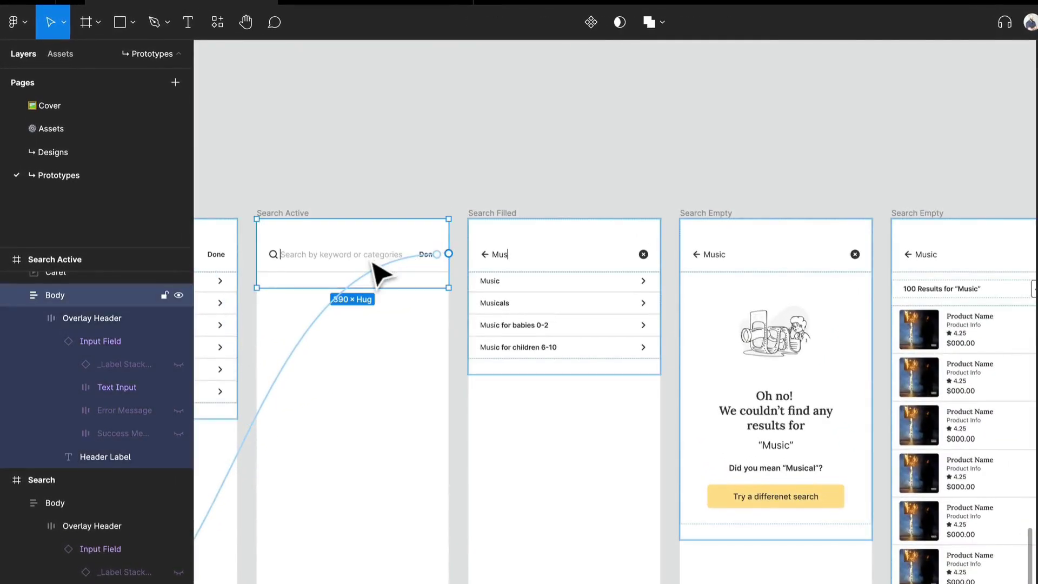
double_click(331, 262)
double_click(331, 262)
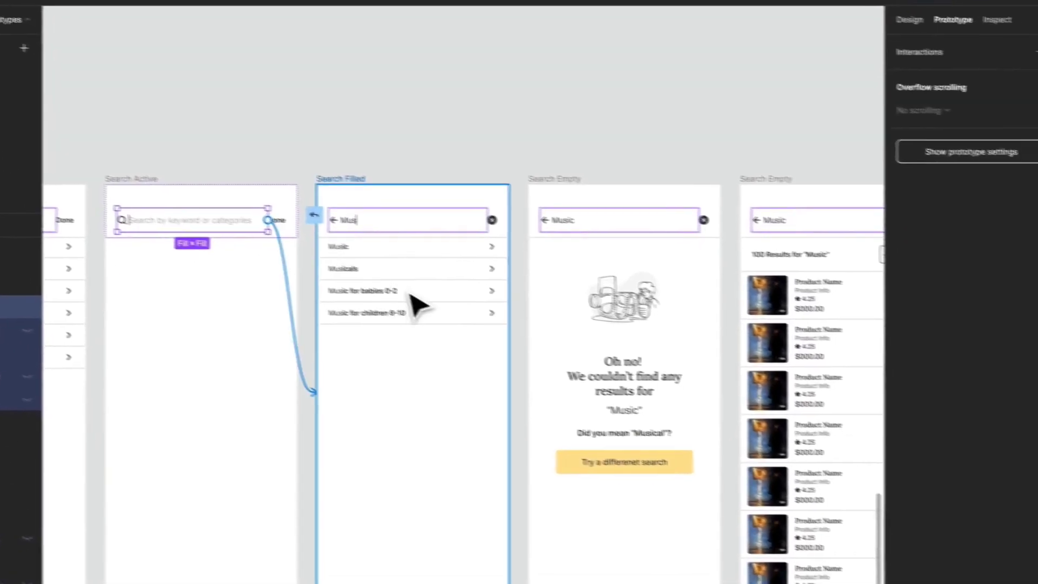
drag(260, 218, 403, 292)
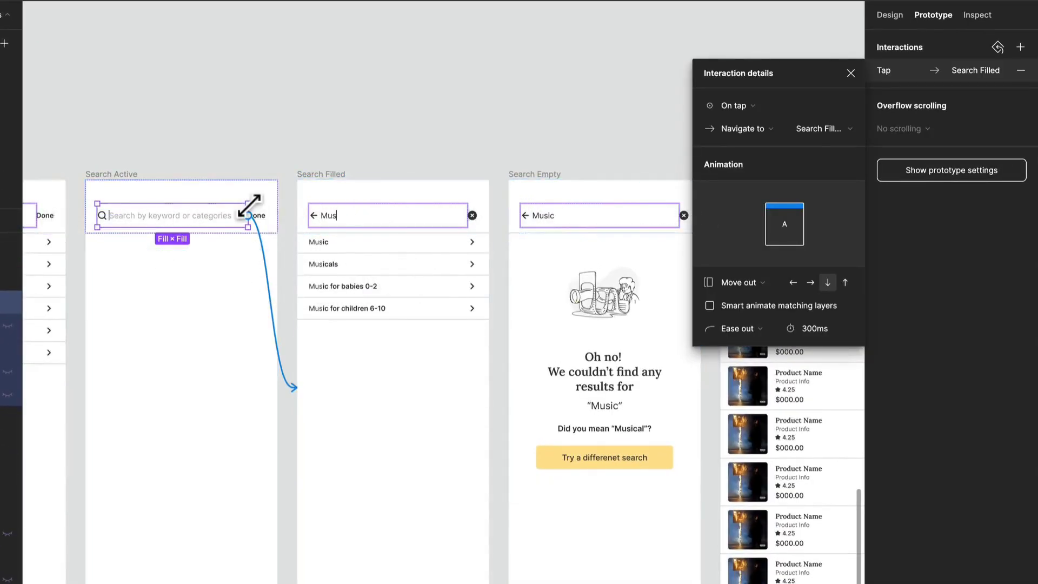
scroll(250, 209, up, 2)
drag(486, 224, 383, 262)
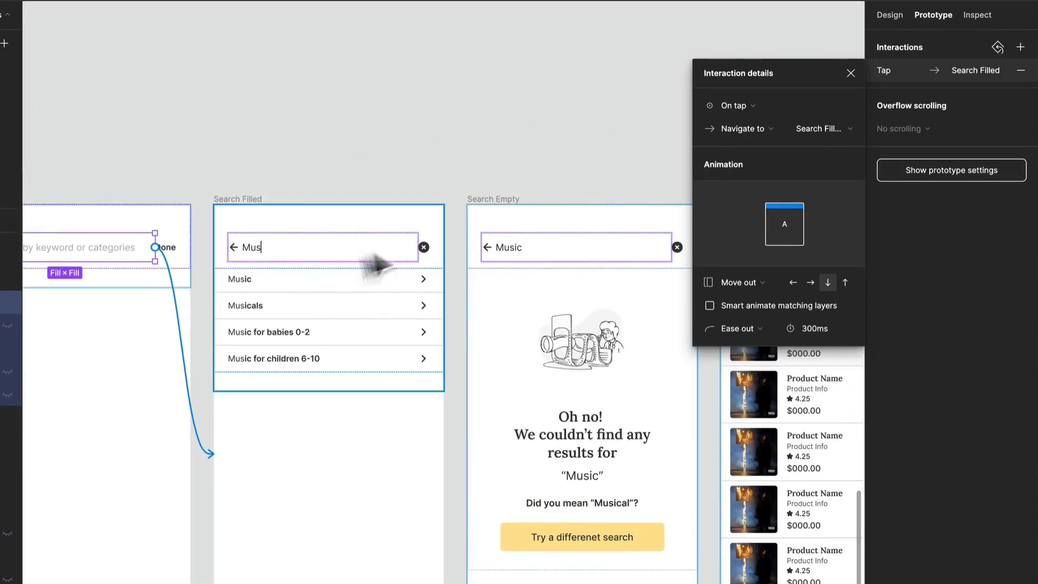
click(763, 282)
click(767, 231)
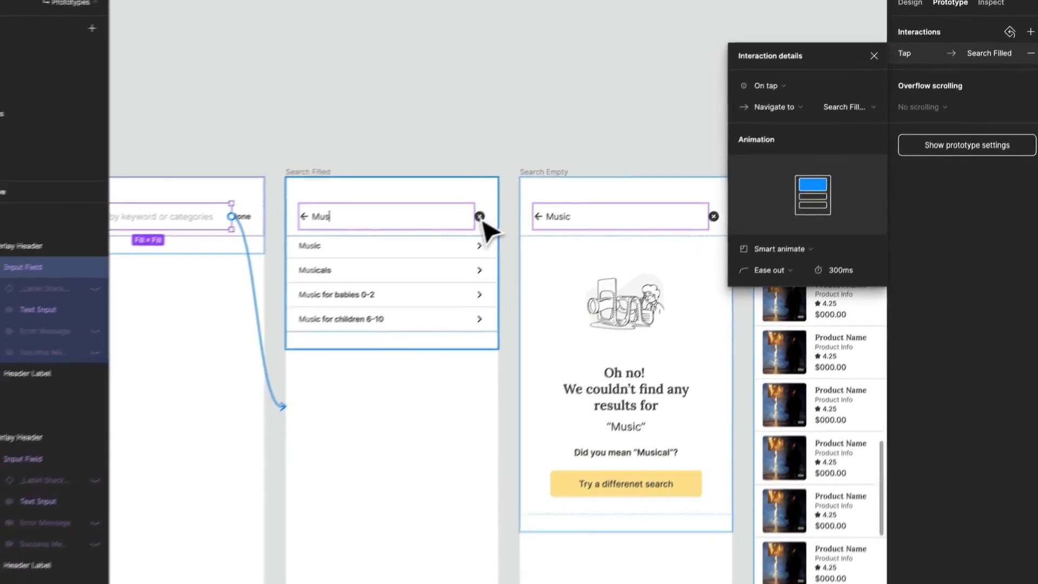
- Link the Search Filled frame's x-circle icon to the Home/Member frame on tap, with a Move out animation directed downward
double_click(425, 249)
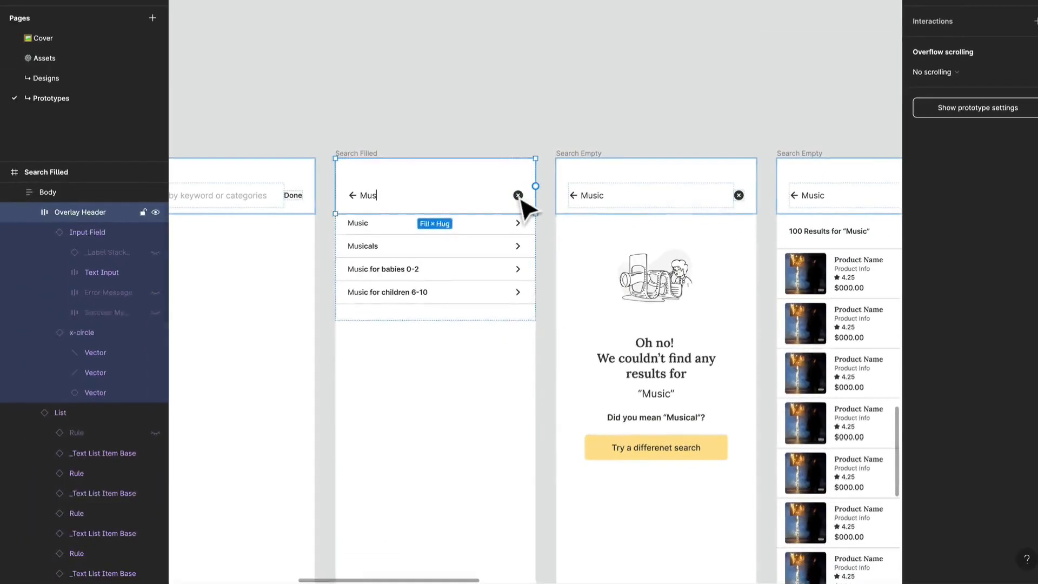
double_click(425, 249)
drag(430, 247, 332, 411)
click(779, 226)
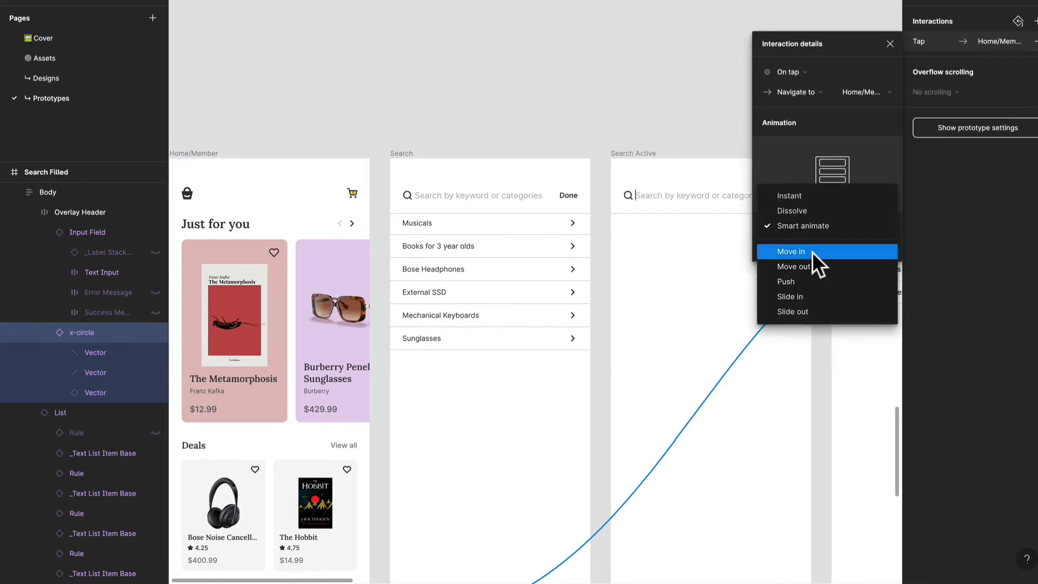
click(801, 266)
click(870, 226)
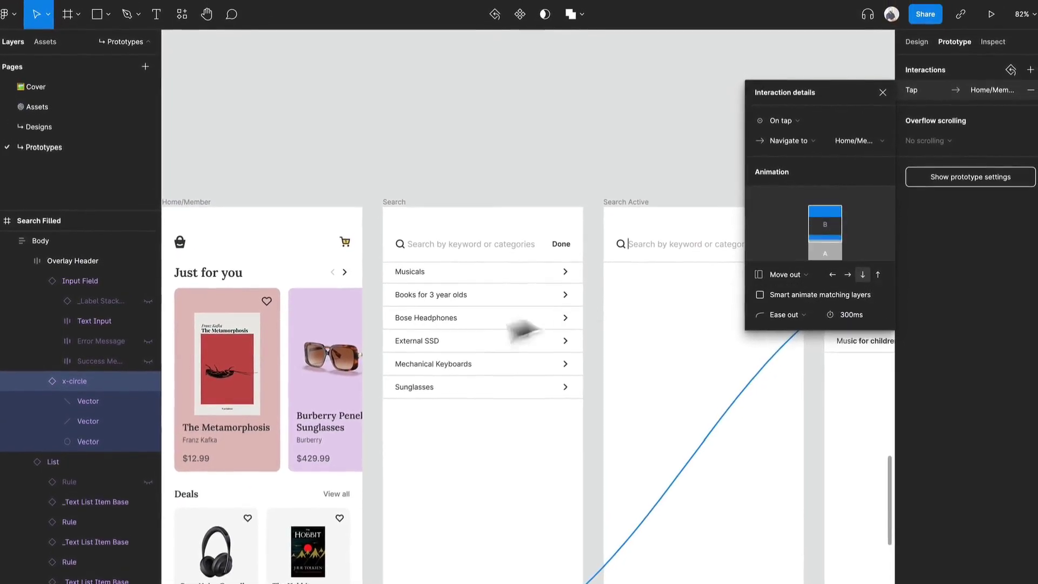
- Link the Search Filled frame's back arrow to the Search frame on tap, using Dissolve with a 150 ms duration
scroll(510, 294, down, 3)
drag(611, 308, 448, 263)
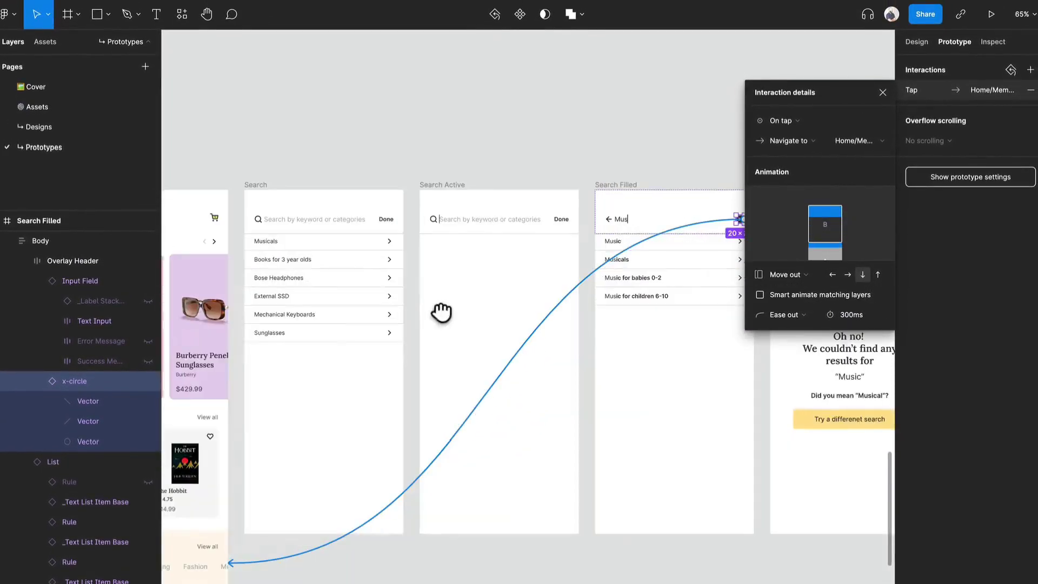
click(609, 224)
double_click(611, 223)
double_click(613, 221)
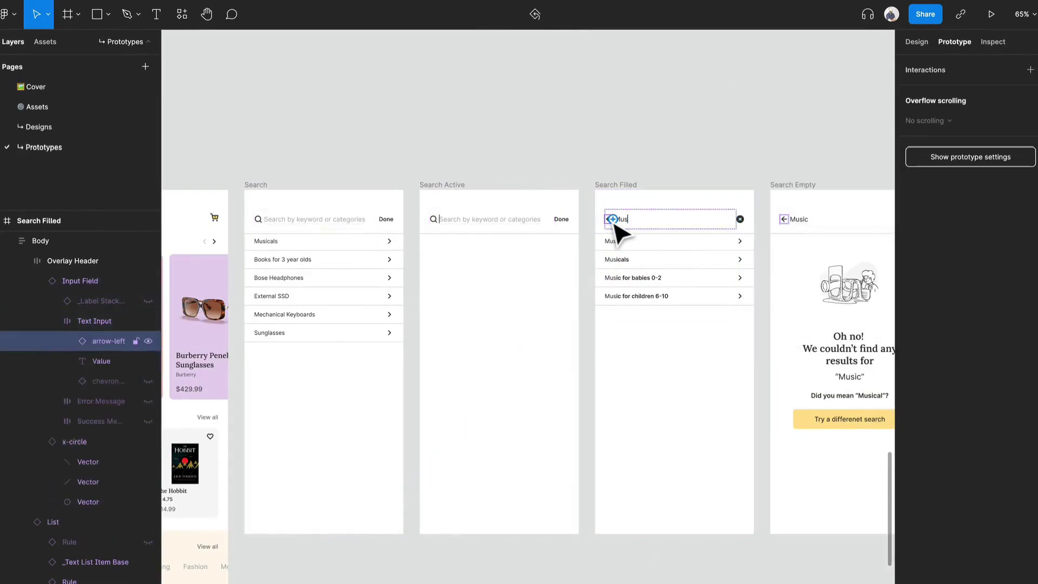
drag(612, 218, 281, 303)
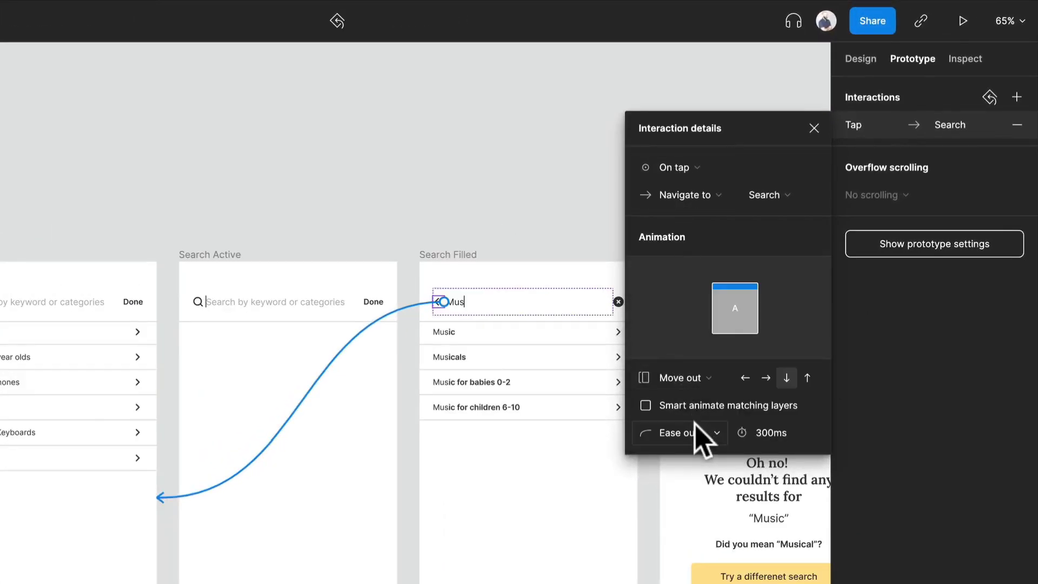
click(701, 384)
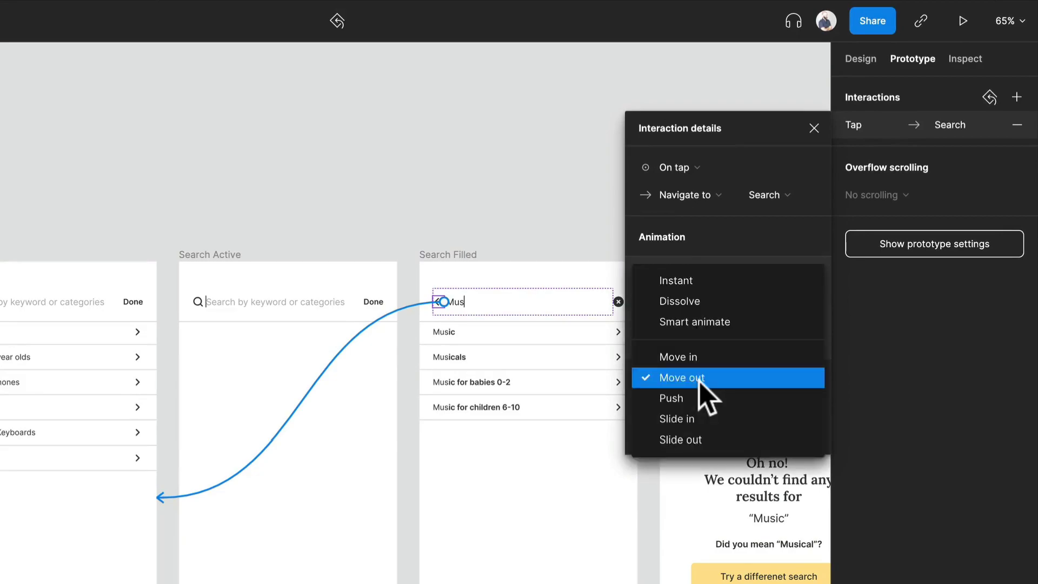
click(719, 304)
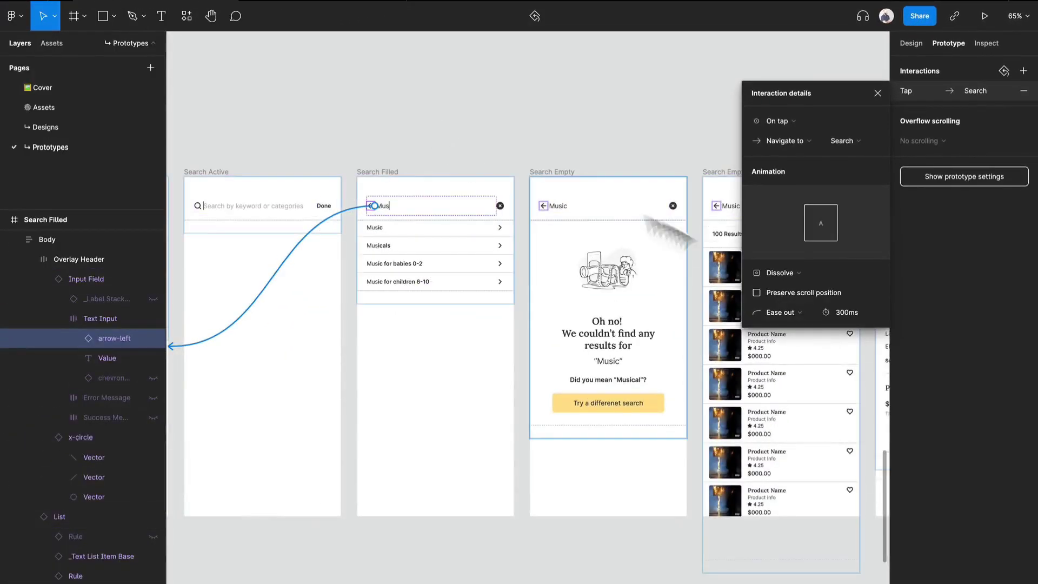
click(841, 306)
text(150)
key(Return)
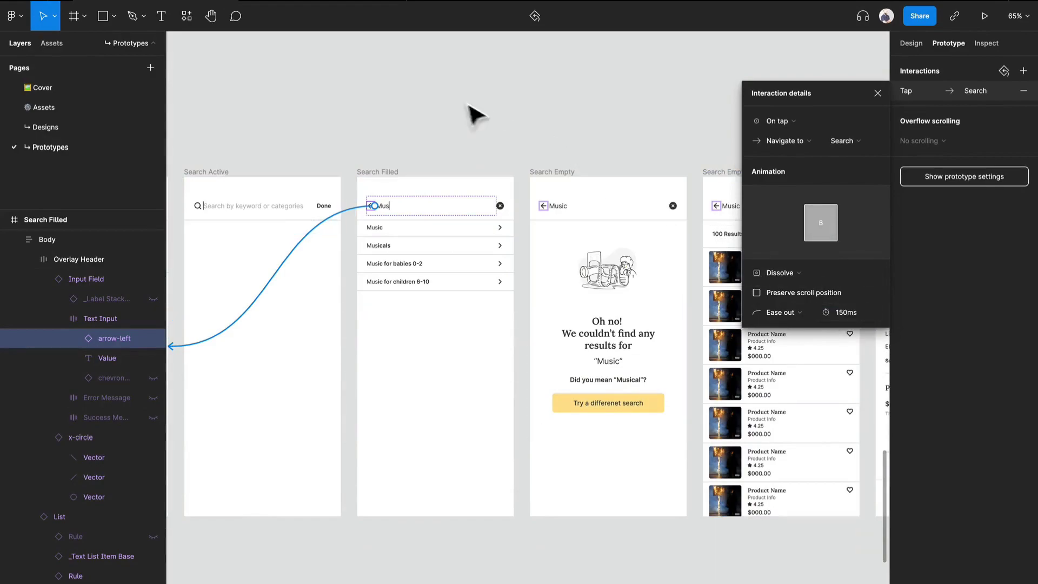
- Delete the Search Empty frame that shows the "Oh no! We couldn't find any results" message
click(486, 120)
drag(487, 120, 420, 102)
scroll(432, 153, up, 2)
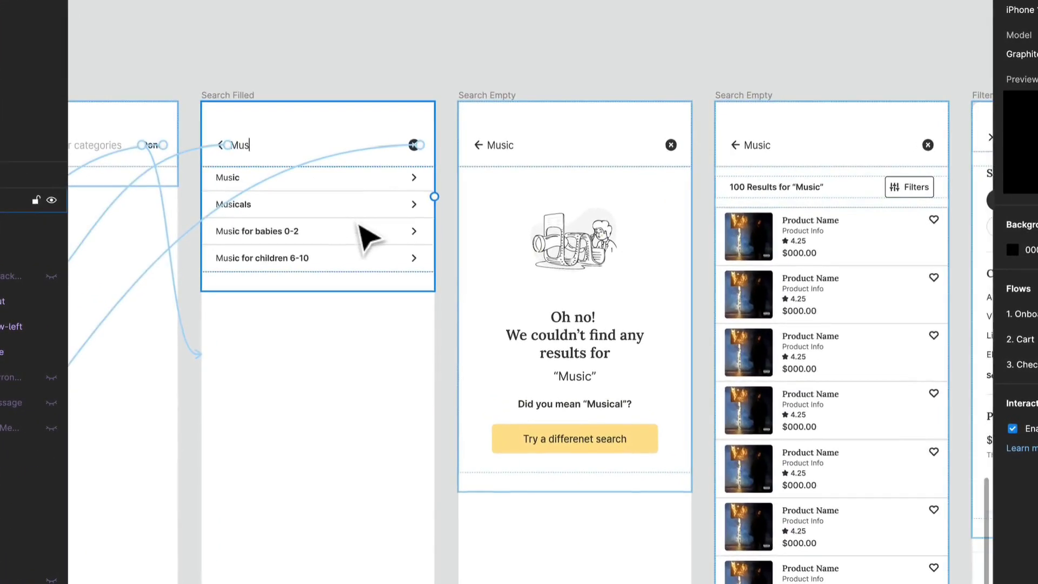
drag(392, 256, 336, 228)
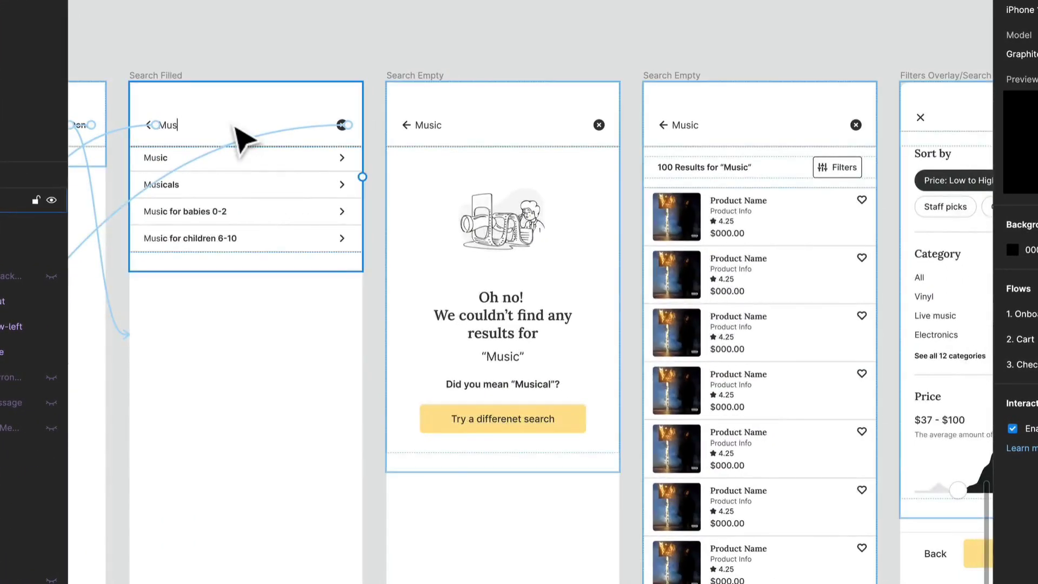
click(565, 273)
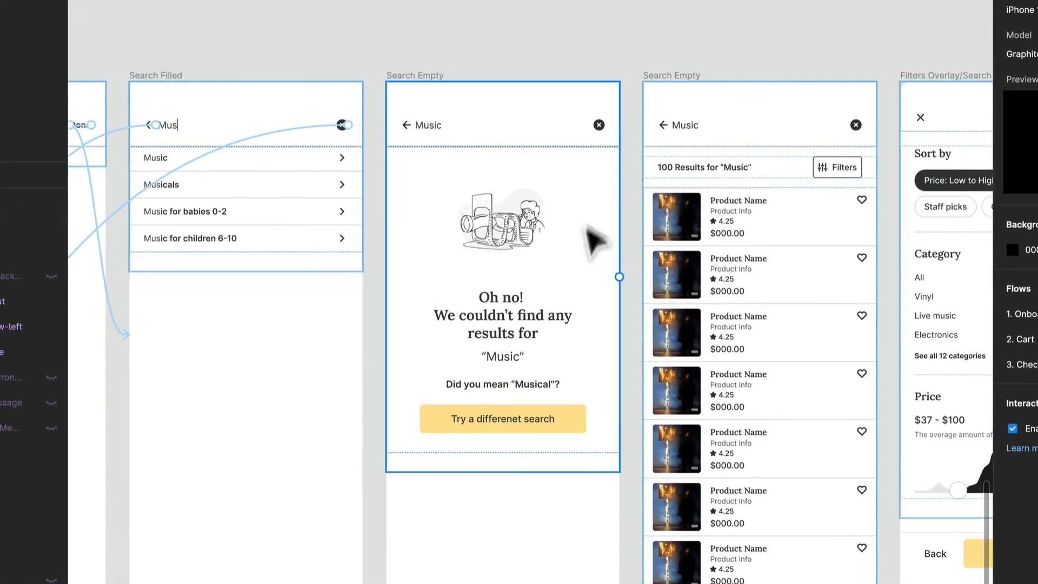
click(424, 36)
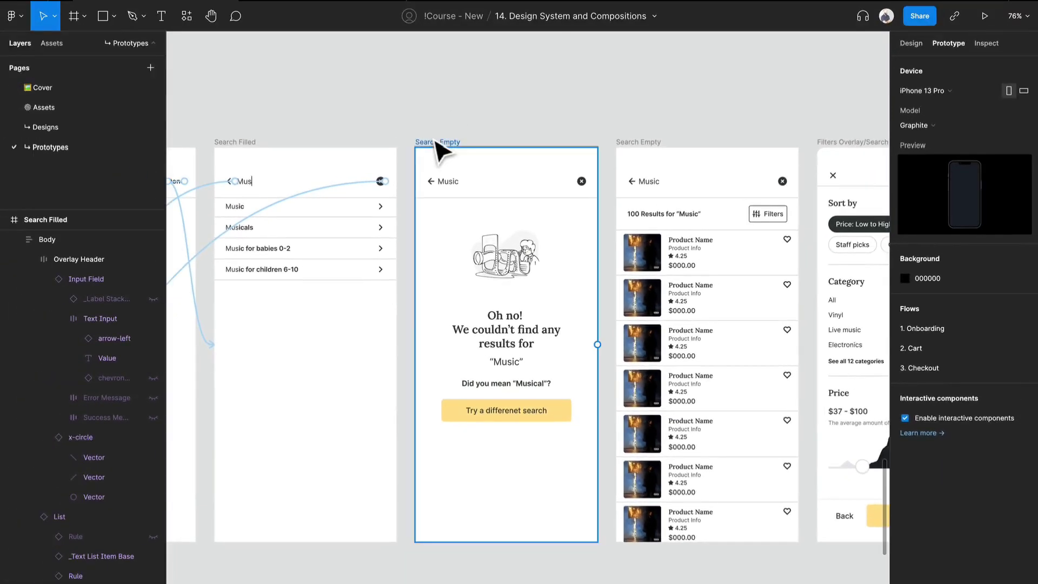
click(438, 143)
key(Delete)
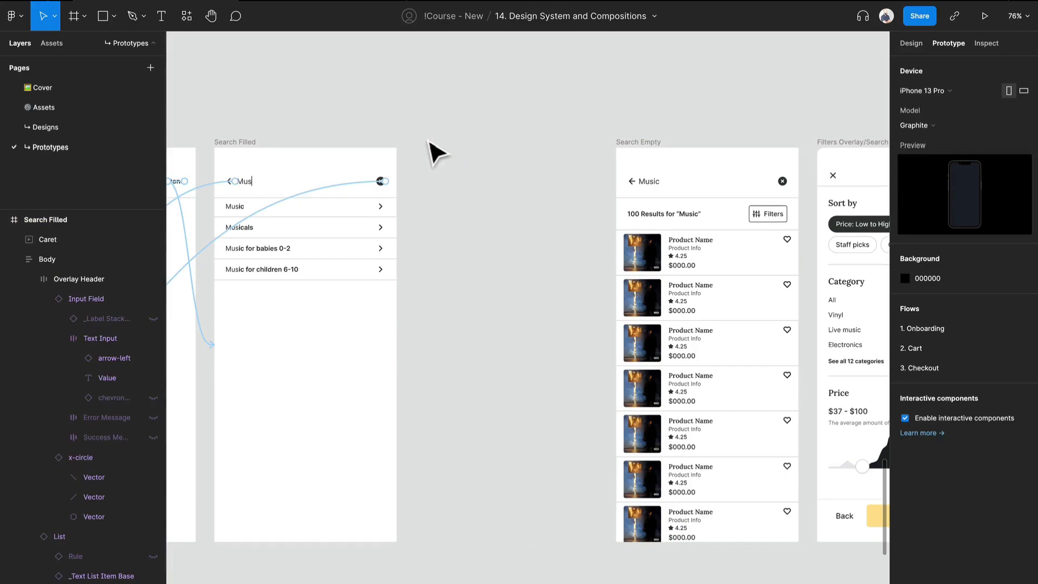
- Link the Search Filled frame's input field to the "100 Results for Music" frame on tap, with a 150 ms Dissolve
click(262, 182)
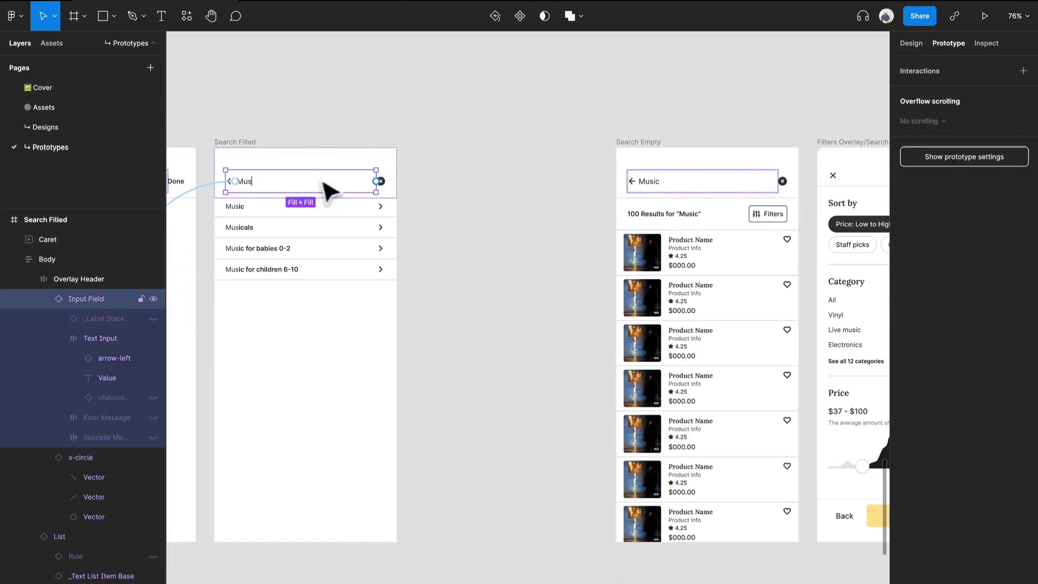
drag(466, 216, 686, 227)
scroll(593, 243, right, 3)
drag(593, 244, 586, 247)
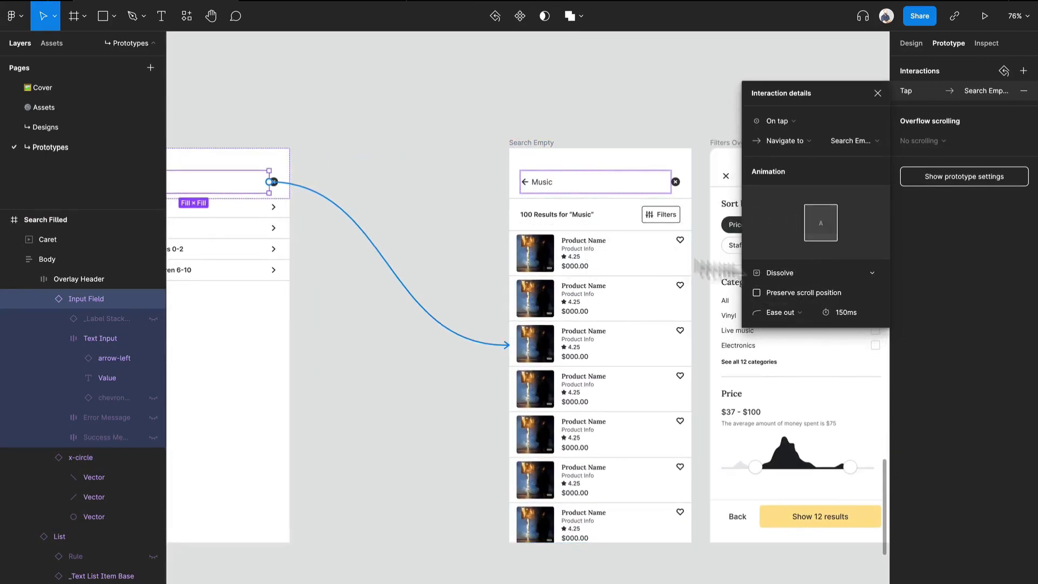
- Link the results frame's Filters button to Filters Overlay/Search on tap, opening it as an overlay
drag(579, 255, 444, 214)
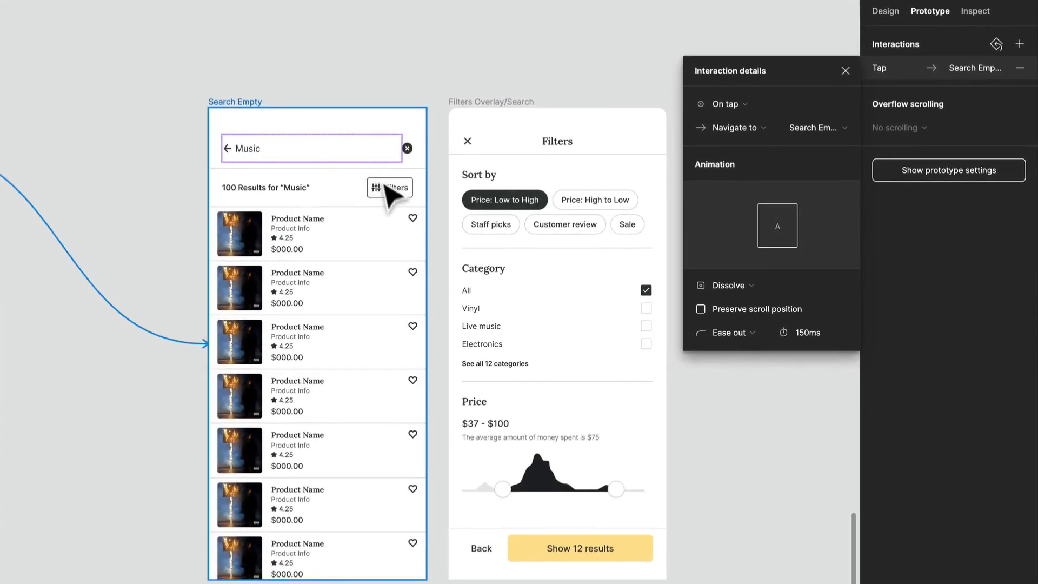
click(385, 185)
click(383, 193)
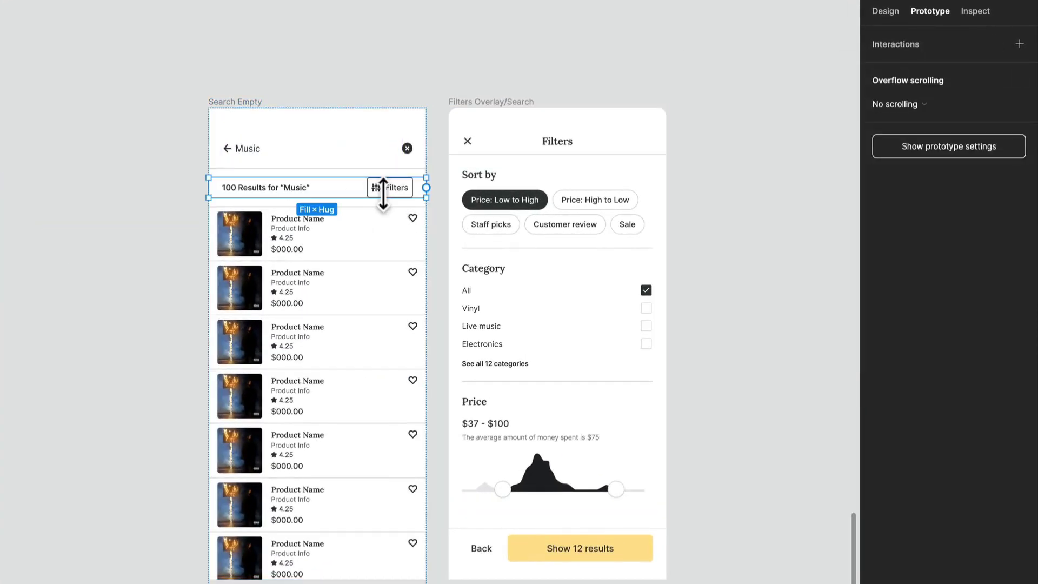
double_click(391, 187)
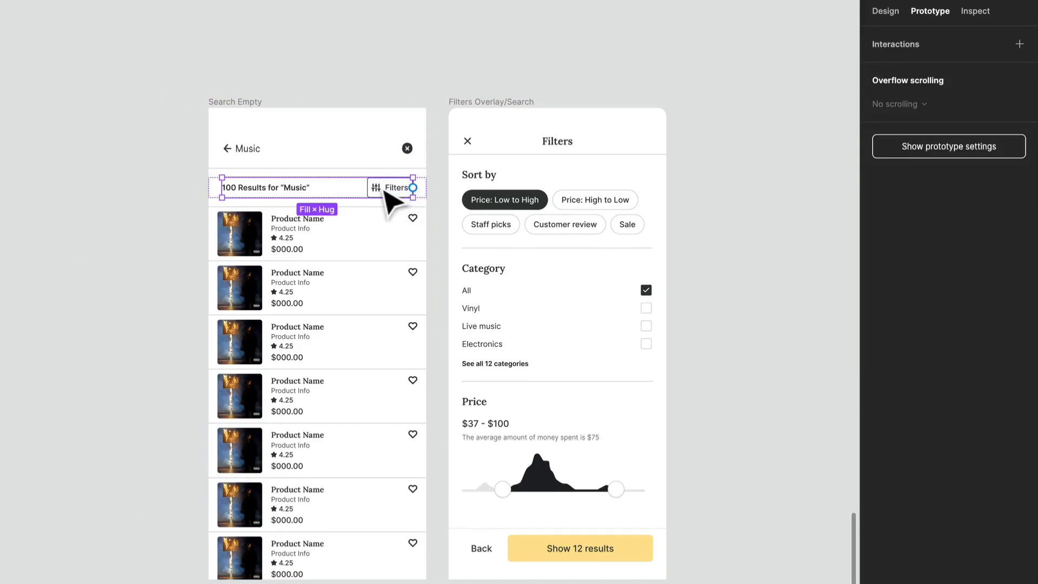
drag(414, 188, 511, 216)
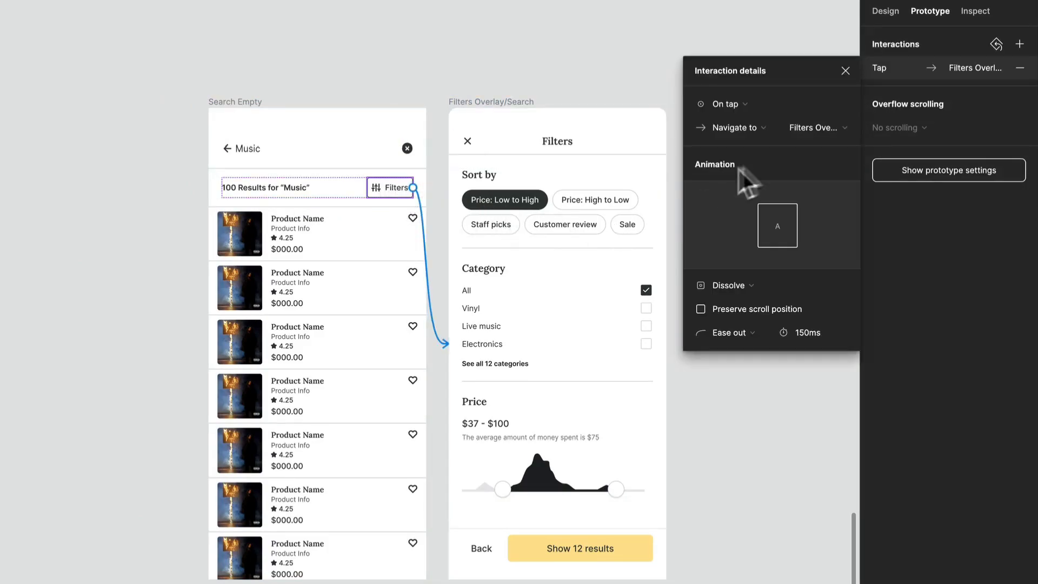
click(754, 105)
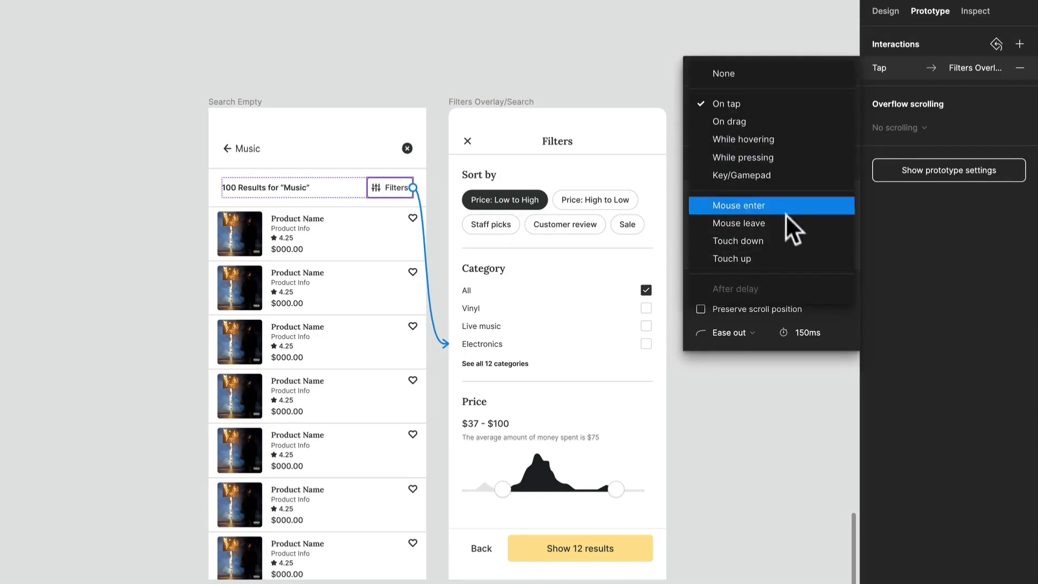
click(763, 105)
click(764, 131)
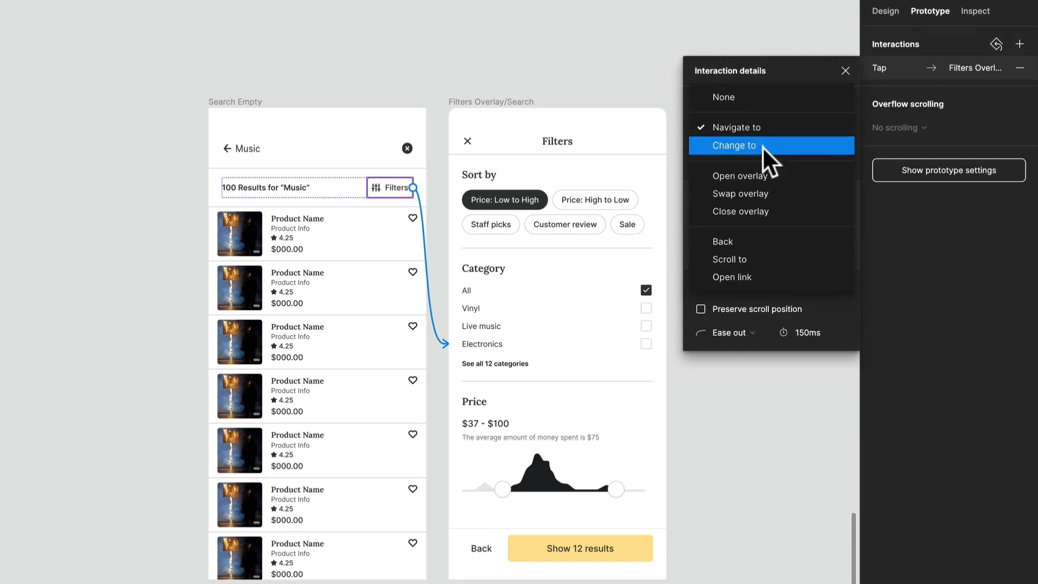
click(759, 176)
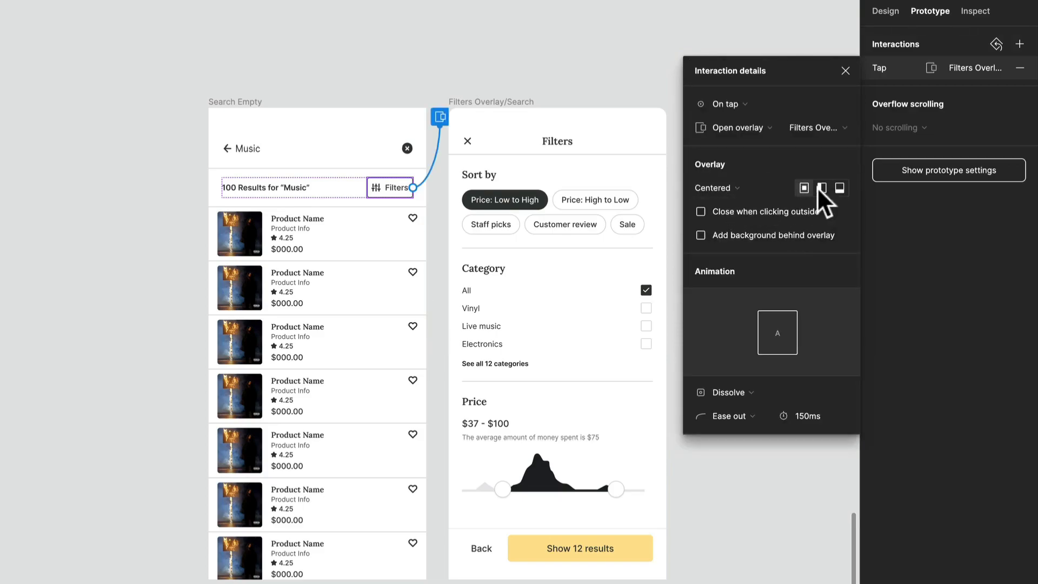
- Position the filters overlay at Bottom center, closing on outside clicks, with a 000000 background at 60% opacity behind it
click(842, 188)
click(747, 187)
click(747, 187)
click(700, 234)
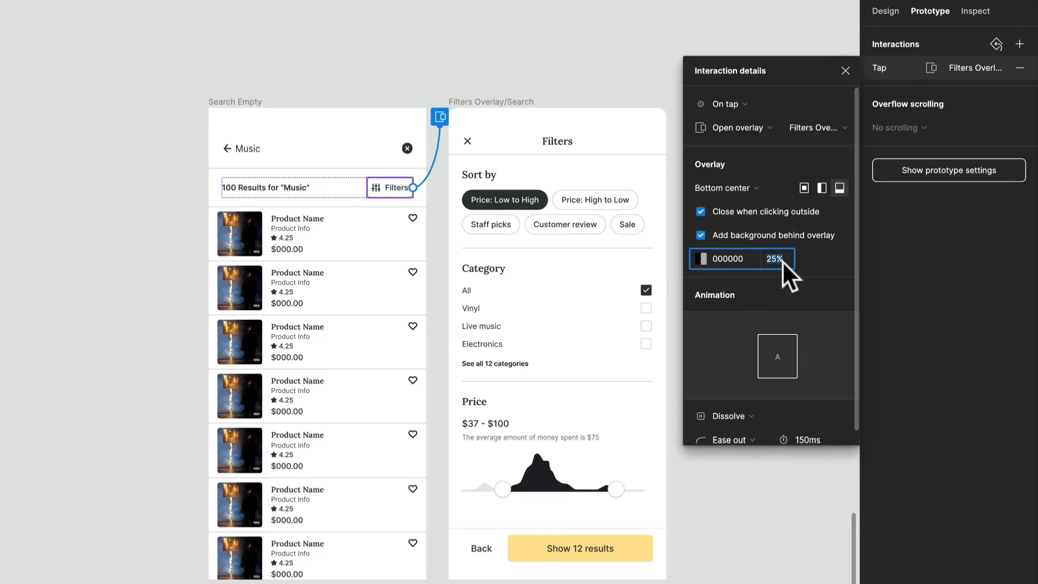
text(60)
key(Return)
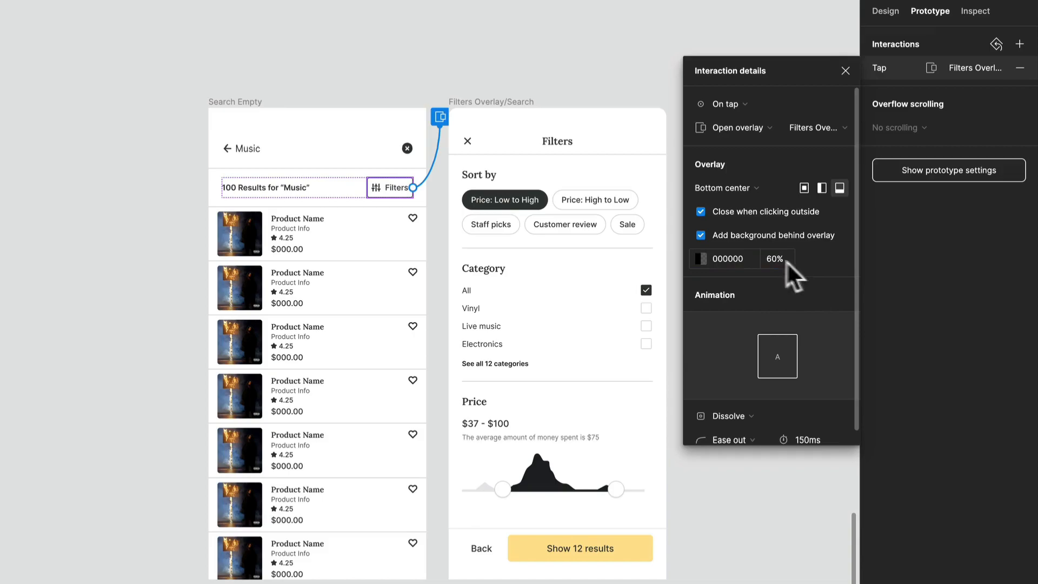
- Set the filters overlay's animation to Move in with a 300 ms duration
scroll(790, 261, down, 1)
click(736, 405)
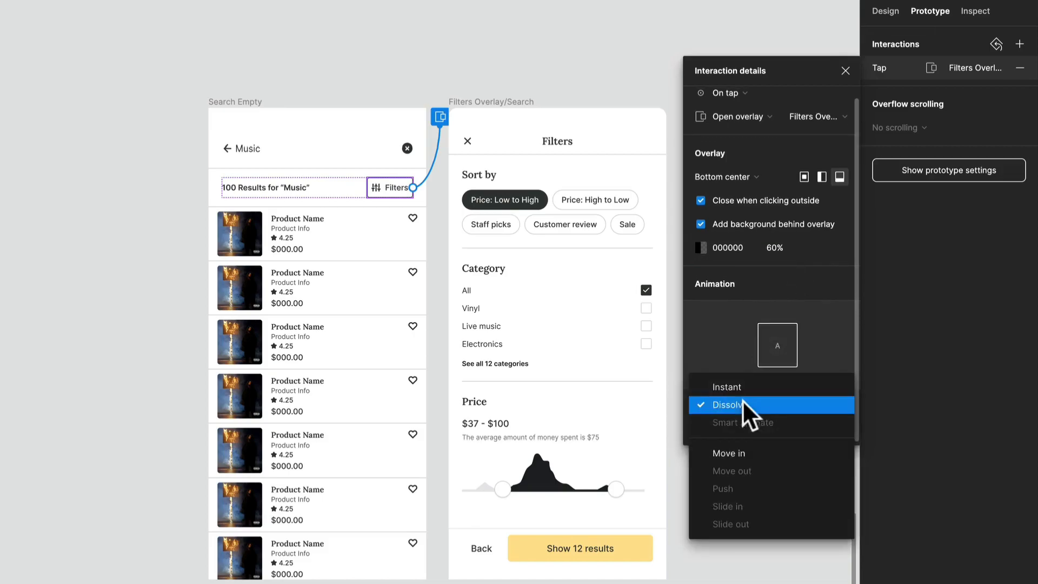
click(749, 453)
click(841, 404)
text(300)
key(Return)
- Shorten the Filters Overlay/Search frame by lowering its top edge below the results frame's top, keeping its bottom edge in place
click(527, 98)
click(525, 101)
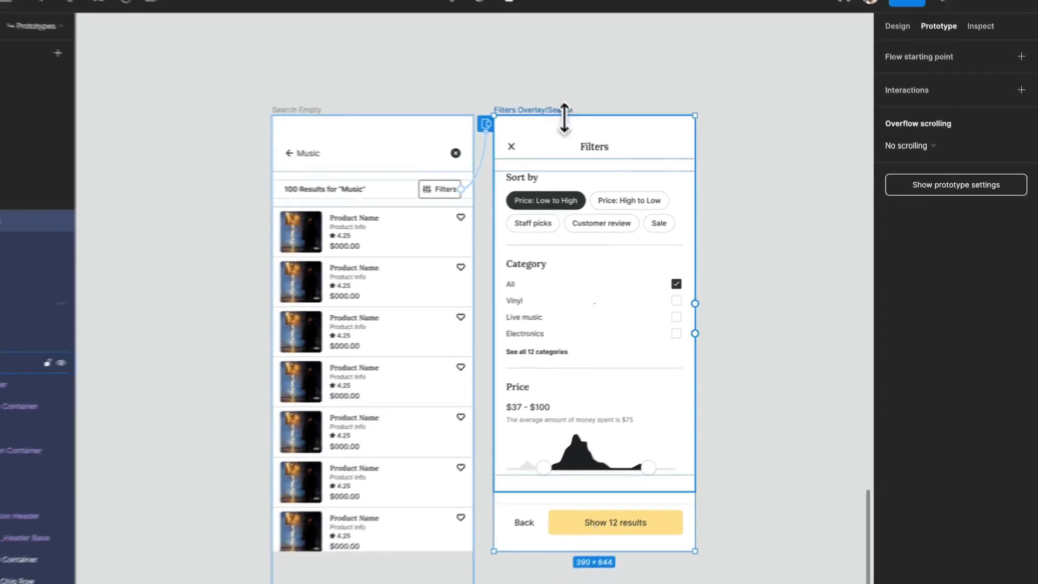
drag(524, 108, 524, 119)
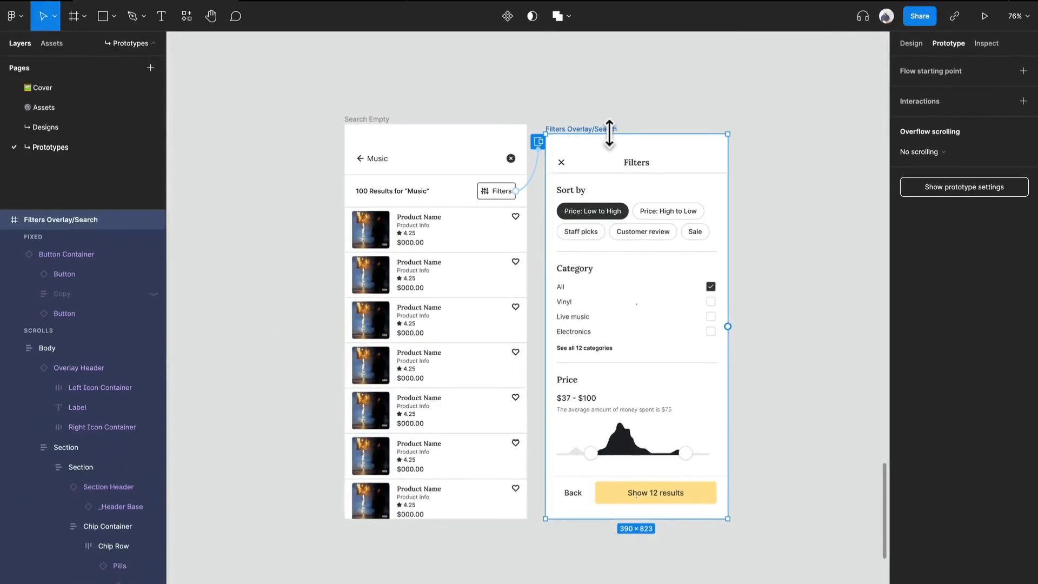
drag(609, 134, 615, 154)
click(632, 129)
click(621, 139)
click(649, 135)
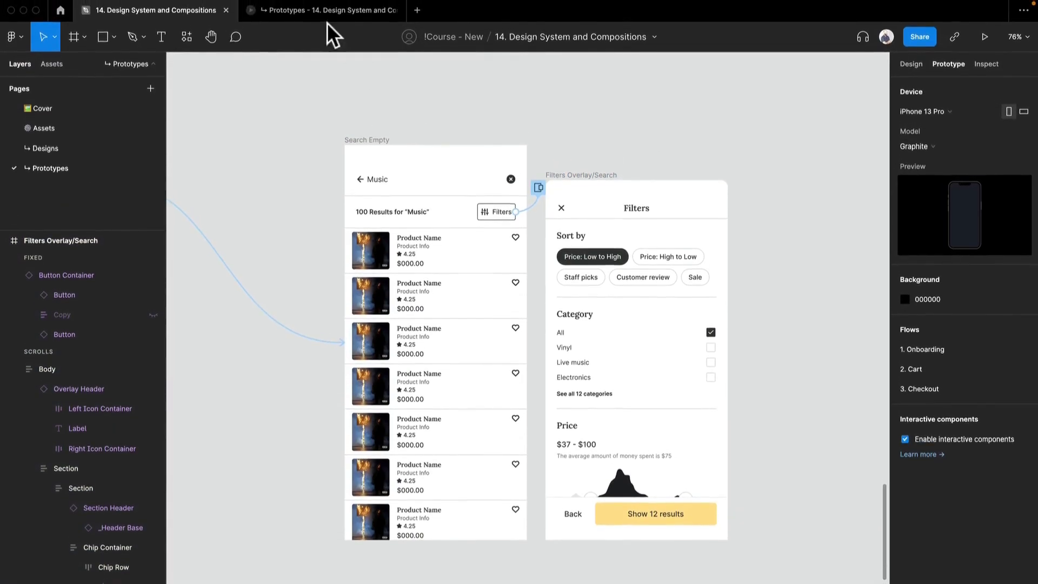
- Add a flow starting point named 4. Search to the Home/Member frame
click(328, 14)
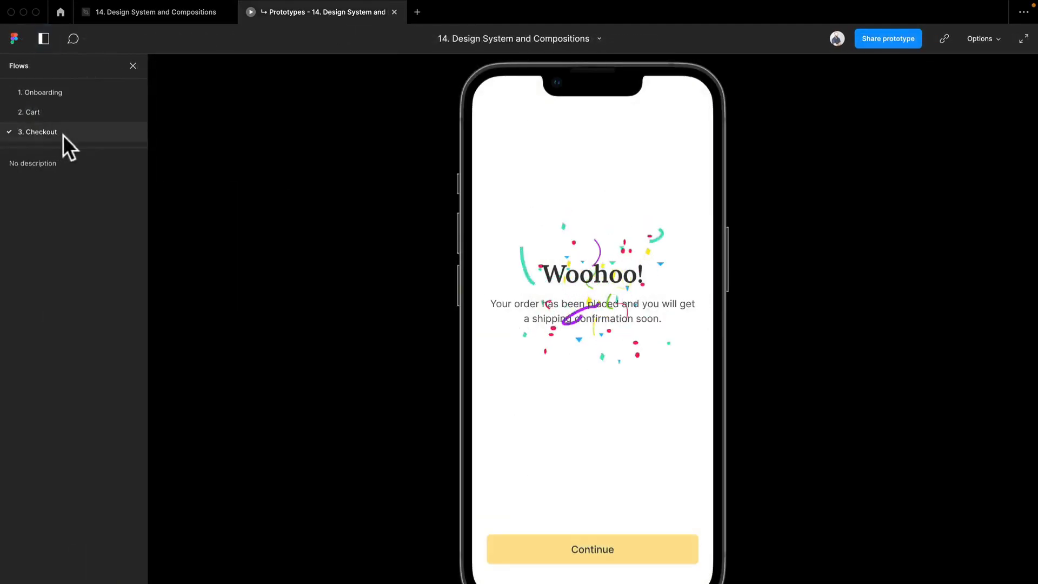
click(166, 18)
scroll(496, 237, down, 10)
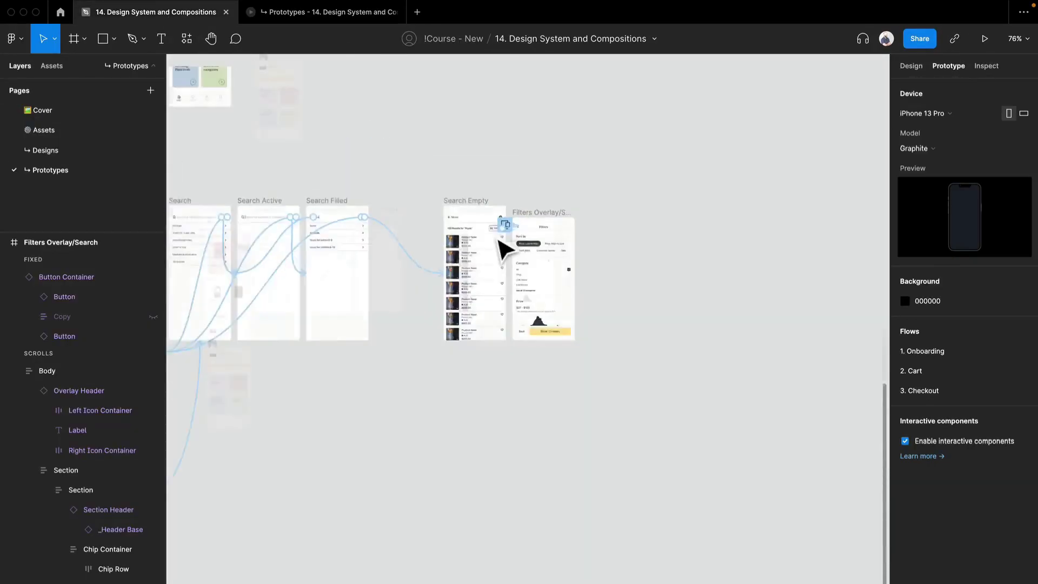
drag(366, 313, 382, 309)
scroll(354, 227, up, 5)
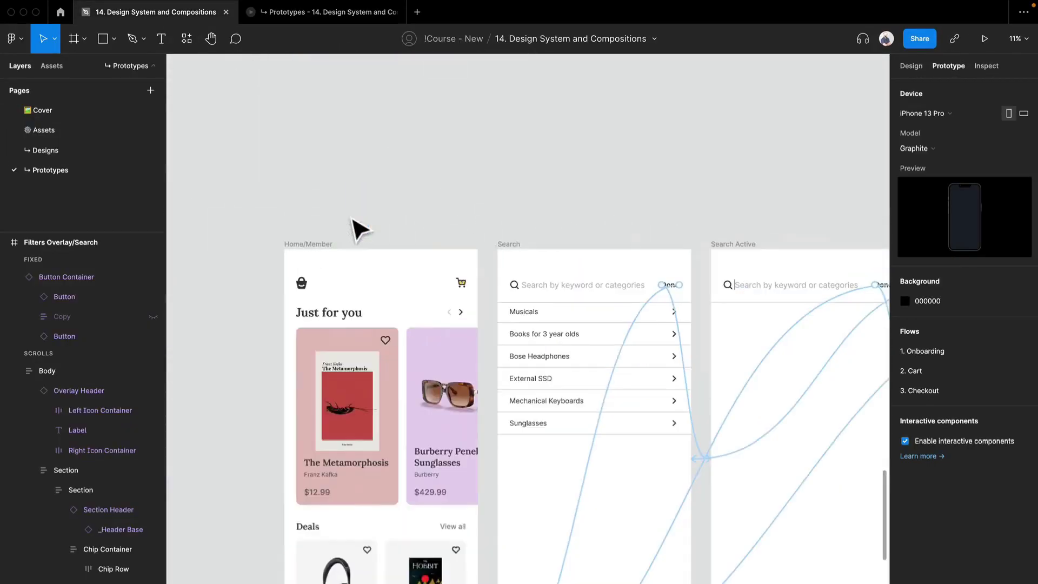
click(334, 251)
click(1023, 94)
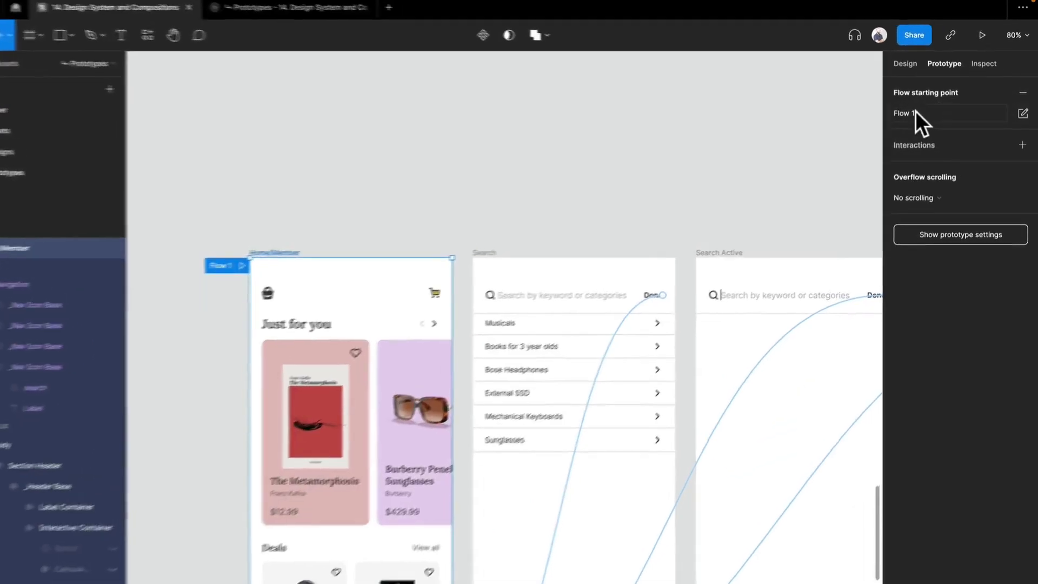
double_click(914, 113)
text(4. Search)
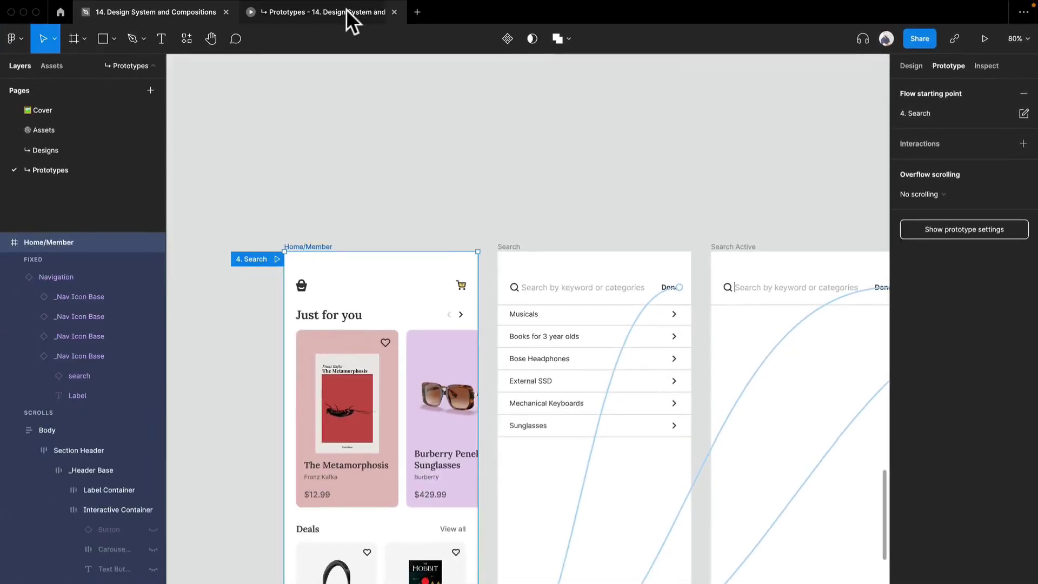
- Preview the 4. Search flow, opening the Search screen from home and returning with Done
click(347, 12)
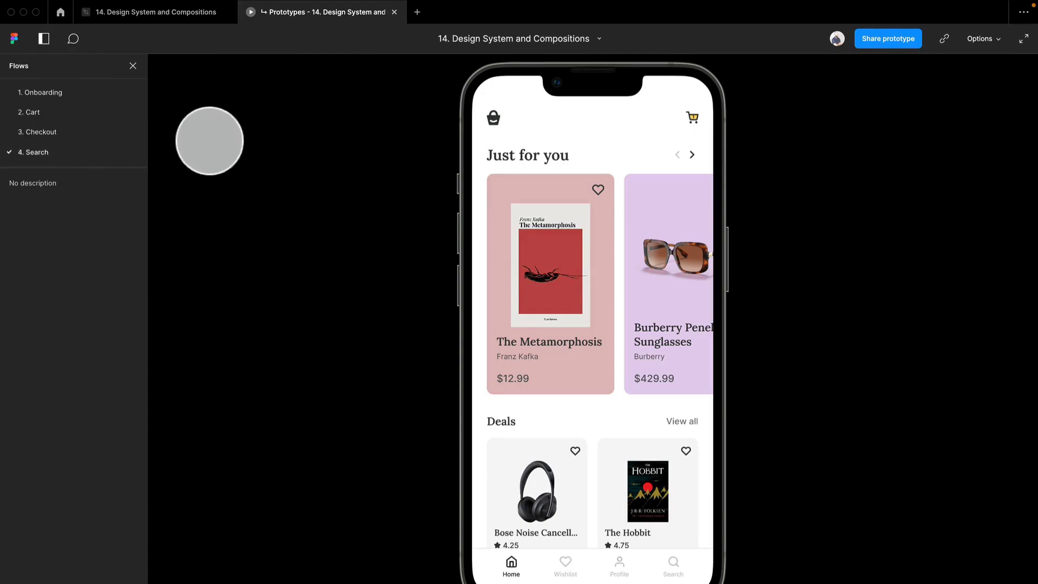
click(42, 151)
click(643, 198)
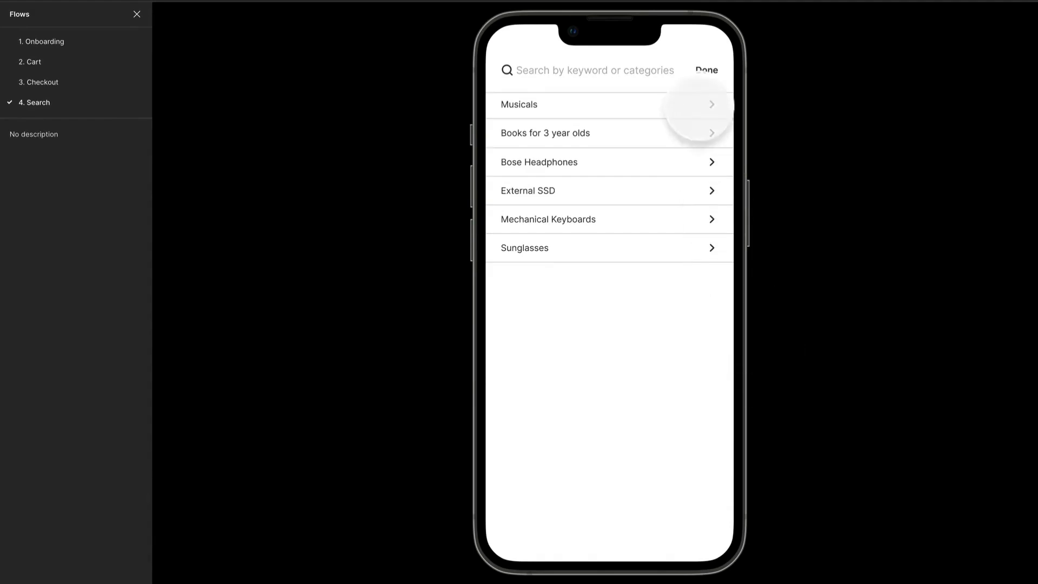
click(706, 70)
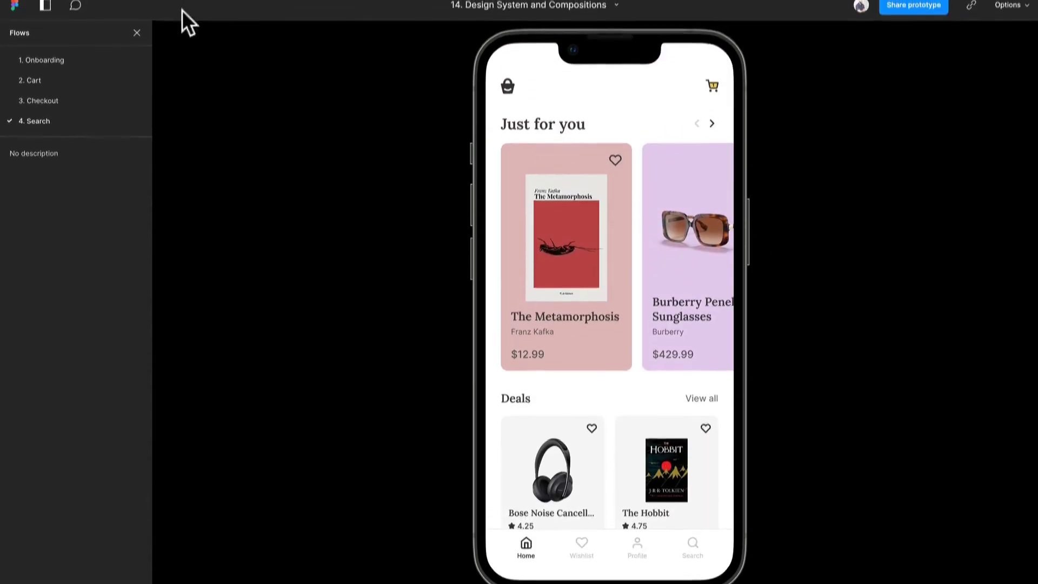
- Change the animation of the Search frame's Done link to Home/Member to Move out
click(203, 15)
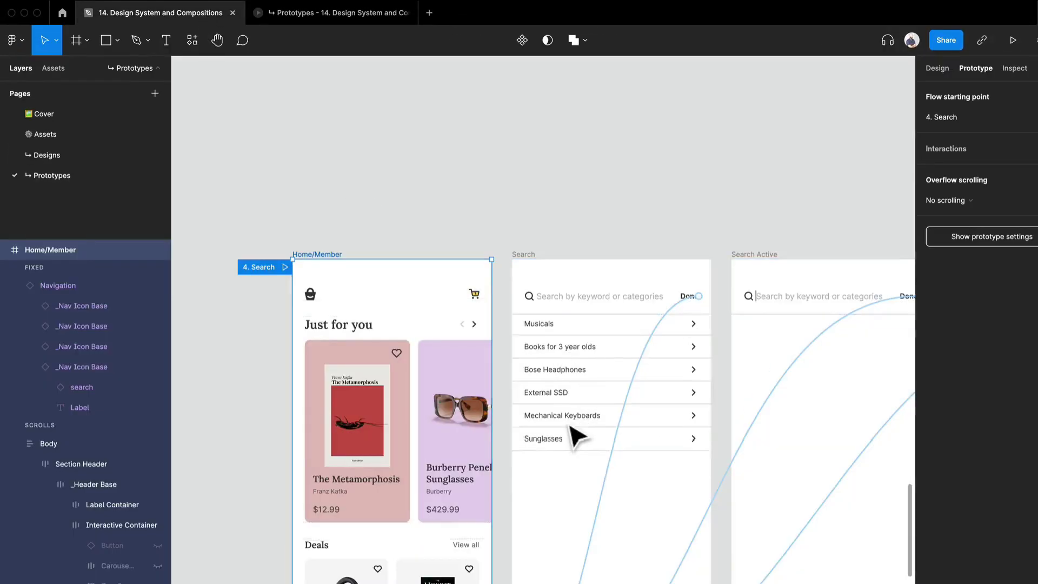
scroll(568, 426, down, 4)
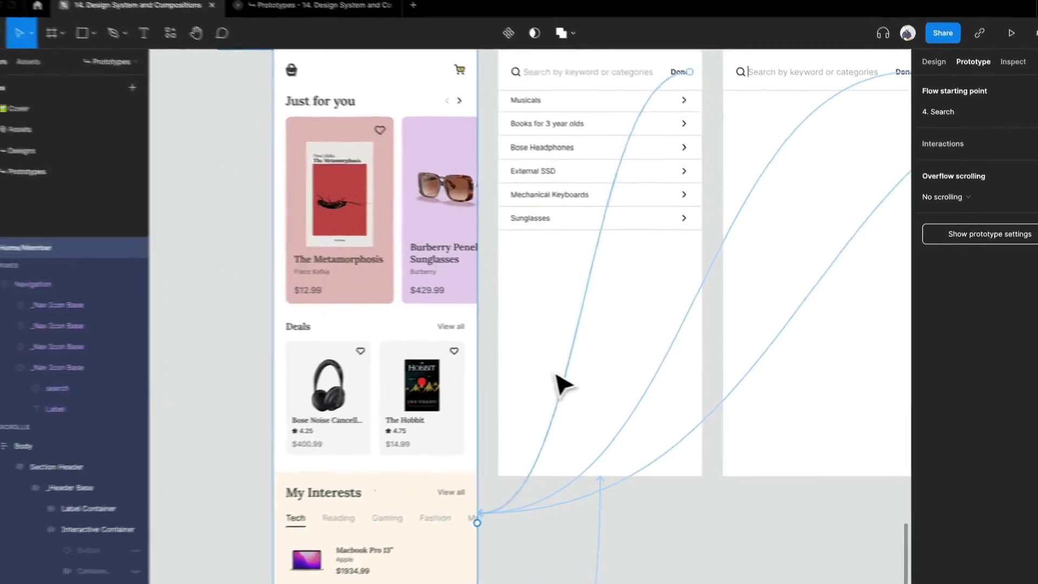
click(577, 378)
click(578, 381)
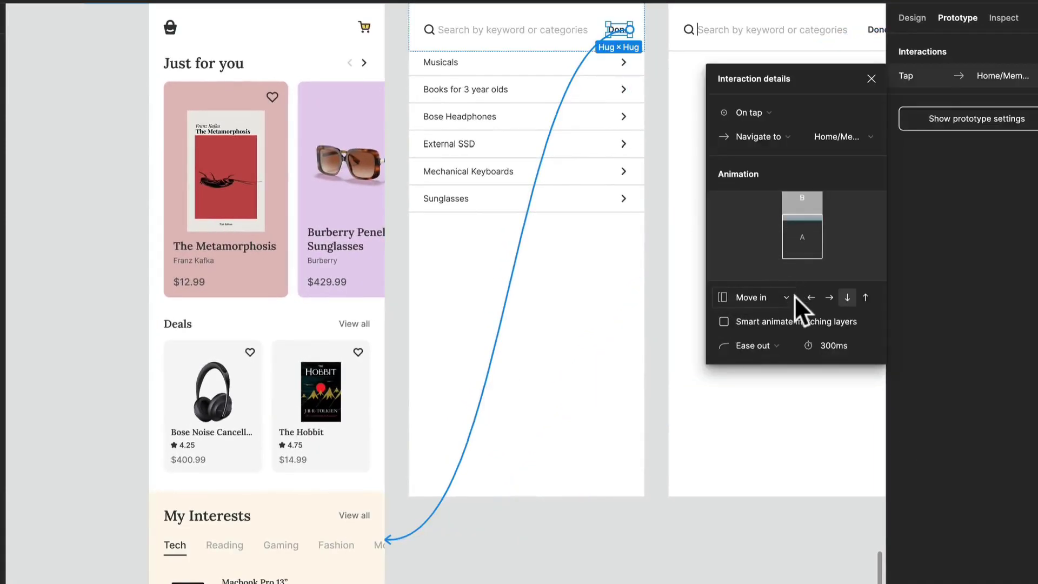
click(781, 297)
click(780, 310)
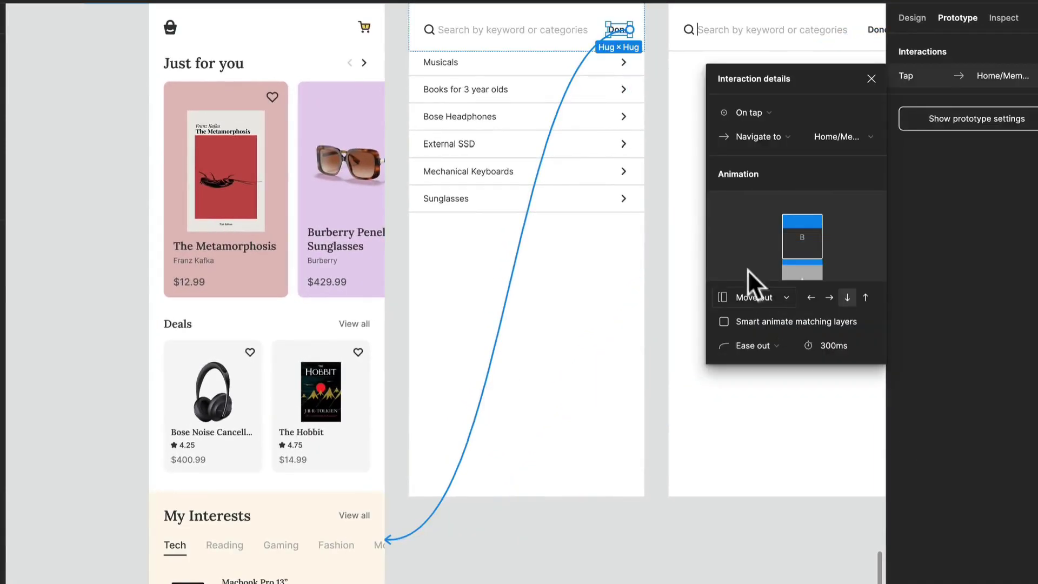
- Set the animation of the Search Active frame's Done link to Home/Member to Move out
drag(647, 469, 428, 568)
click(469, 263)
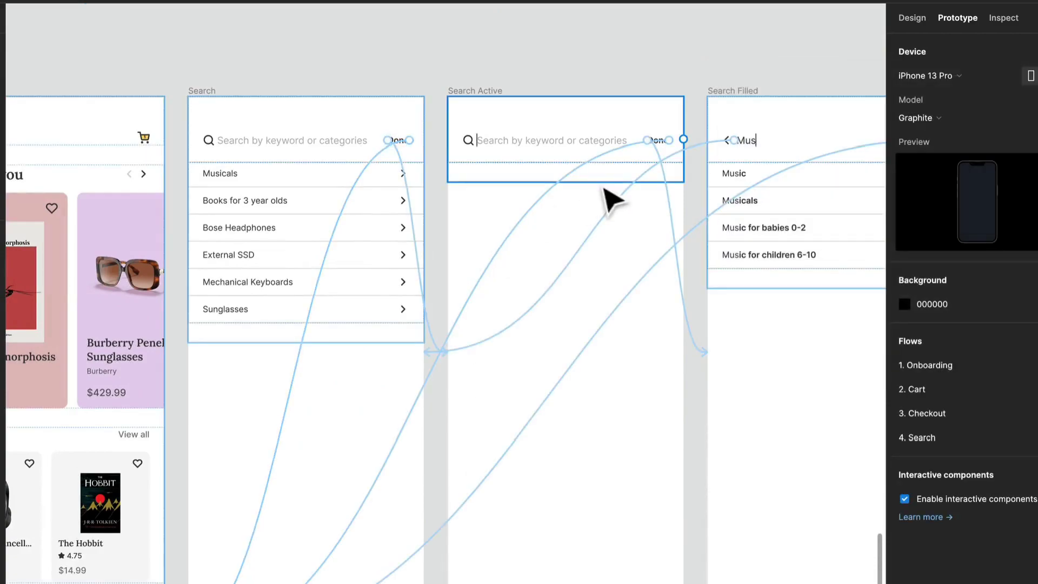
click(543, 198)
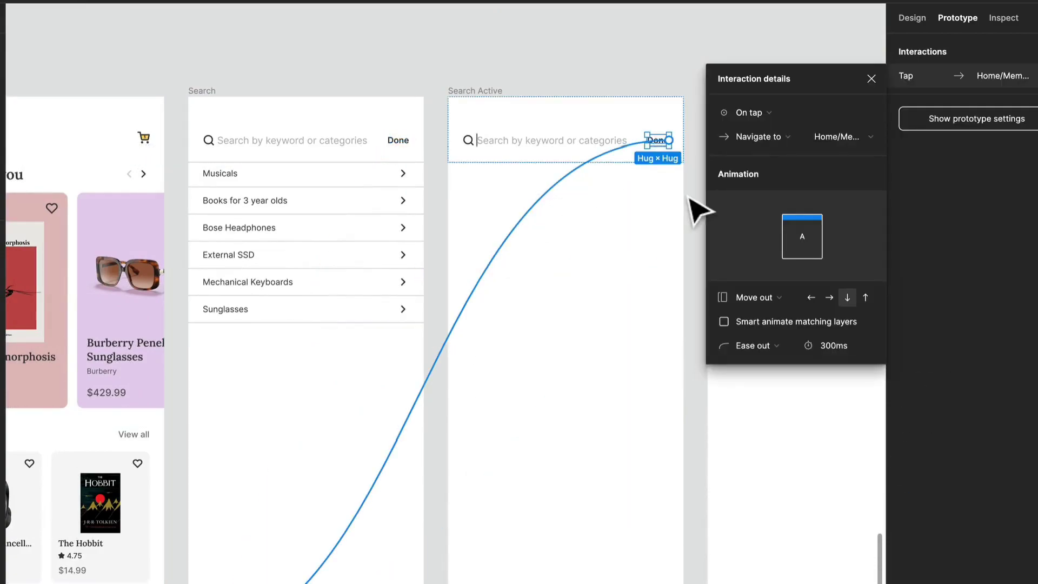
click(781, 297)
click(780, 295)
- Test the Done transition in the prototype preview by opening Search from home and going back
click(313, 4)
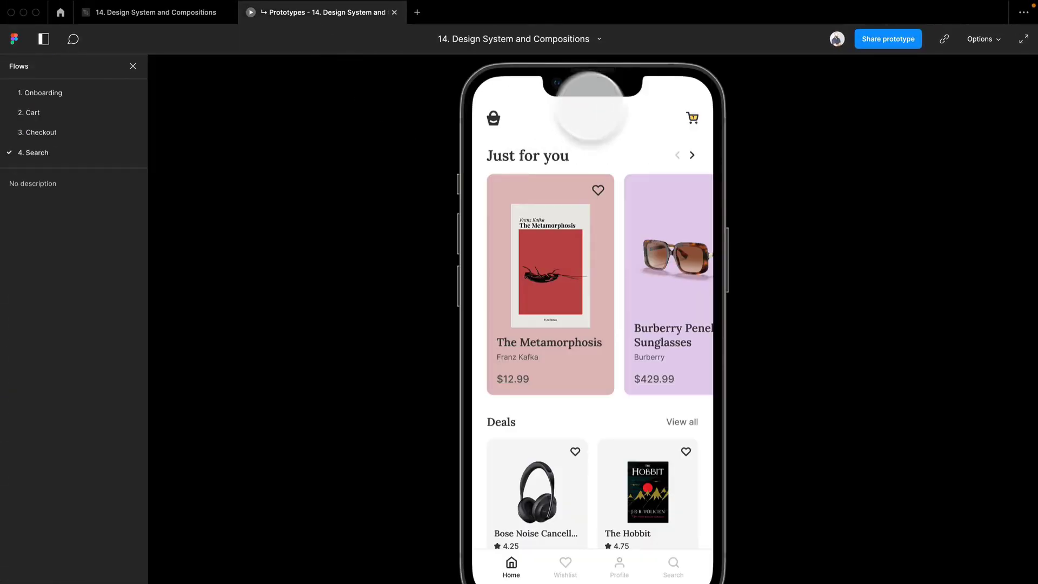
click(675, 562)
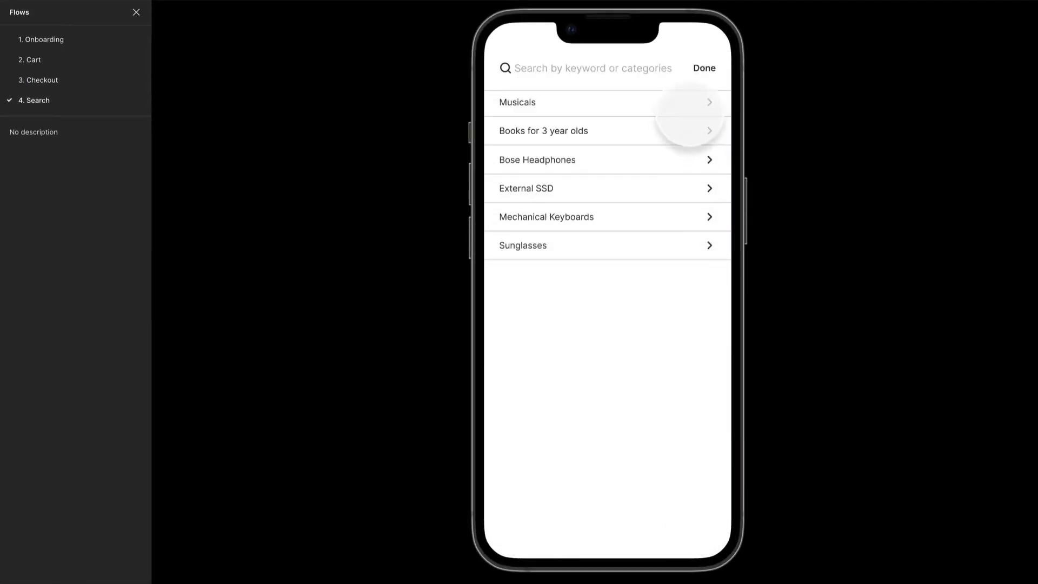
click(705, 68)
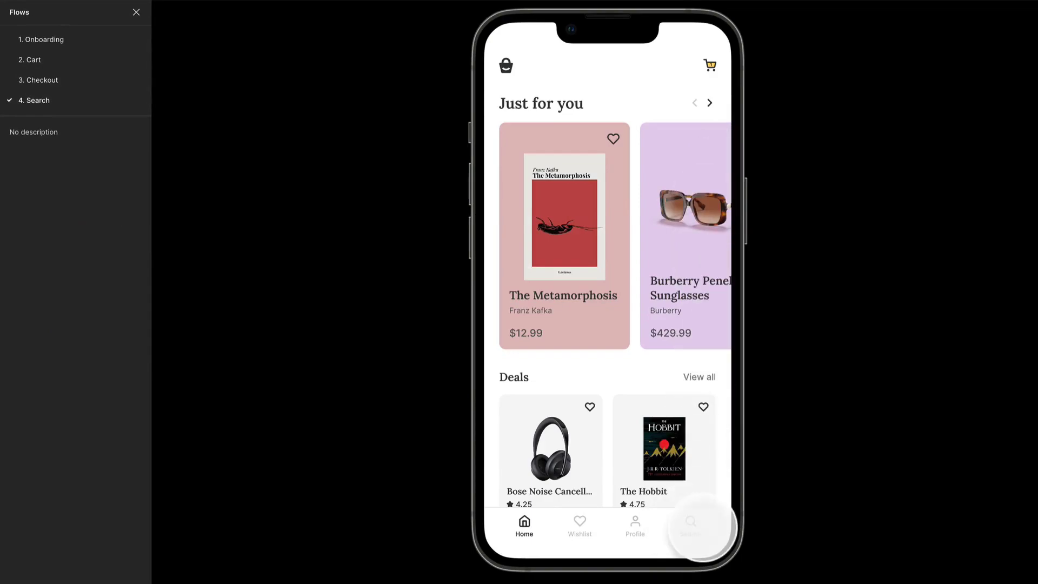
- Play through the search flow in the preview, from home through the active and filled search to the Music results
click(697, 522)
click(604, 96)
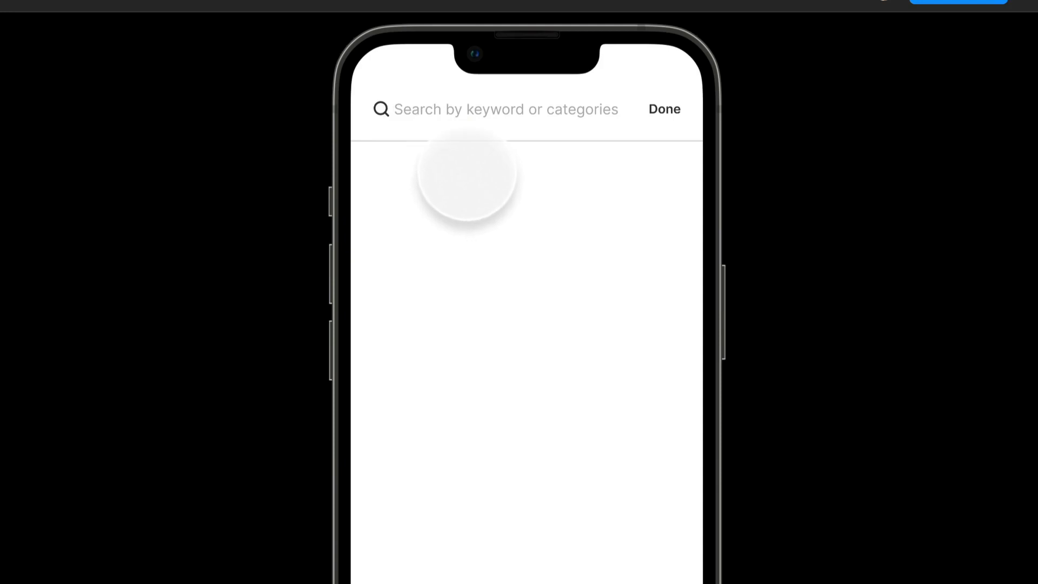
text(Mus)
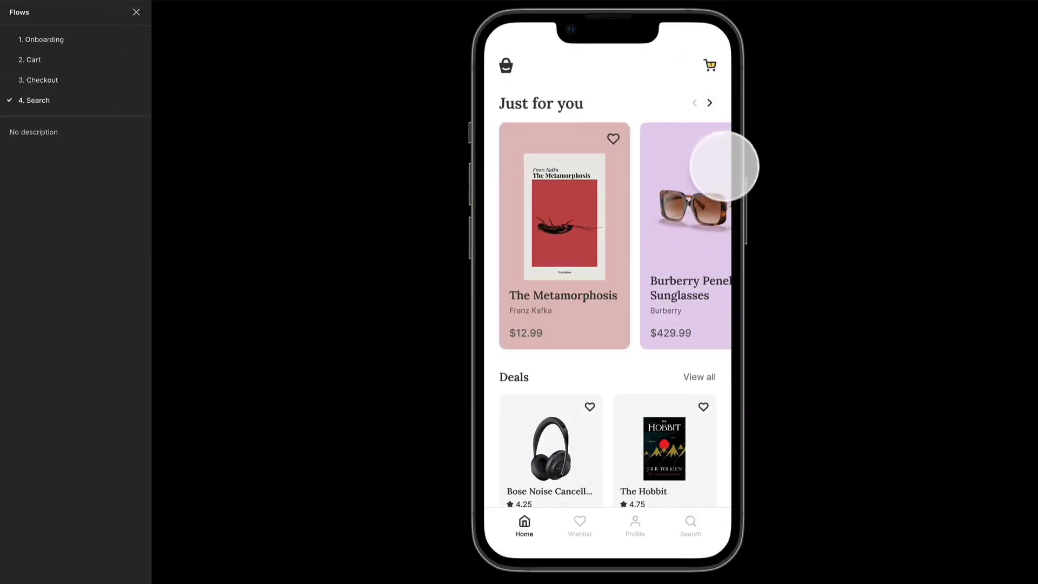
click(694, 529)
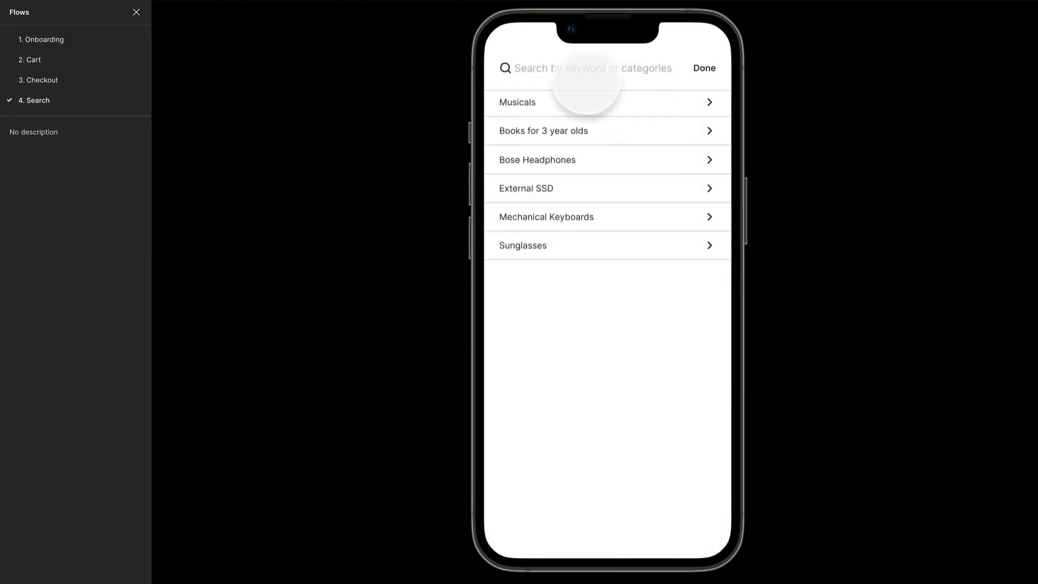
click(579, 66)
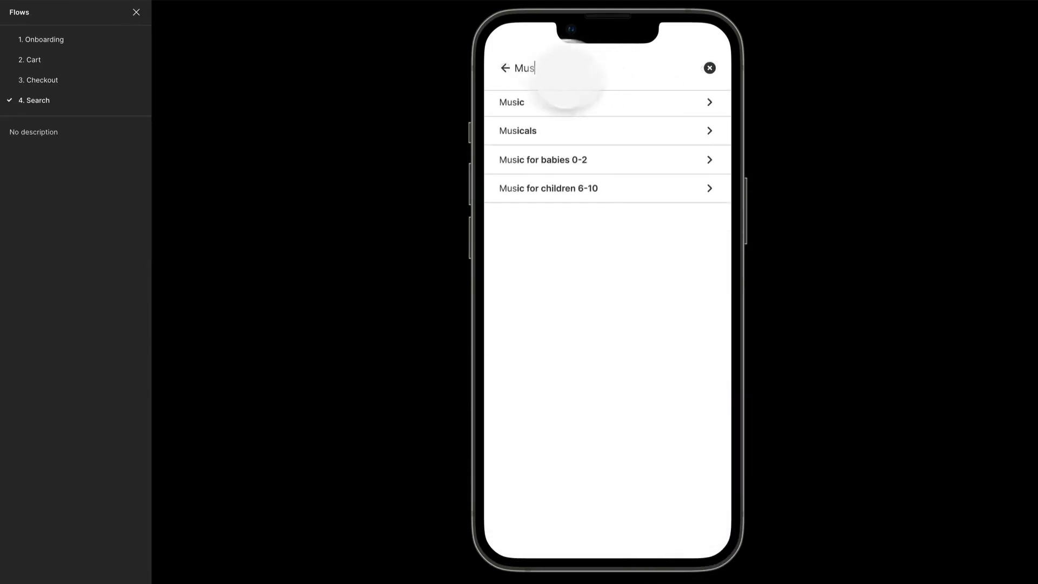
click(638, 102)
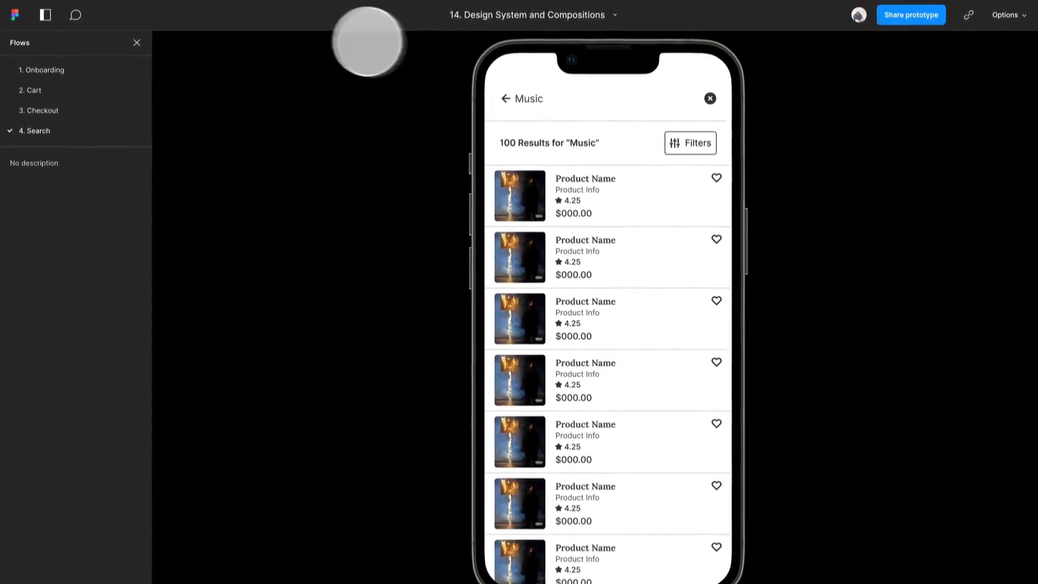
- Set the Search Empty results frame's overflow scrolling to Vertical scrolling
click(210, 21)
drag(676, 389, 60, 383)
scroll(351, 417, right, 5)
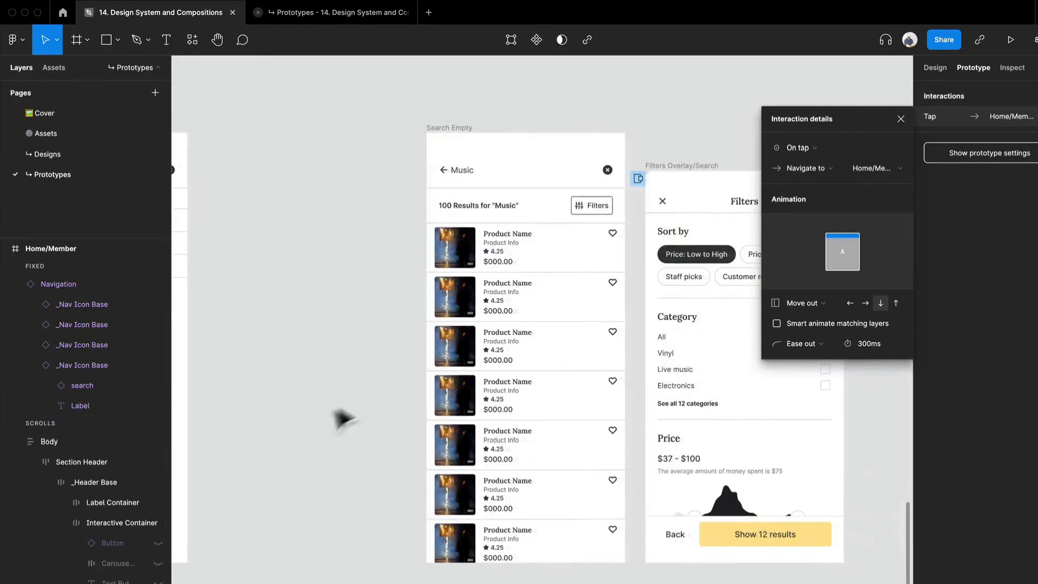
click(485, 359)
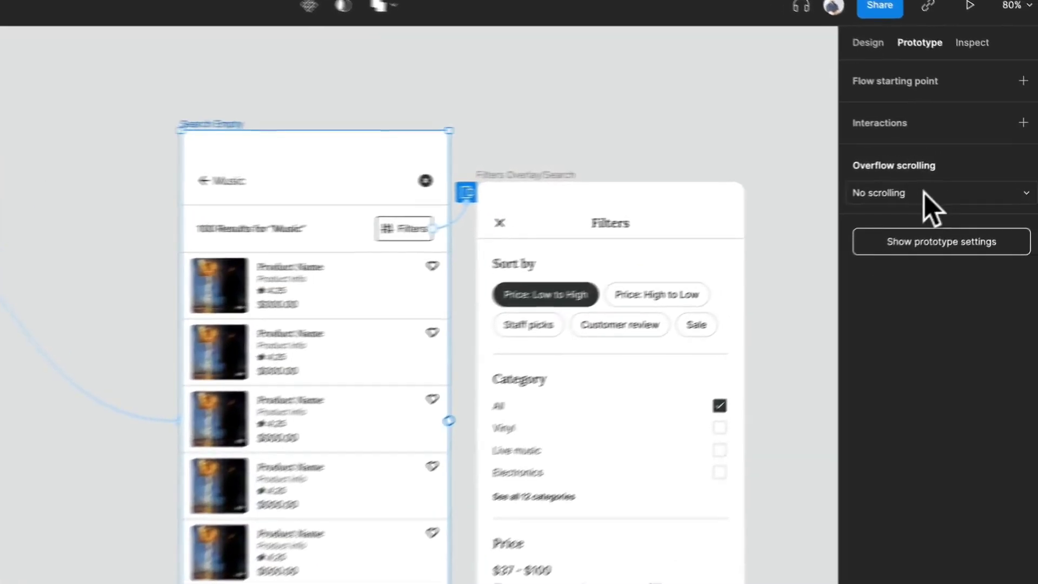
click(954, 178)
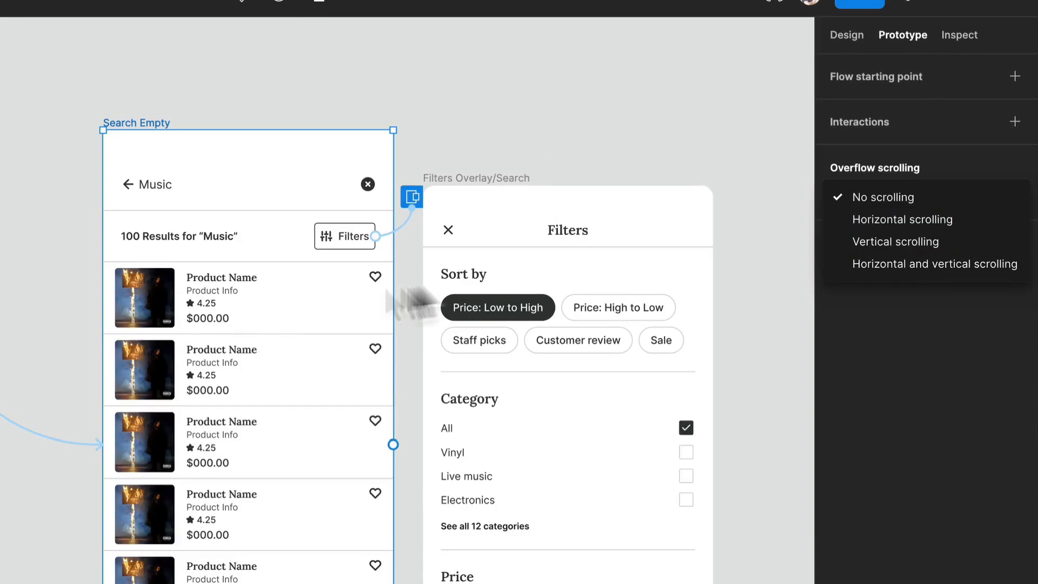
click(912, 242)
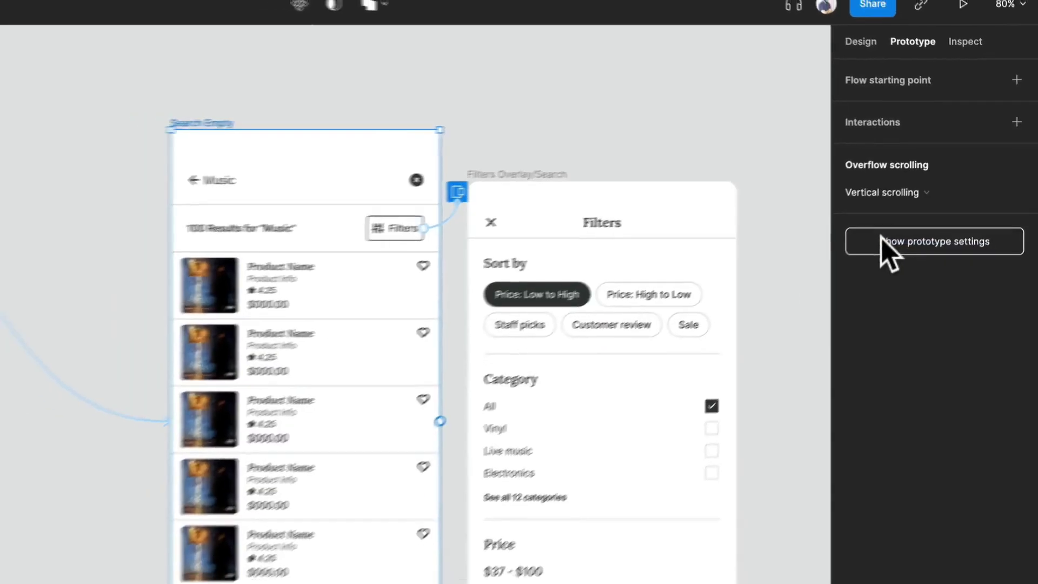
- Test vertical scrolling of the Music results list in the prototype preview
click(317, 8)
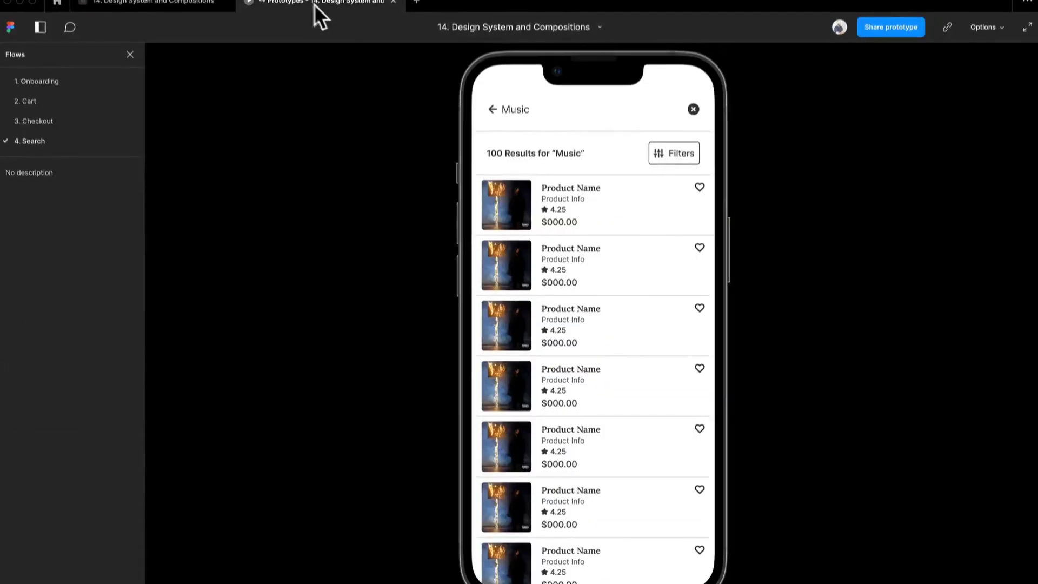
scroll(563, 280, down, 3)
scroll(563, 278, up, 3)
scroll(563, 279, down, 3)
scroll(563, 278, up, 3)
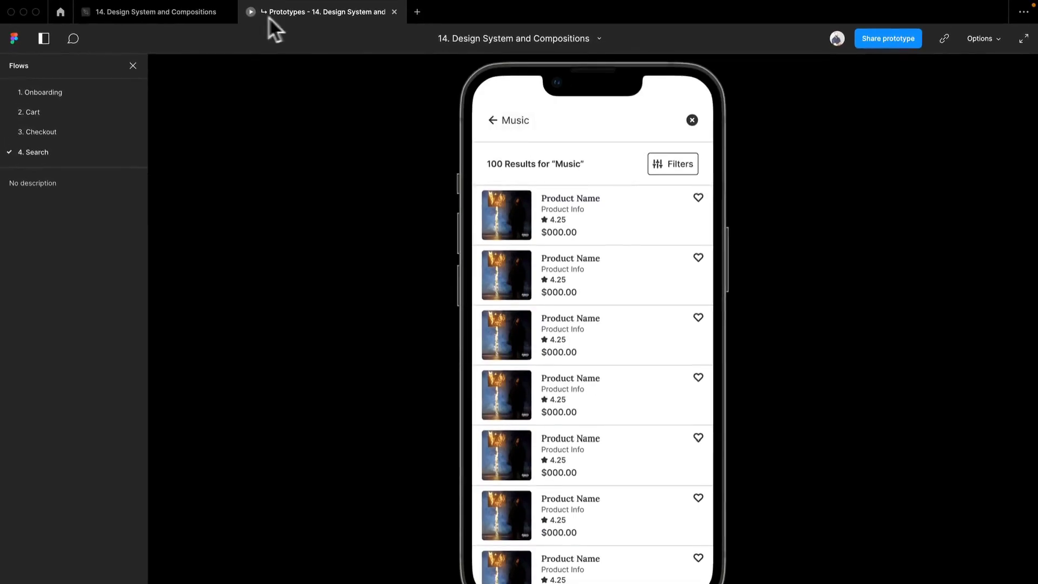
- Ungroup the Body layer inside the Search Empty frame so its header and lists become separate layers
click(196, 13)
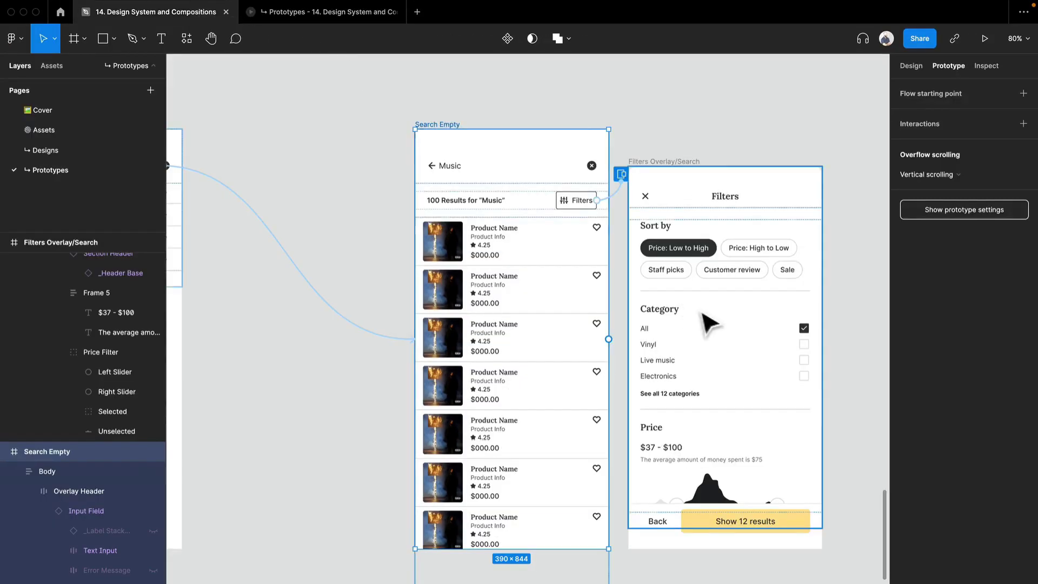
scroll(707, 324, right, 3)
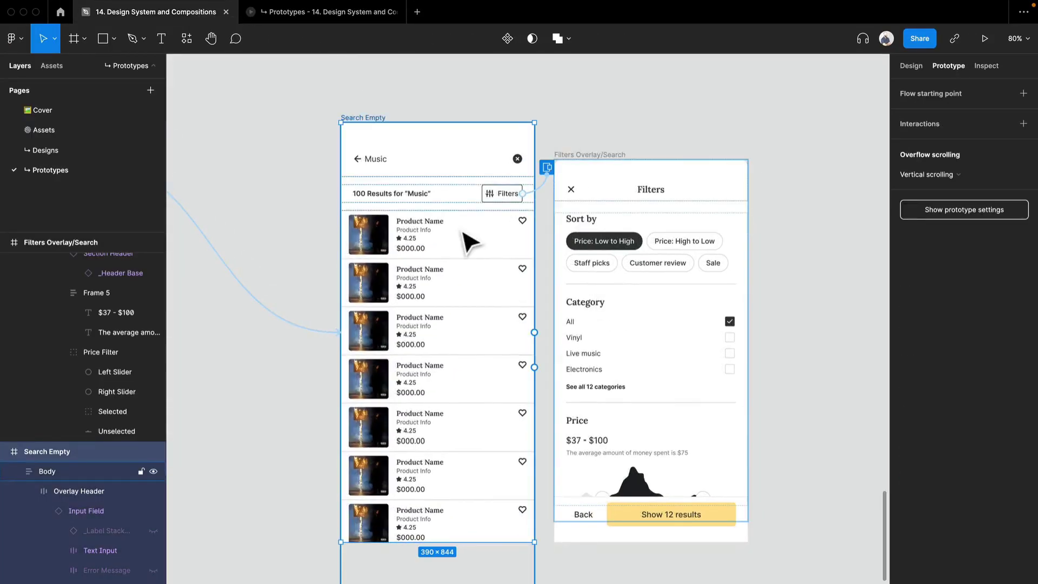
scroll(411, 263, left, 2)
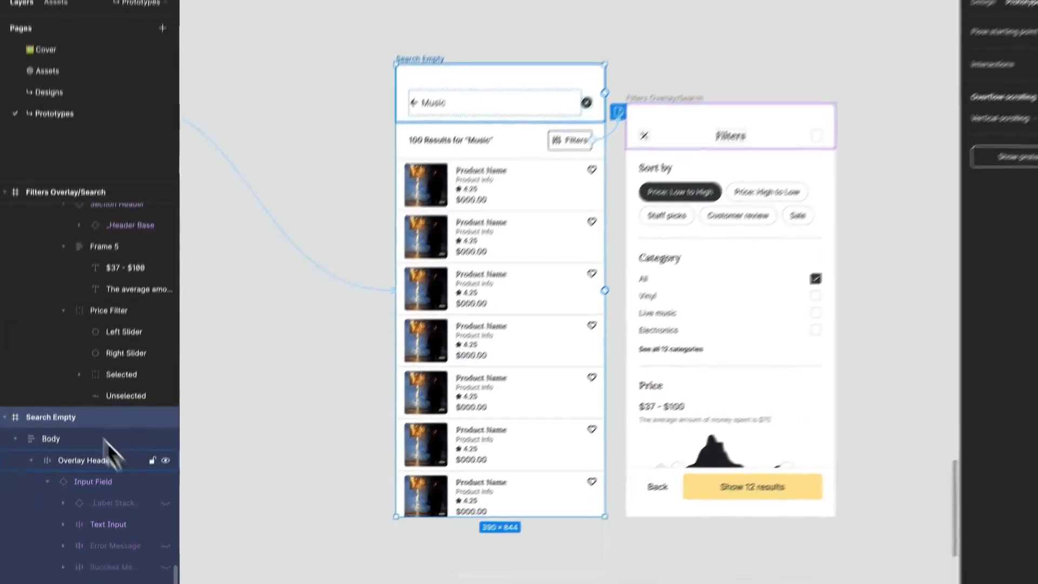
click(75, 472)
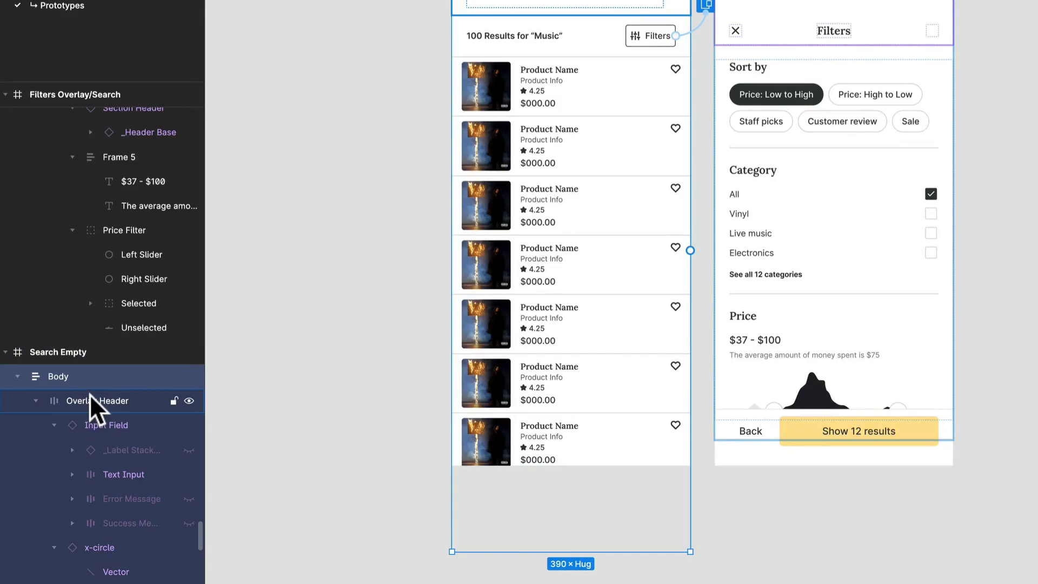
key(super+shift+g)
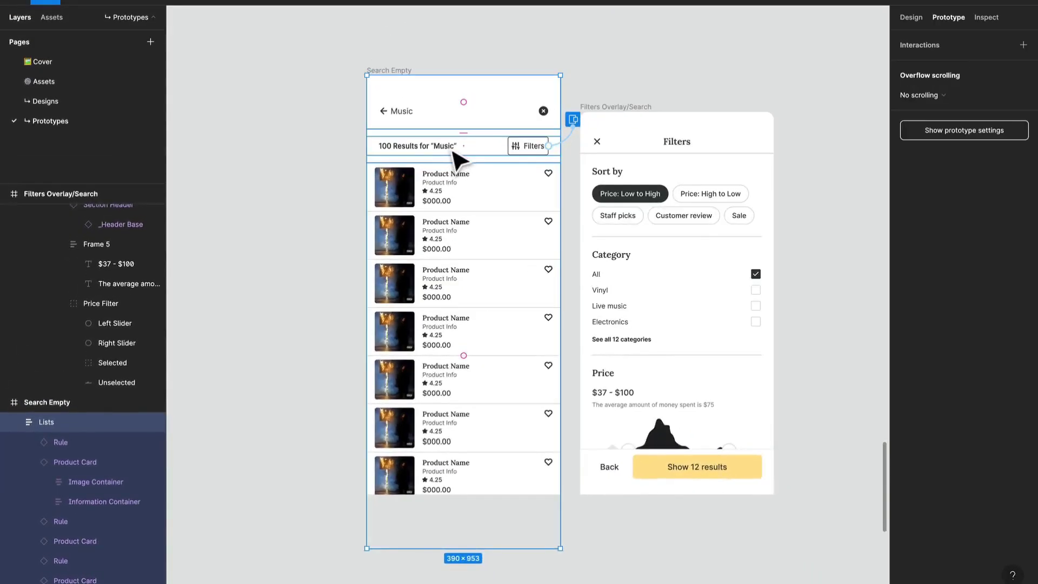
- Bring the Overlay Header layer to the front within the Search Empty frame
click(453, 152)
click(477, 111)
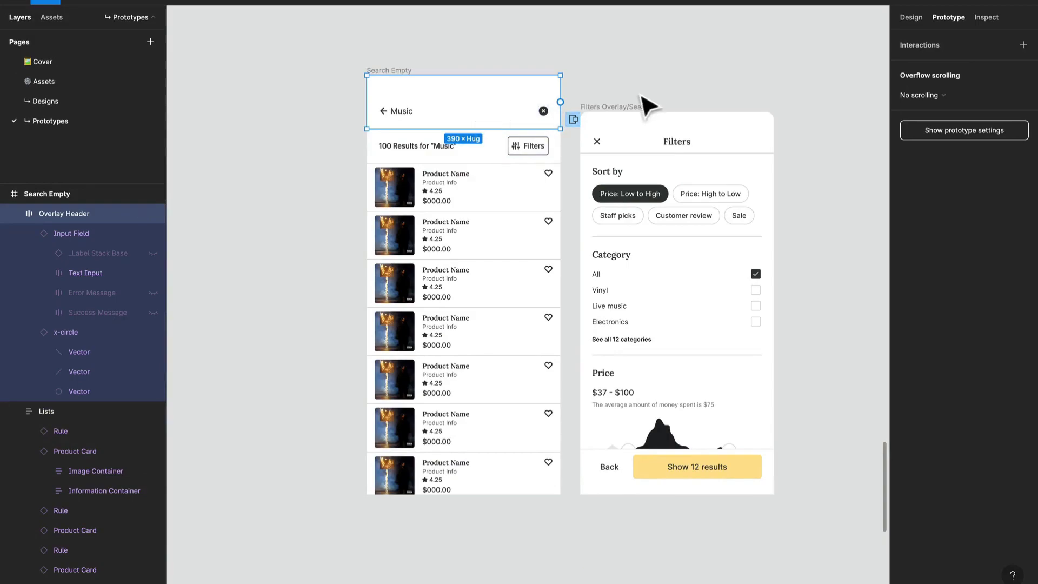
right_click(451, 92)
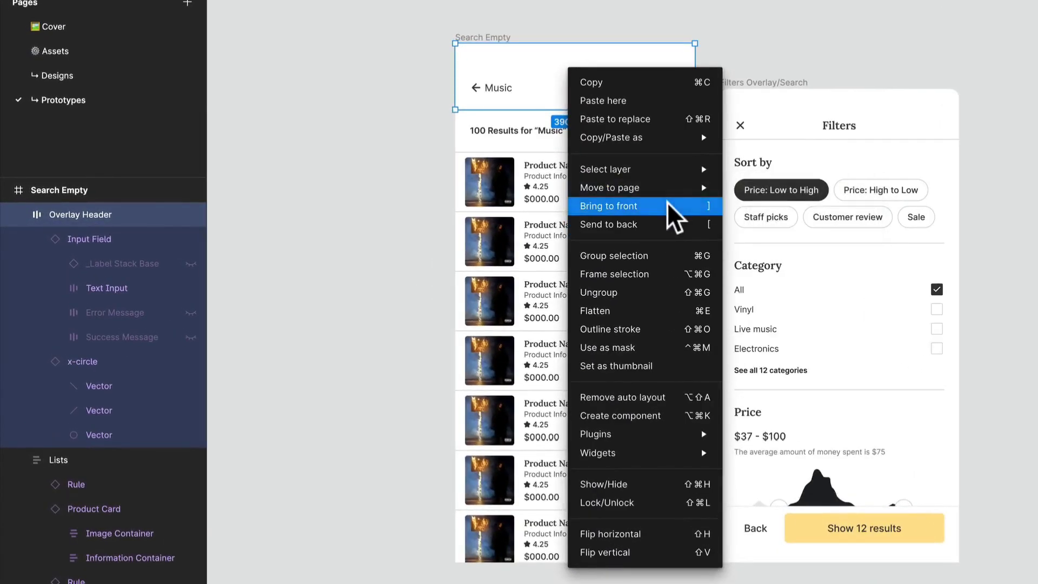
click(826, 39)
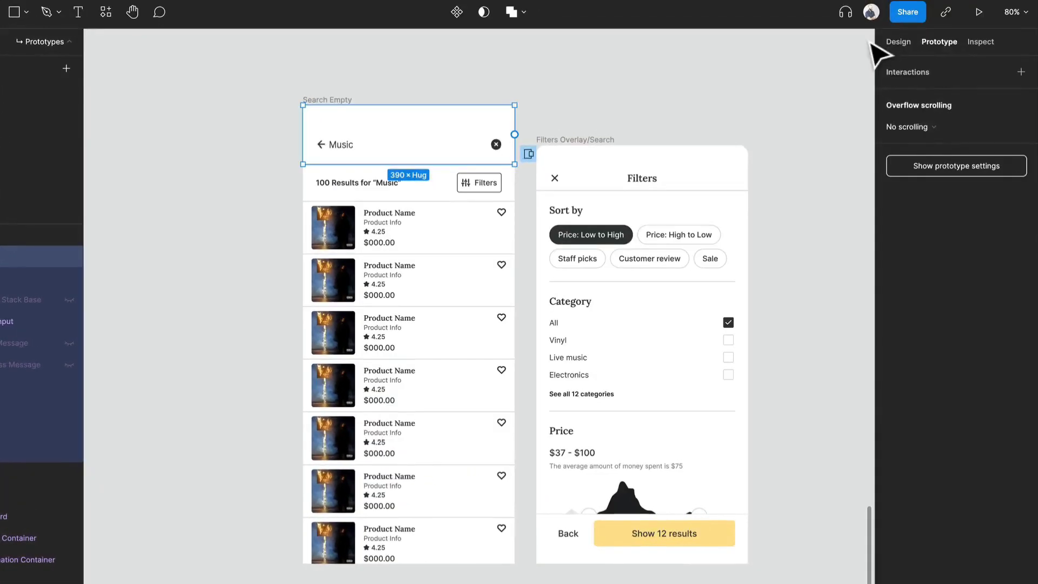
- Fix the Overlay Header's position when scrolling in the Search Empty frame
click(872, 42)
click(895, 42)
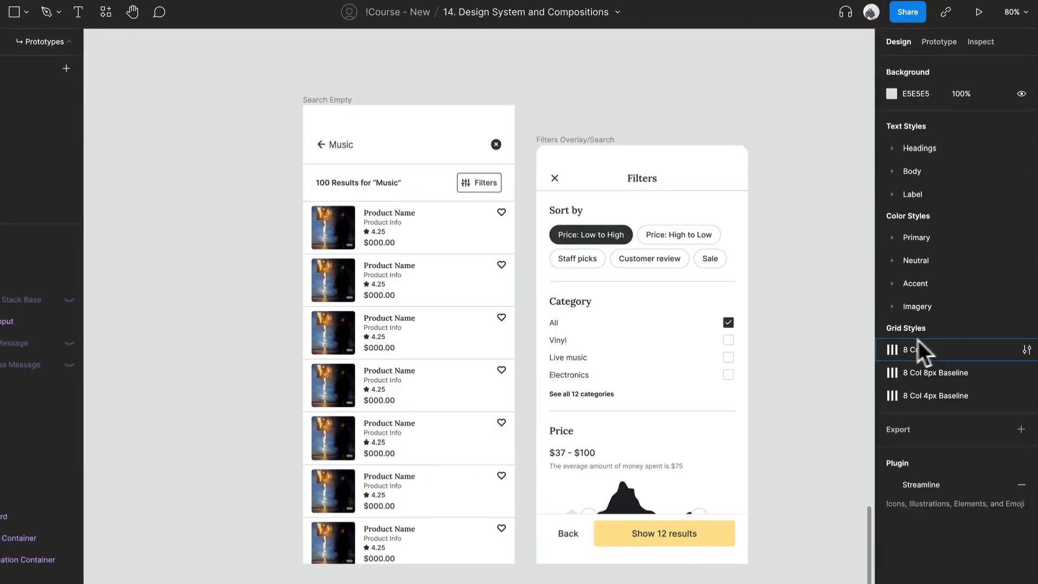
click(451, 142)
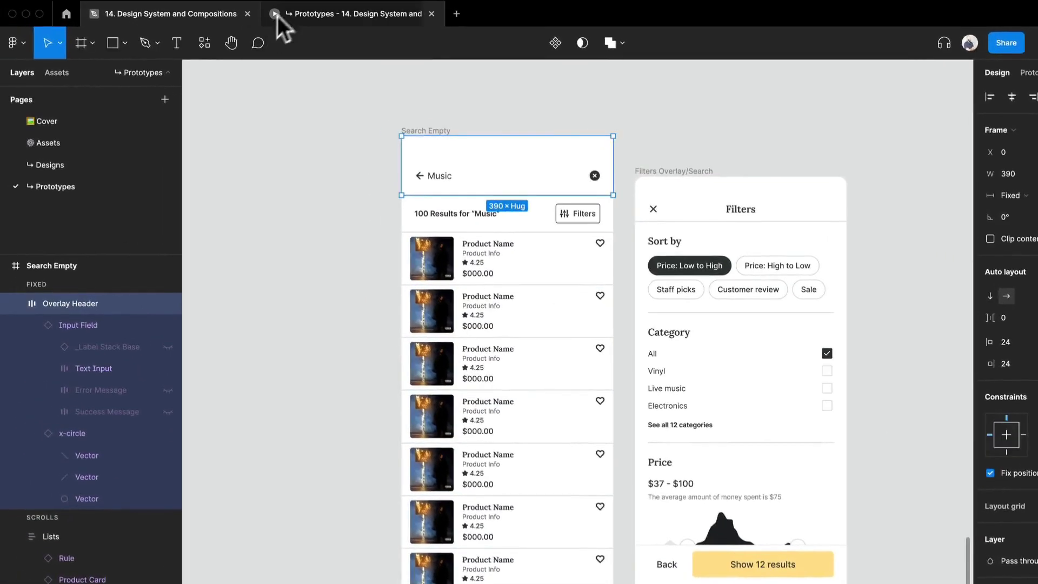
- Scroll the Music results down and up in the prototype preview to test the fixed header
click(207, 0)
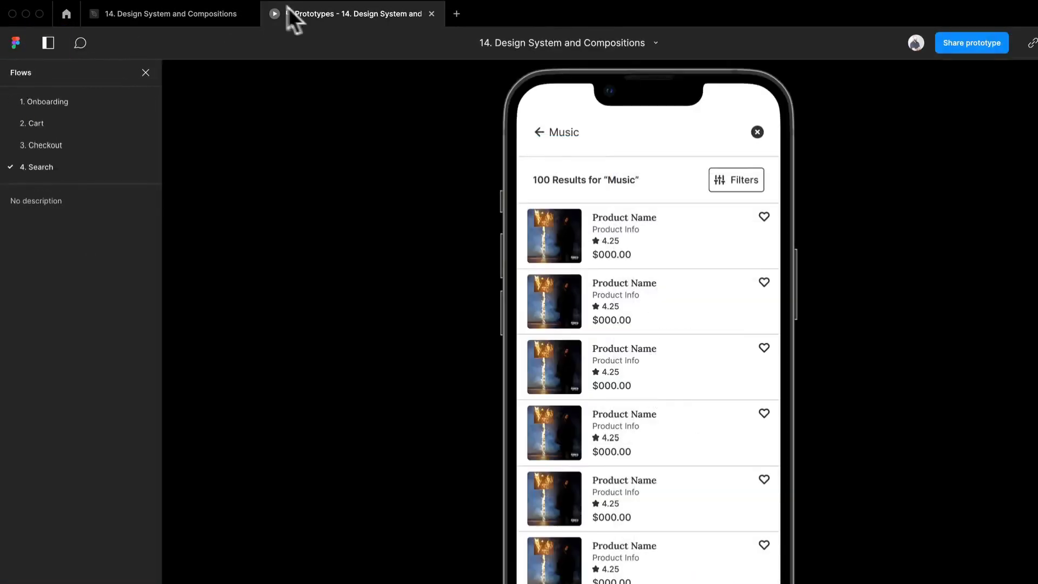
scroll(698, 306, down, 4)
scroll(697, 306, up, 4)
scroll(697, 304, down, 3)
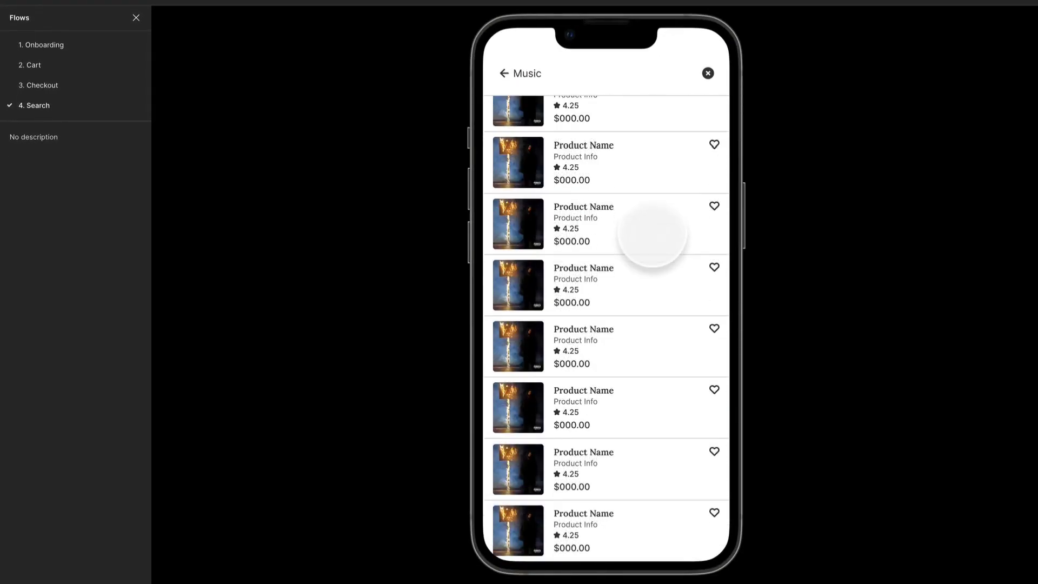
scroll(651, 247, up, 3)
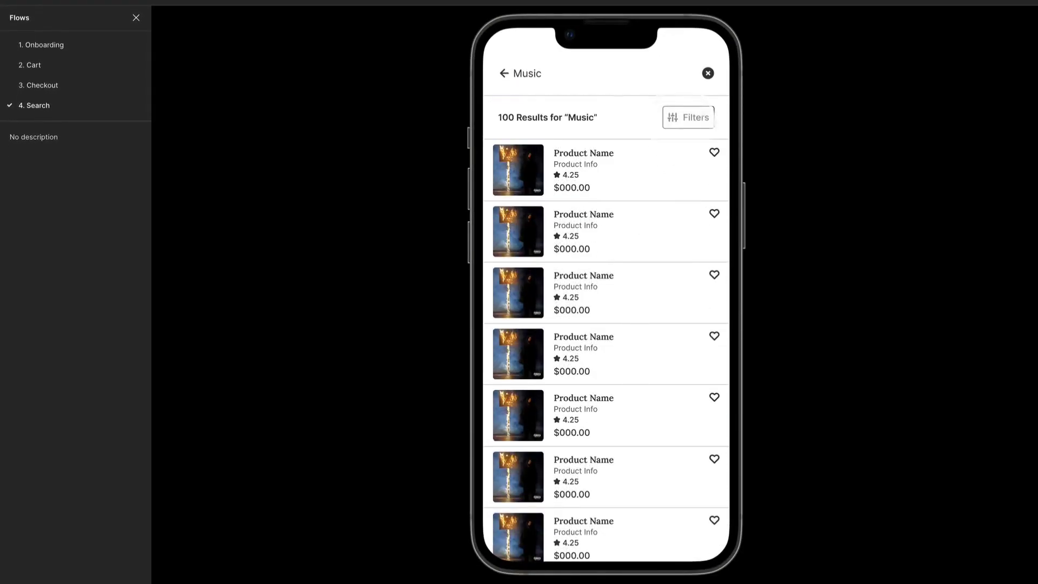
key(Escape)
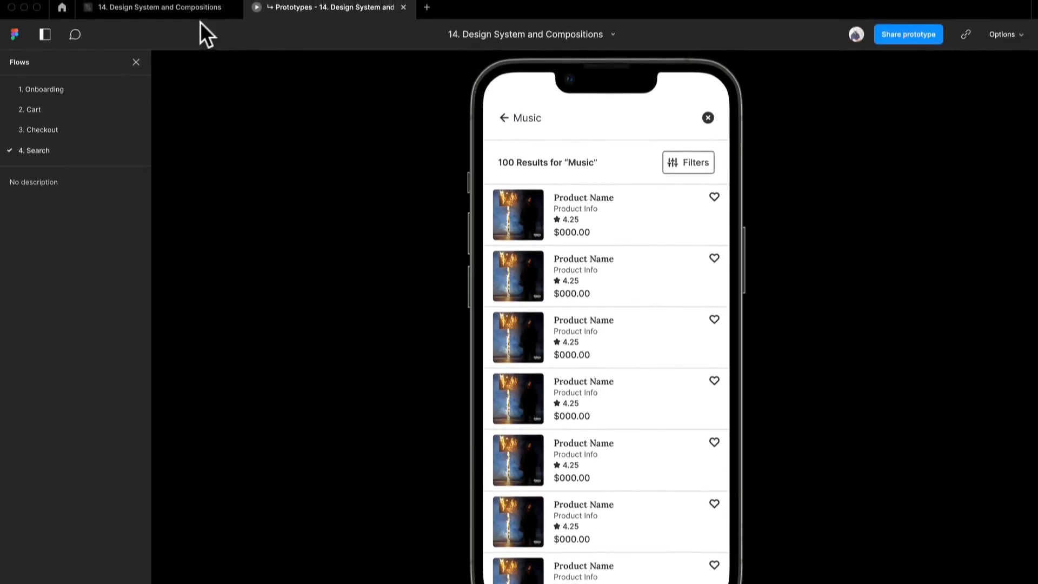
- Return to the design file and inspect the interaction linking the Filters button to Filters Overlay/Search
click(190, 15)
click(665, 111)
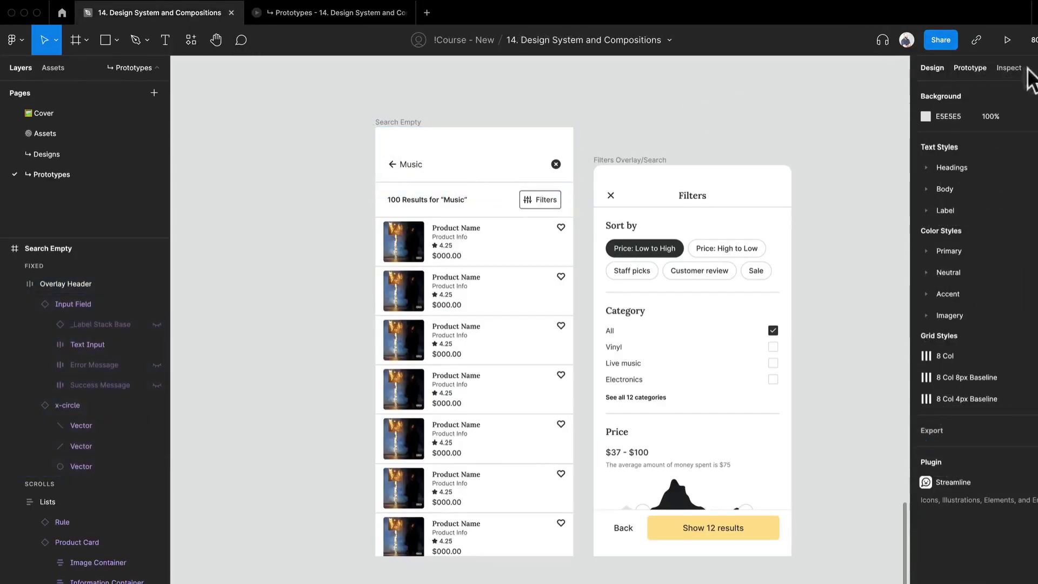
click(980, 69)
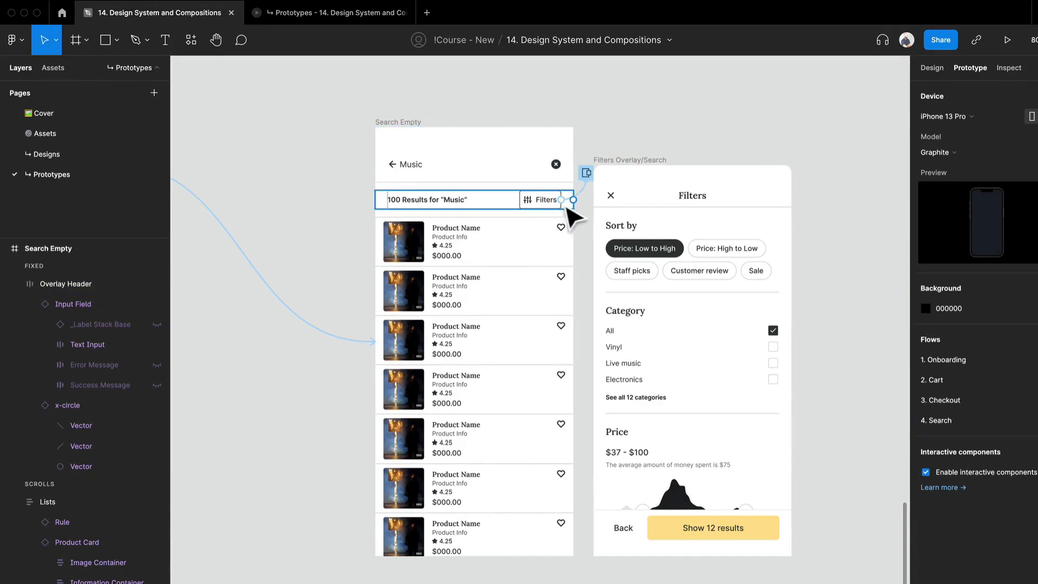
ctrl+scroll(554, 207, up, 5)
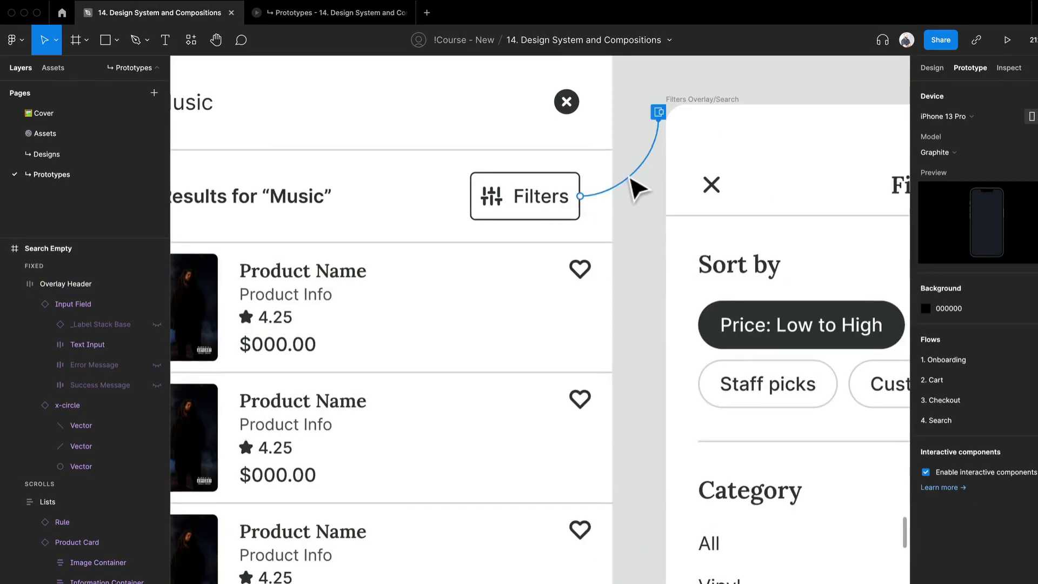
click(631, 181)
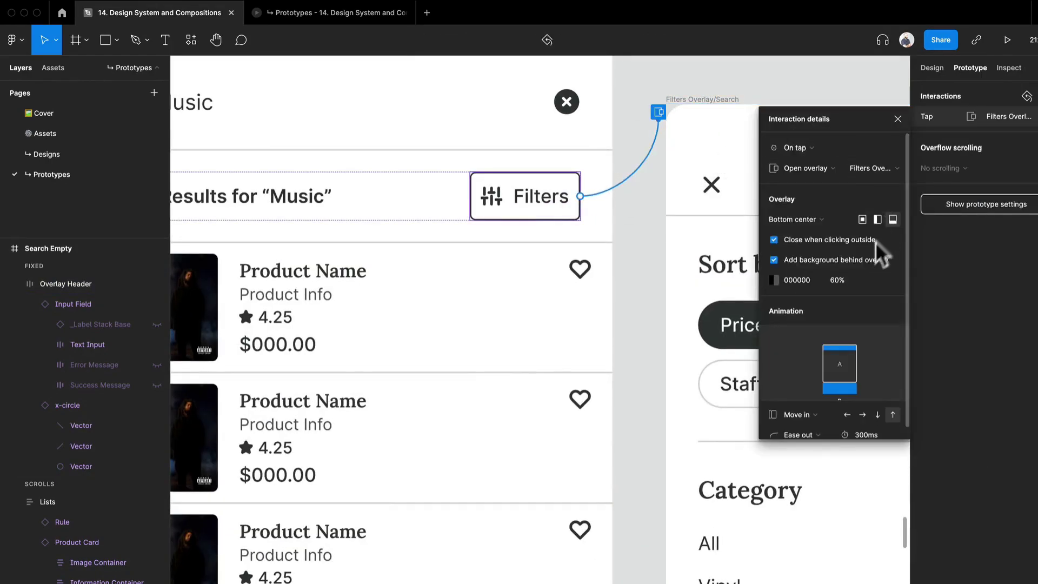
key(Escape)
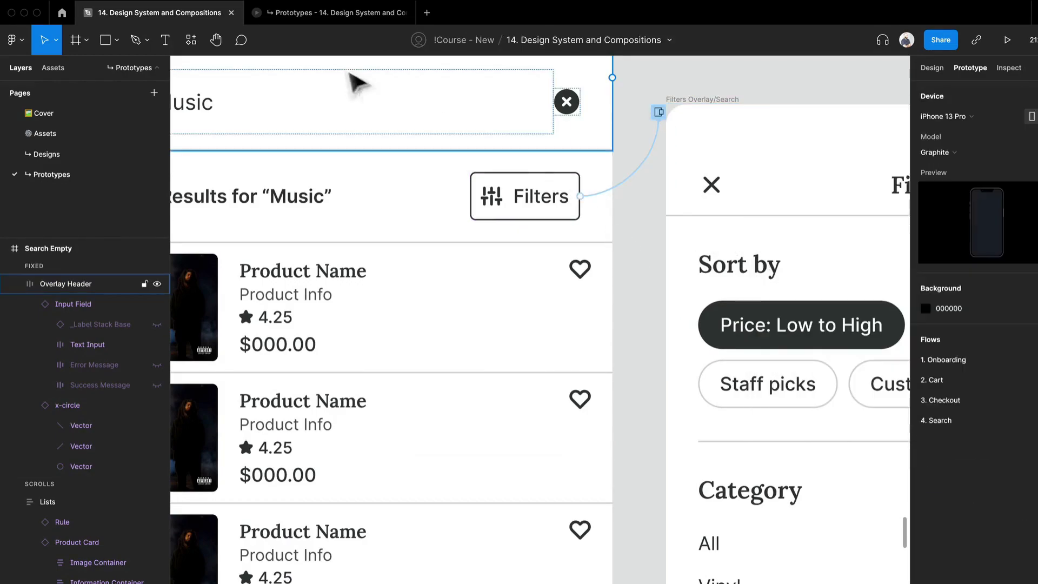
- Play the search flow in the preview through to the Music results and try to open the Filters overlay
click(326, 8)
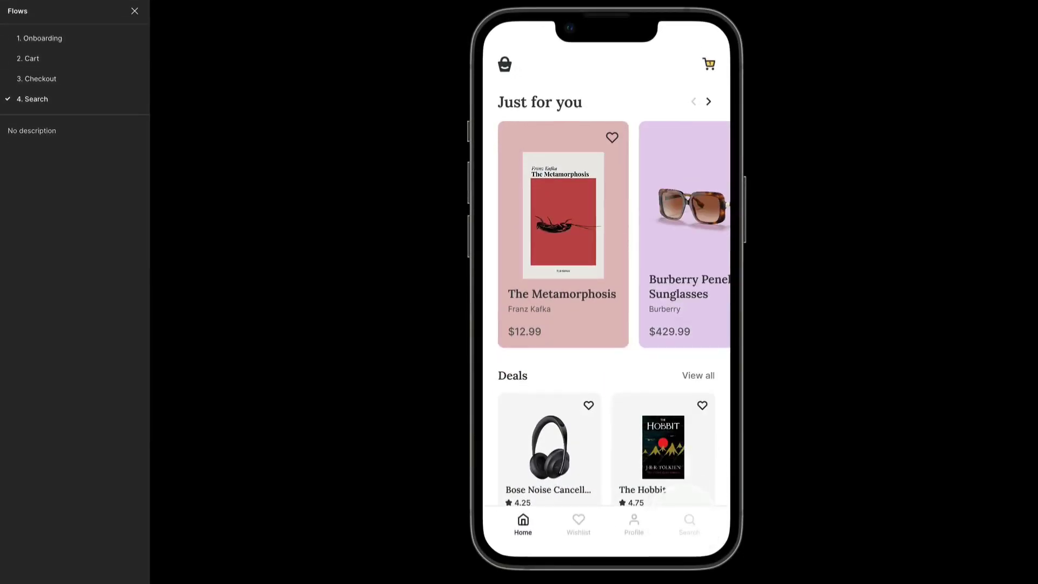
click(689, 516)
click(631, 69)
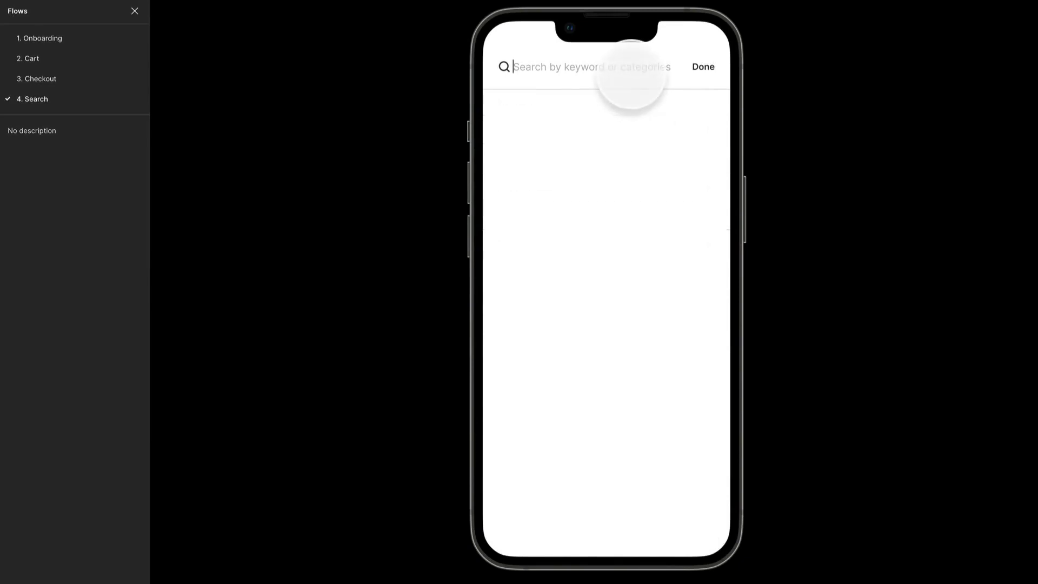
text(Mus)
click(632, 102)
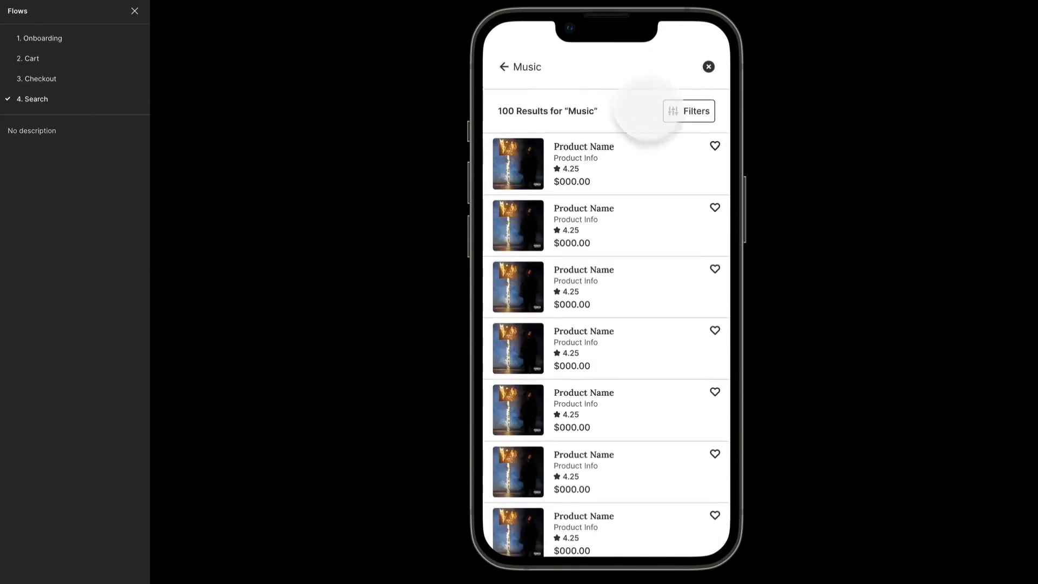
click(687, 116)
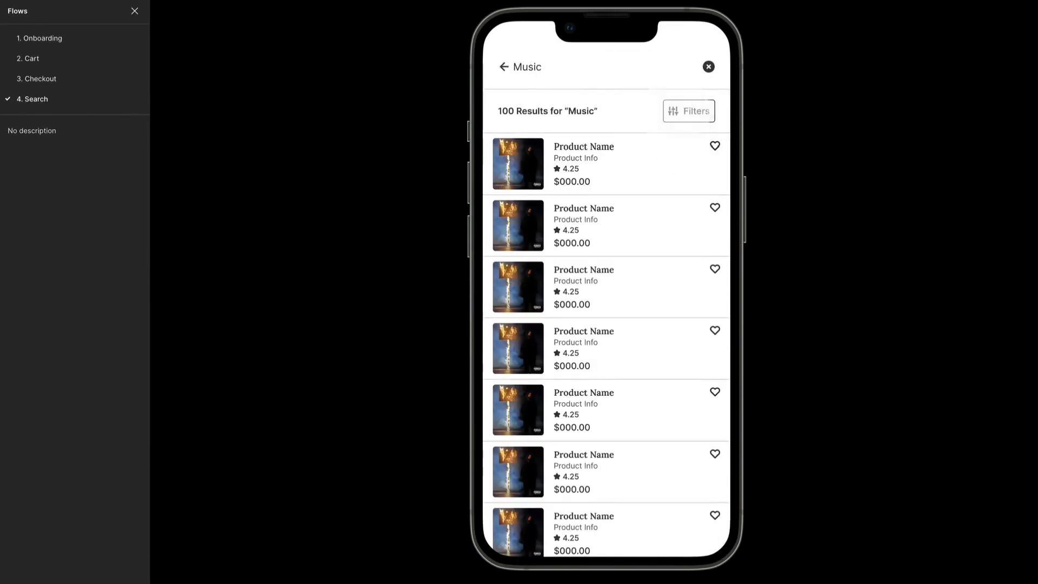
click(556, 115)
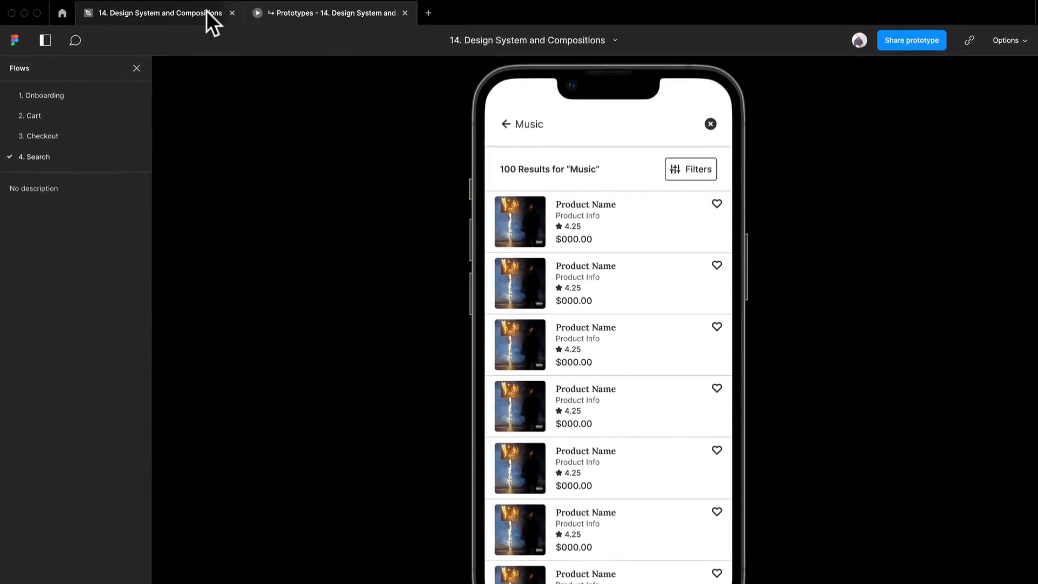
- Delete the overlay interaction from the Filters button's Interactive Container in the Search Empty frame
click(206, 11)
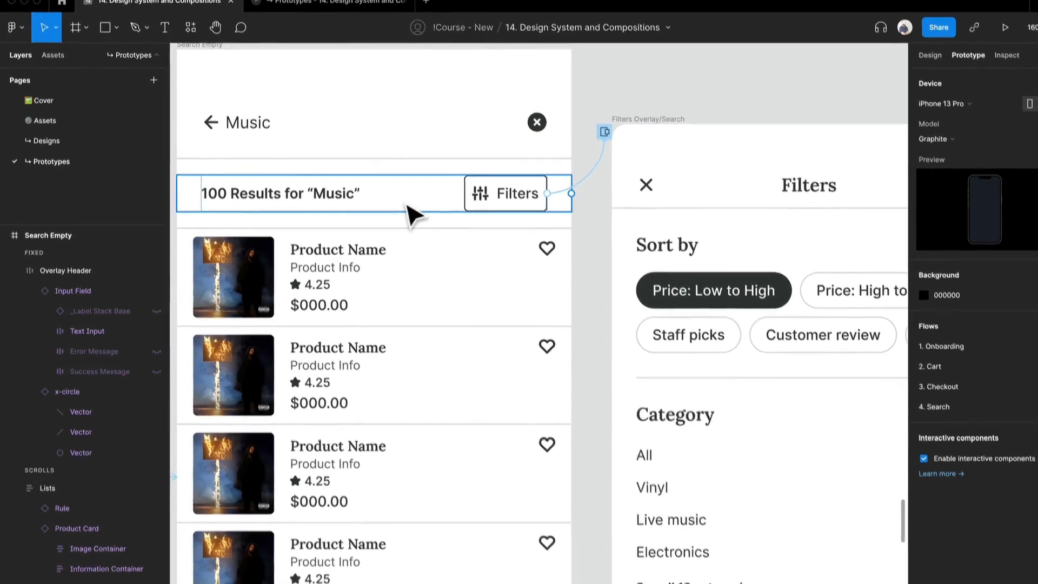
click(411, 211)
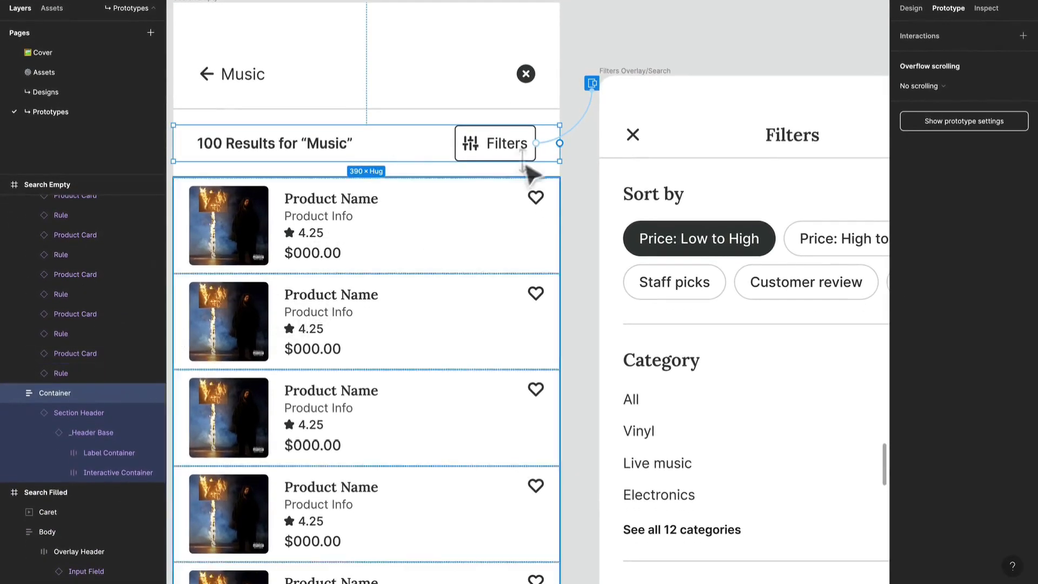
click(503, 159)
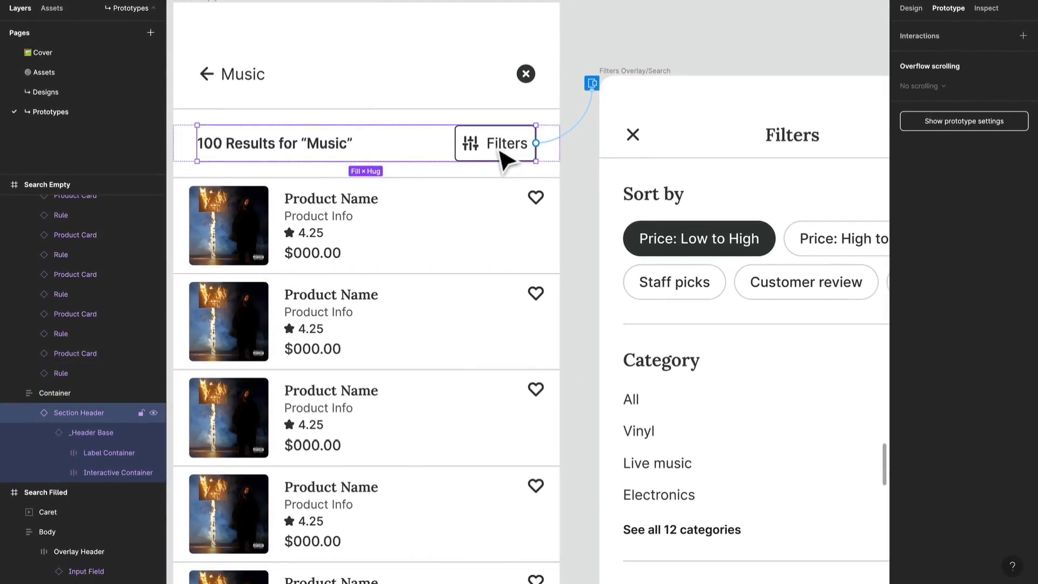
click(503, 160)
click(506, 160)
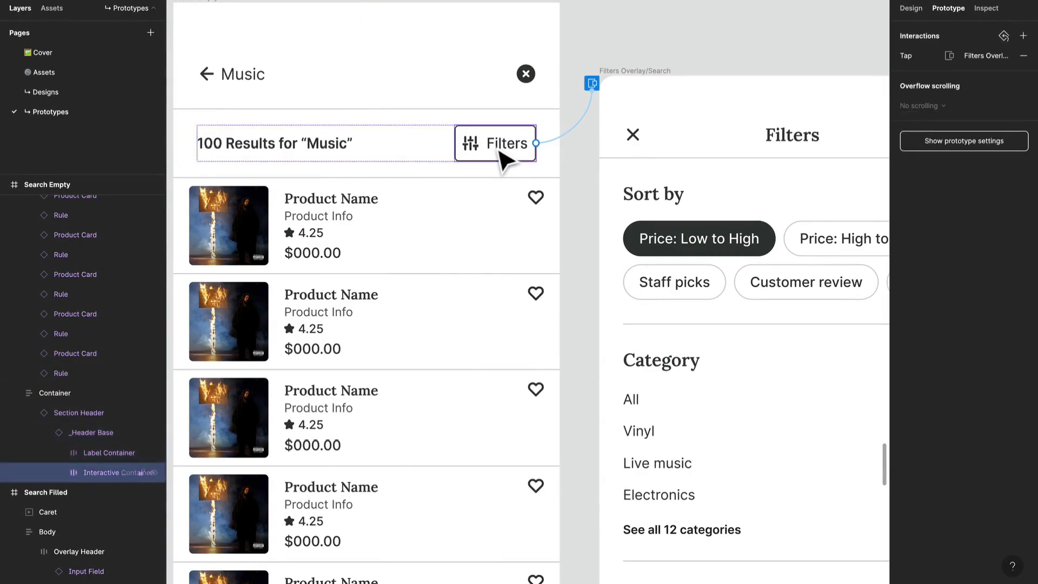
click(581, 129)
key(Delete)
- Link the Container around the results heading to Filters Overlay/Search with an on-tap Open overlay action
click(584, 97)
click(531, 138)
mouse_move(560, 143)
mouse_down()
mouse_move(644, 138)
mouse_move(566, 157)
mouse_up()
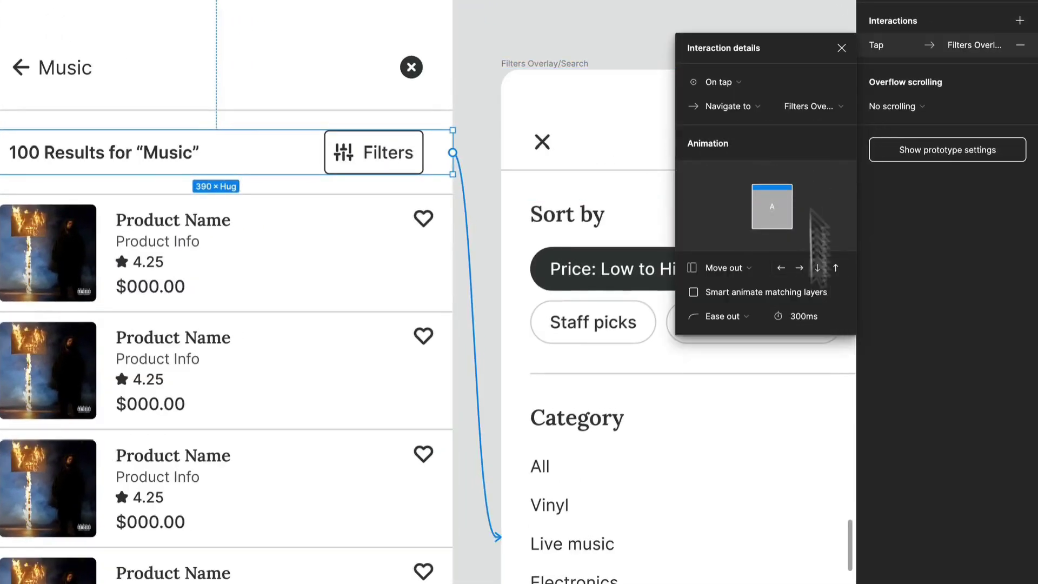
click(746, 107)
click(753, 155)
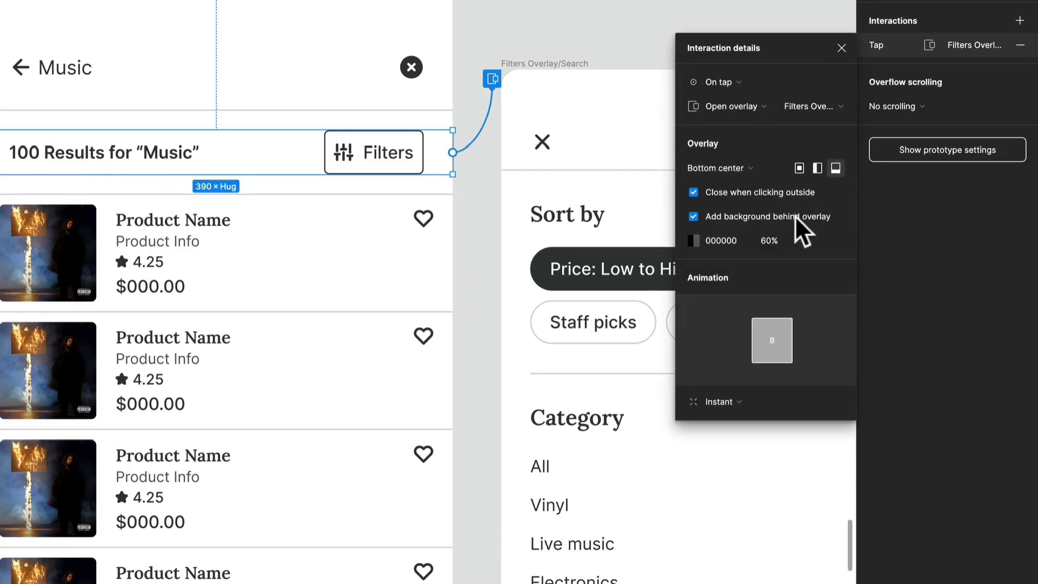
- Set the overlay interaction's animation to Move in with an upward direction
click(709, 403)
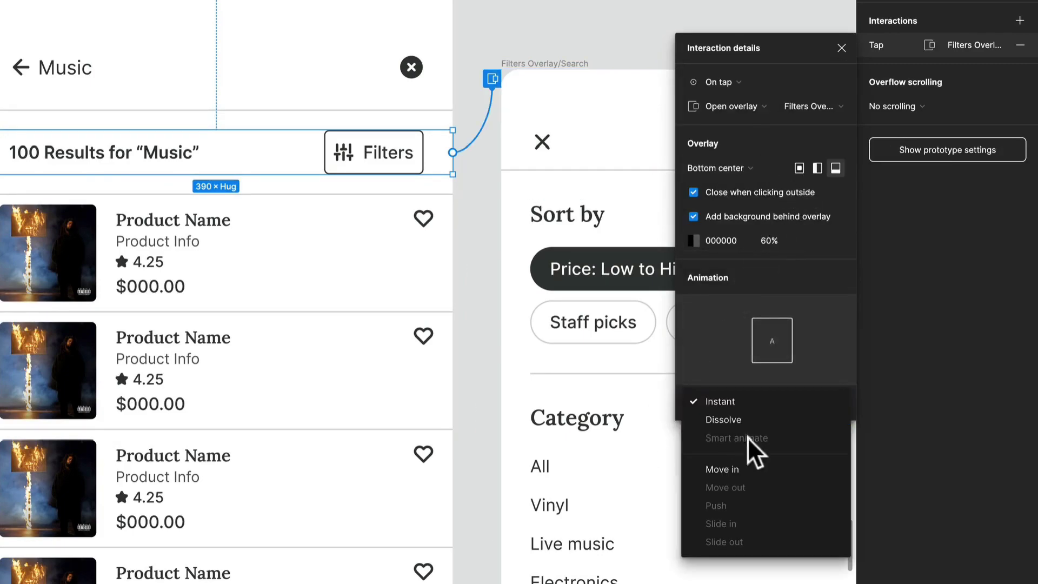
click(723, 469)
click(842, 401)
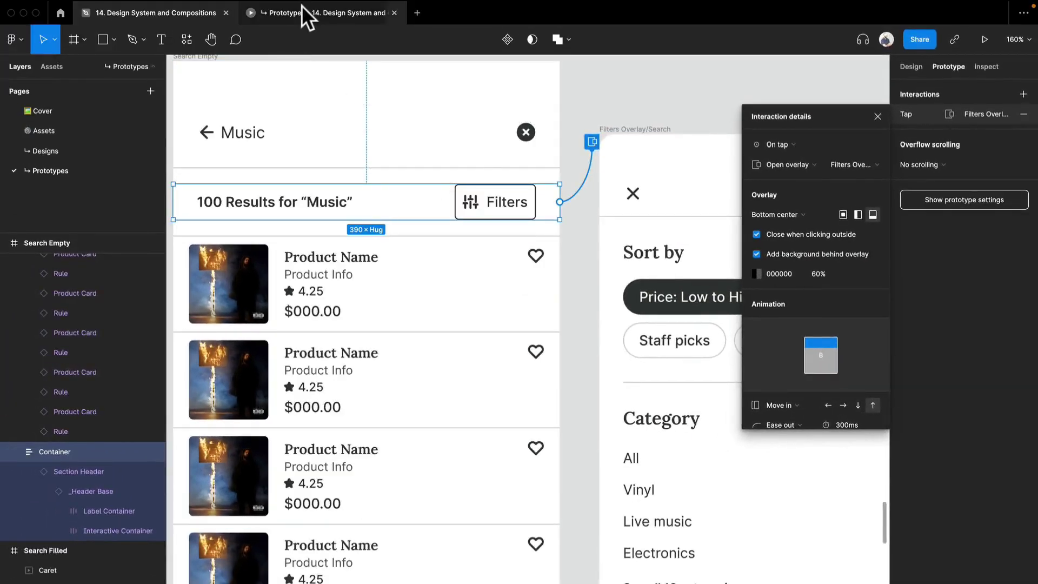
- Replay the search flow in the preview to the Music results, then open and close the Filters overlay
click(301, 7)
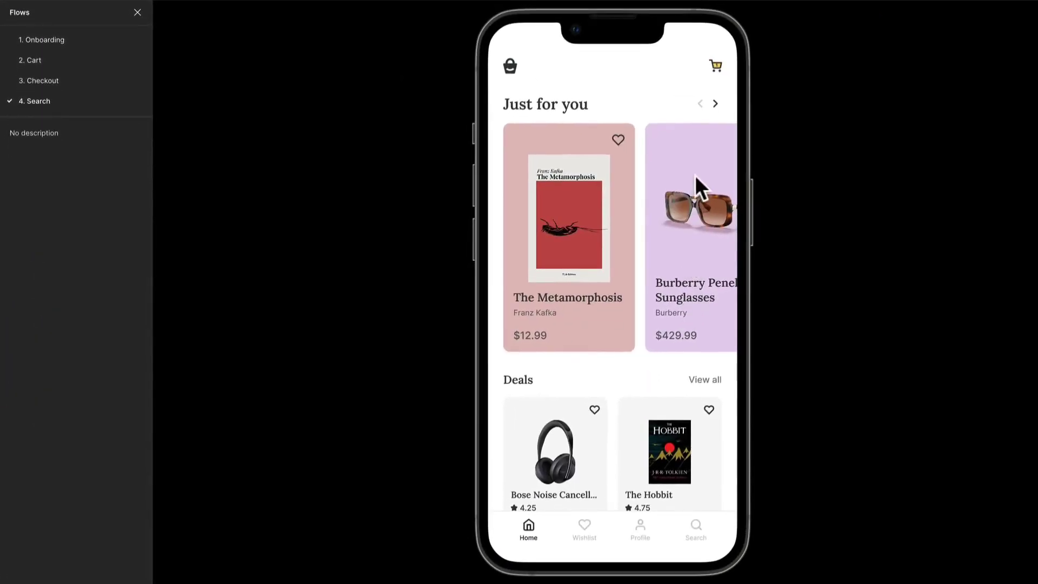
click(702, 532)
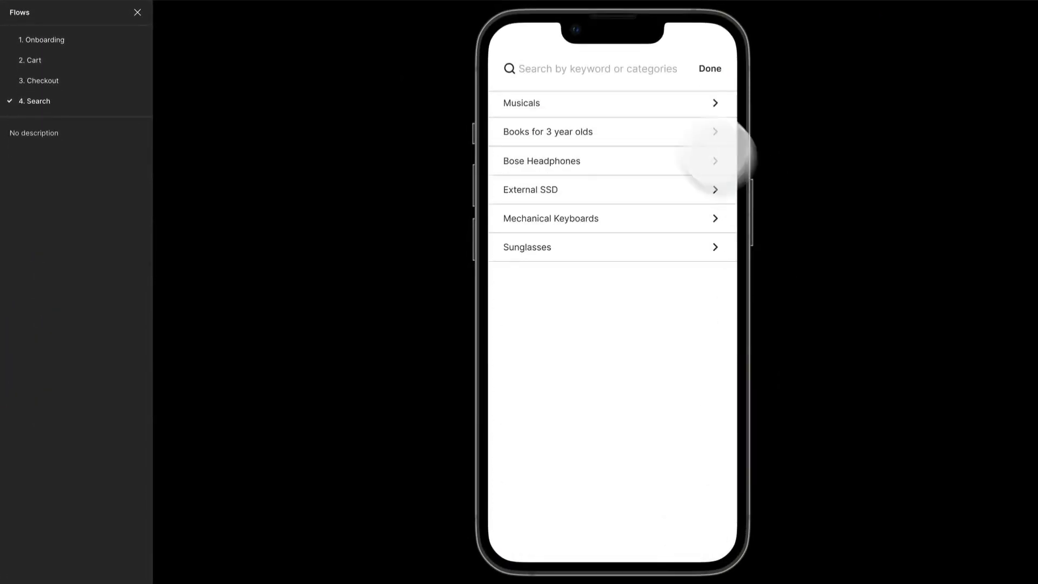
click(672, 78)
click(647, 71)
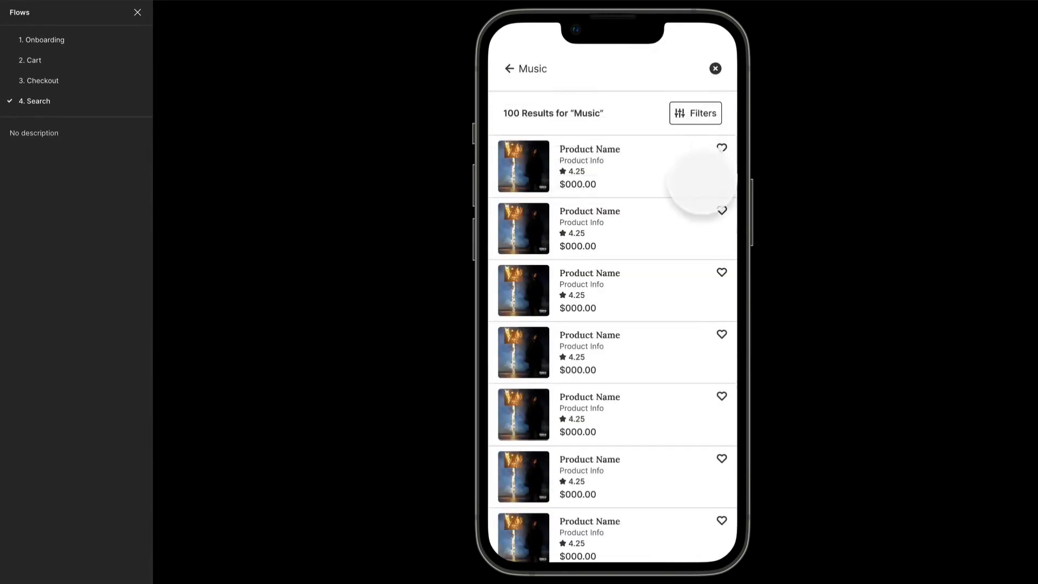
drag(532, 108, 563, 132)
click(568, 131)
click(587, 115)
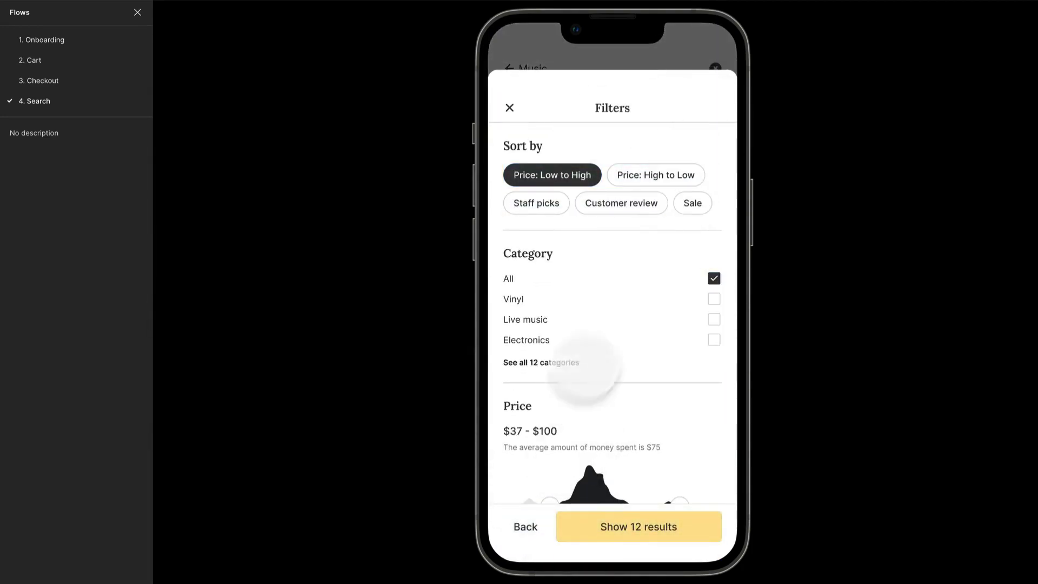
click(694, 49)
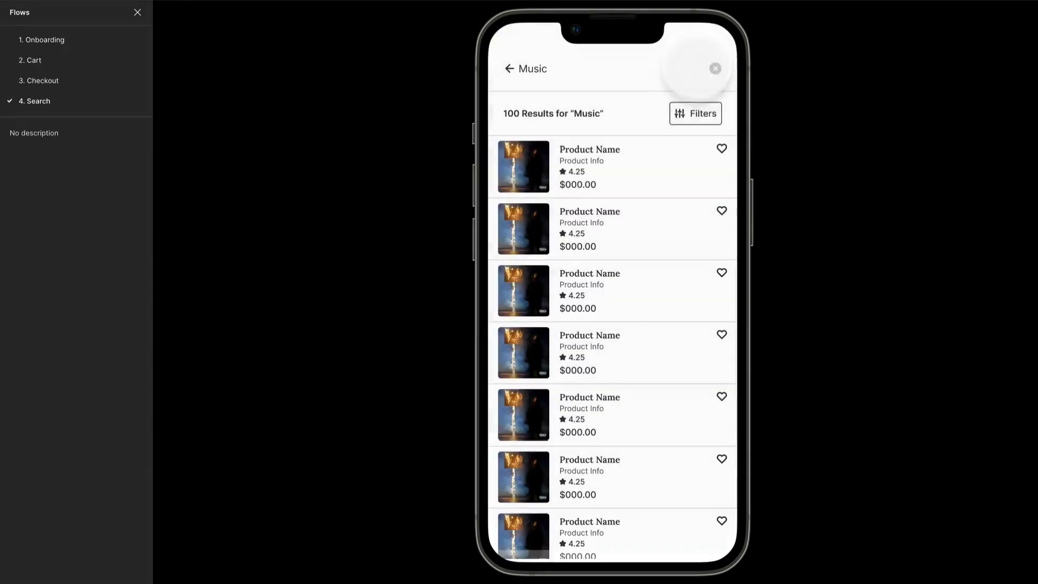
- Reopen the Filters overlay, test the category checkboxes and the Sale and Customer review chips, and return to the design file
click(684, 114)
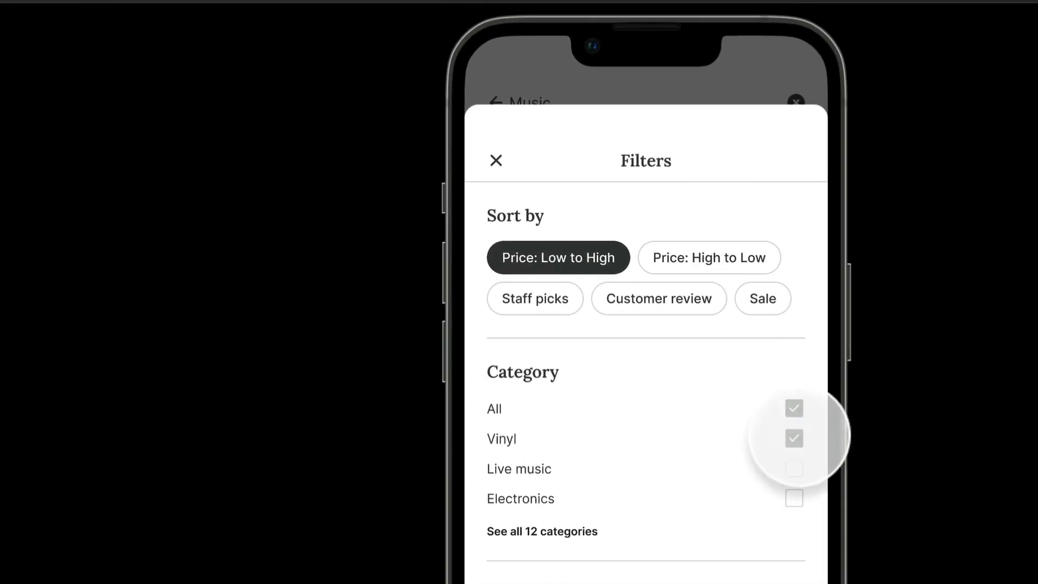
click(792, 468)
click(748, 296)
click(757, 305)
click(670, 299)
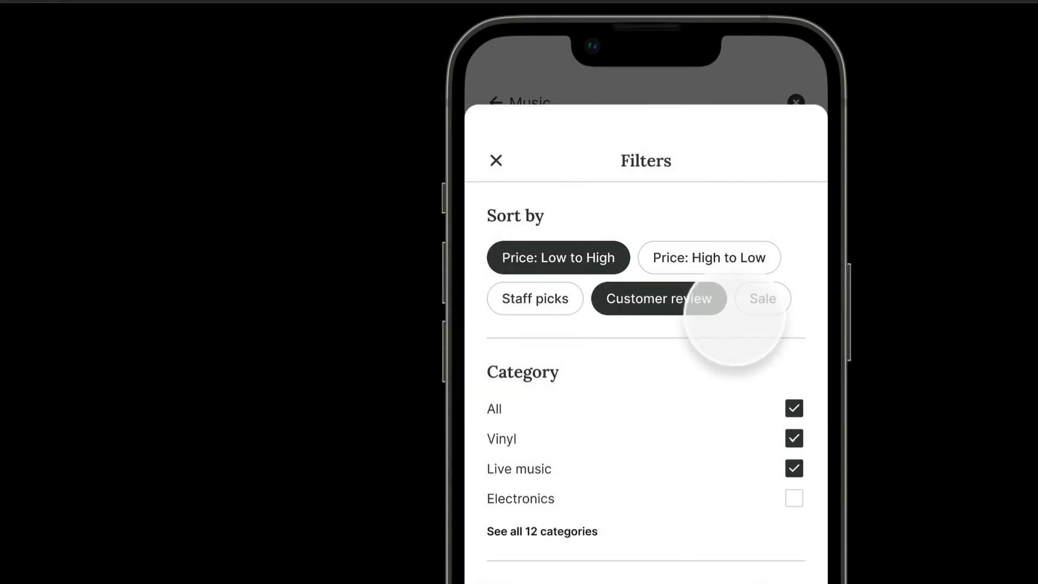
click(216, 12)
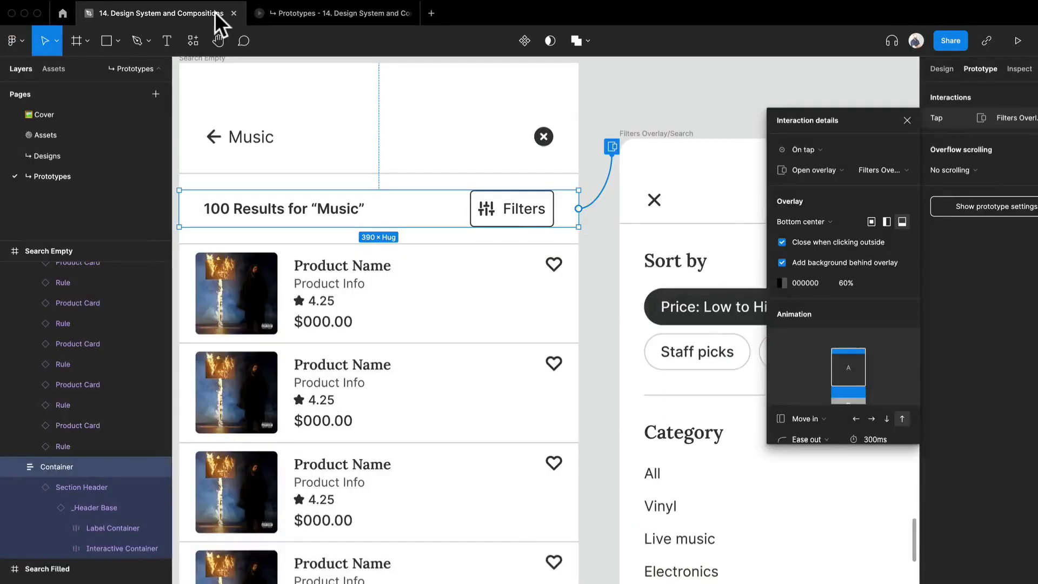
- Remove the auto layout from the Body frame inside Filters Overlay/Search
drag(531, 214, 361, 169)
click(563, 69)
click(572, 161)
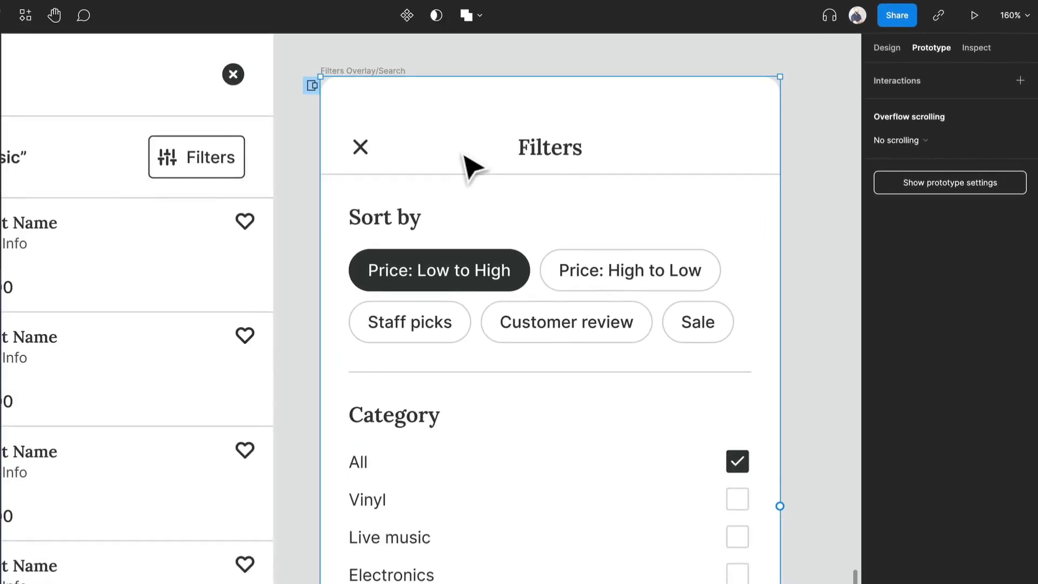
click(887, 48)
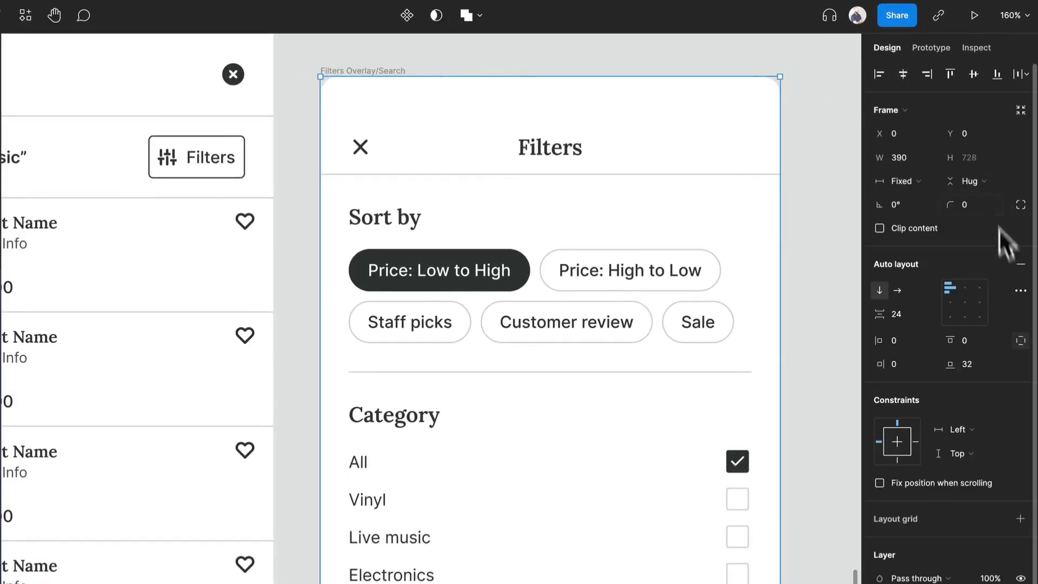
click(1020, 264)
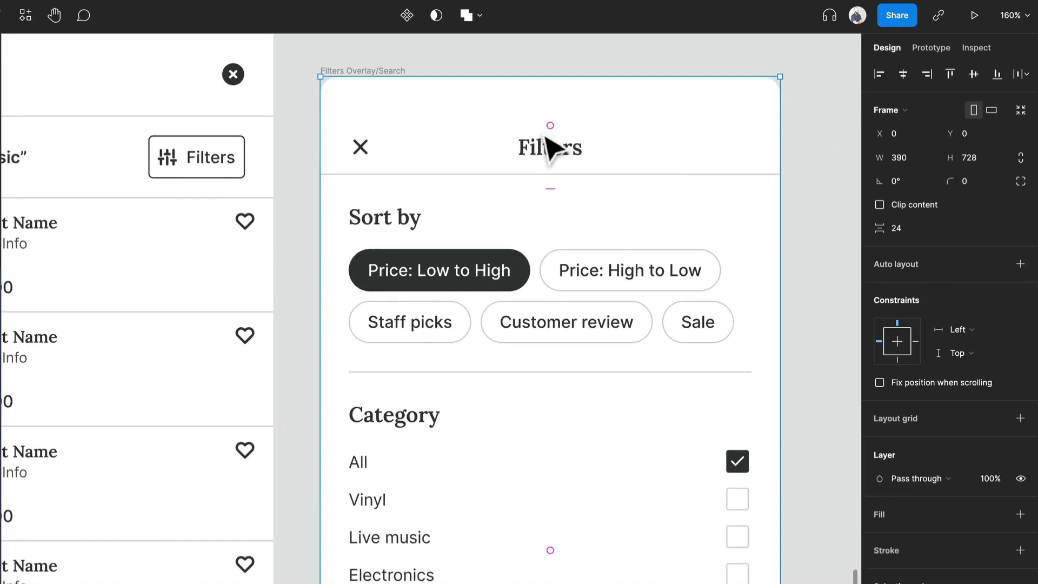
- Bring the Overlay Header to the front of the layer order inside the Body frame
click(549, 147)
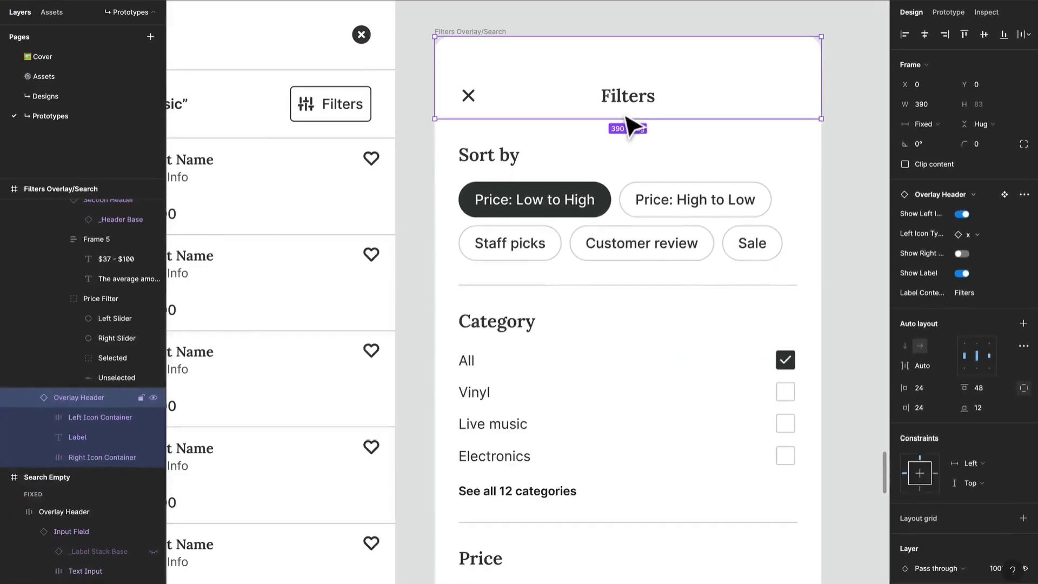
click(550, 212)
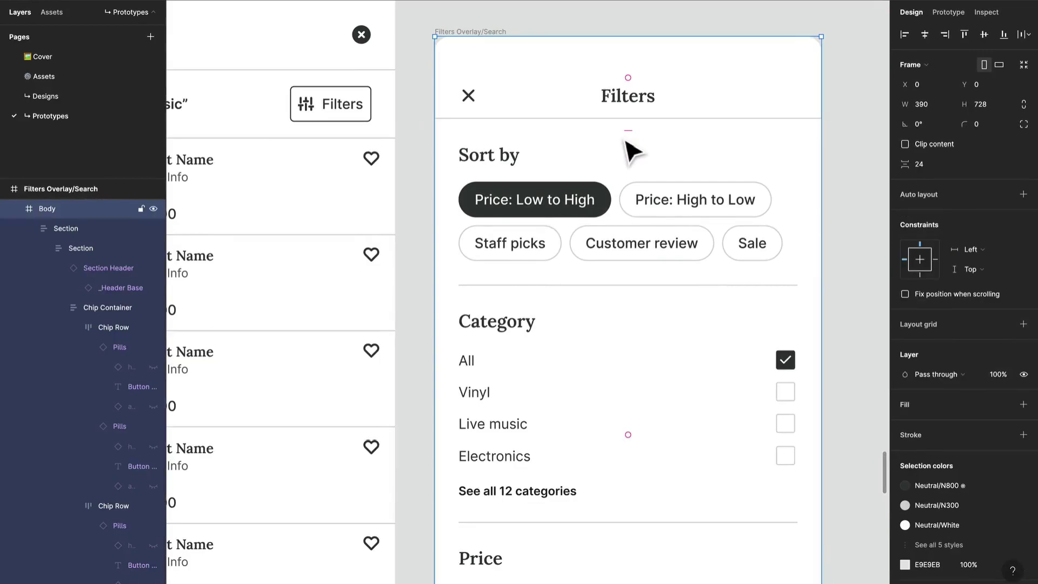
click(86, 230)
click(715, 107)
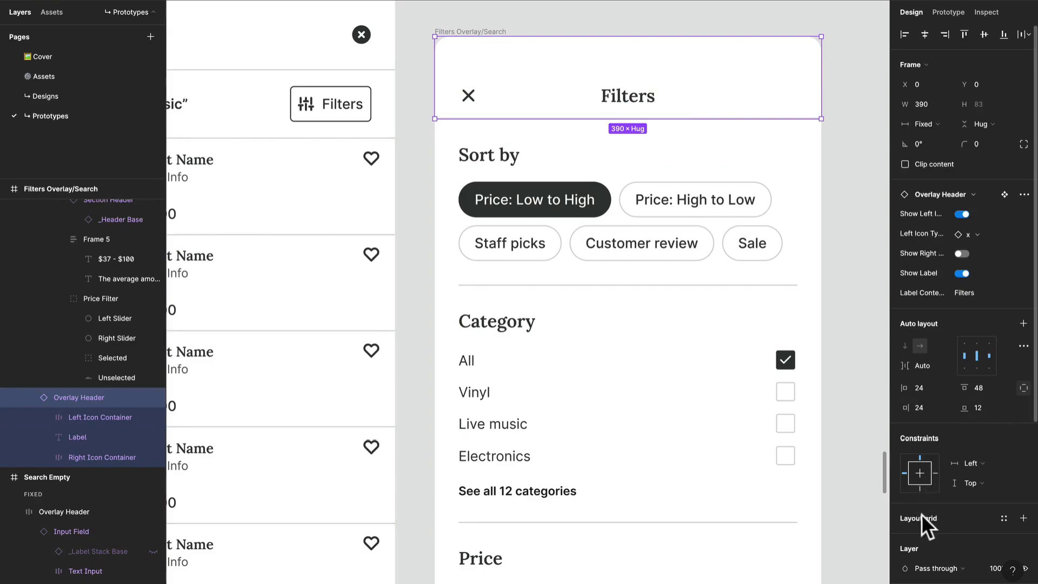
key(])
scroll(111, 289, up, 2)
- Ungroup the Body frame and fix the Overlay Header's position when scrolling
click(67, 293)
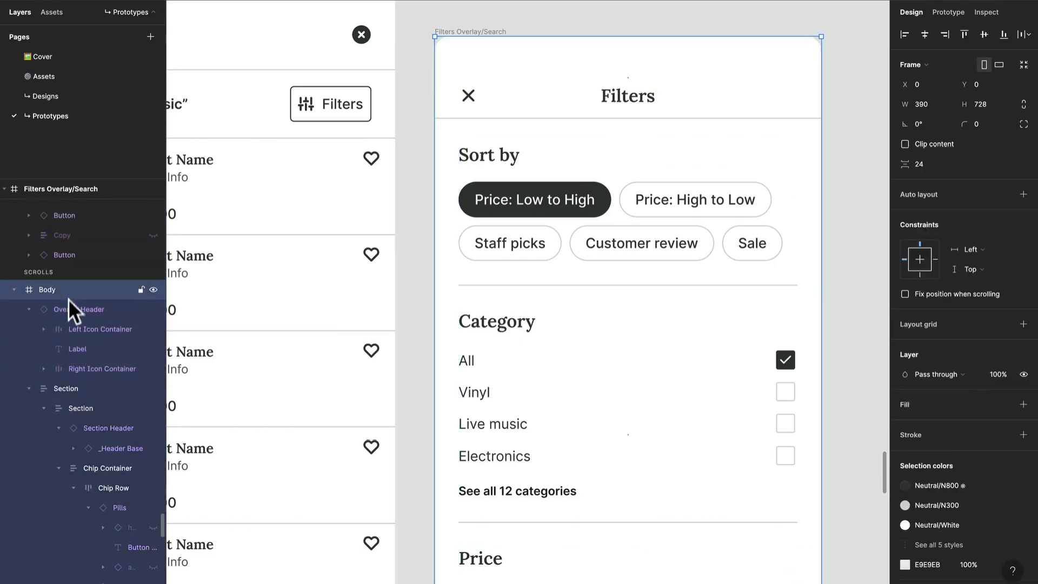
scroll(67, 326, up, 4)
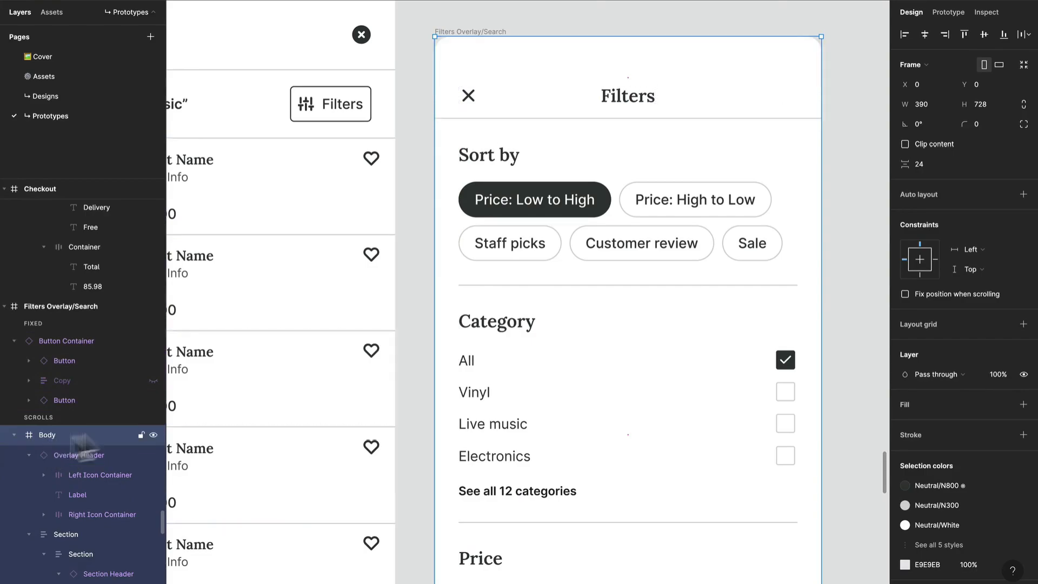
key(ctrl+shift+g)
click(620, 97)
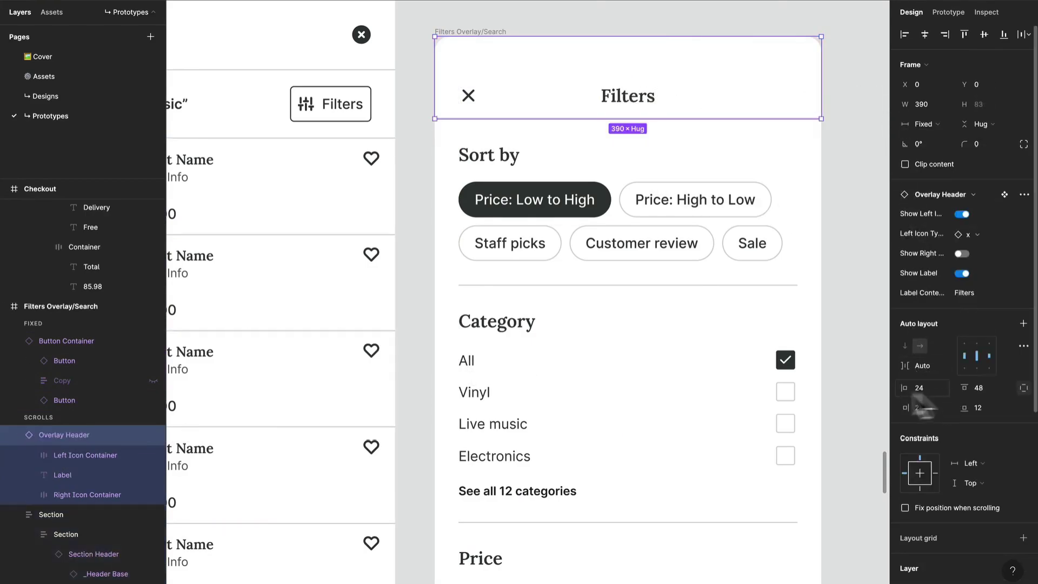
click(904, 507)
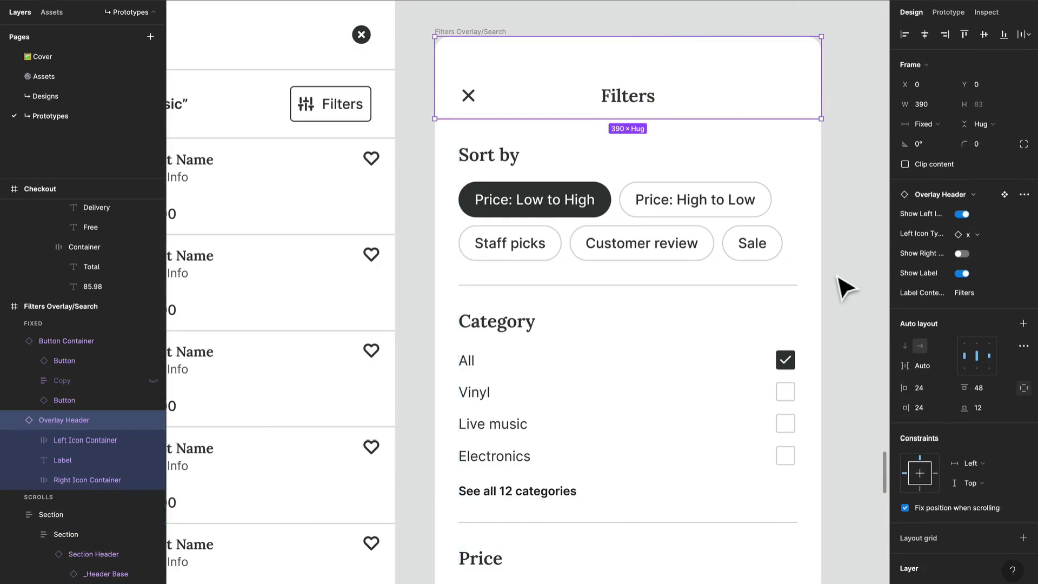
- Bring the Button Container with Back and Show 12 results in front of the Overlay Header in the layer order
scroll(703, 238, down, 8)
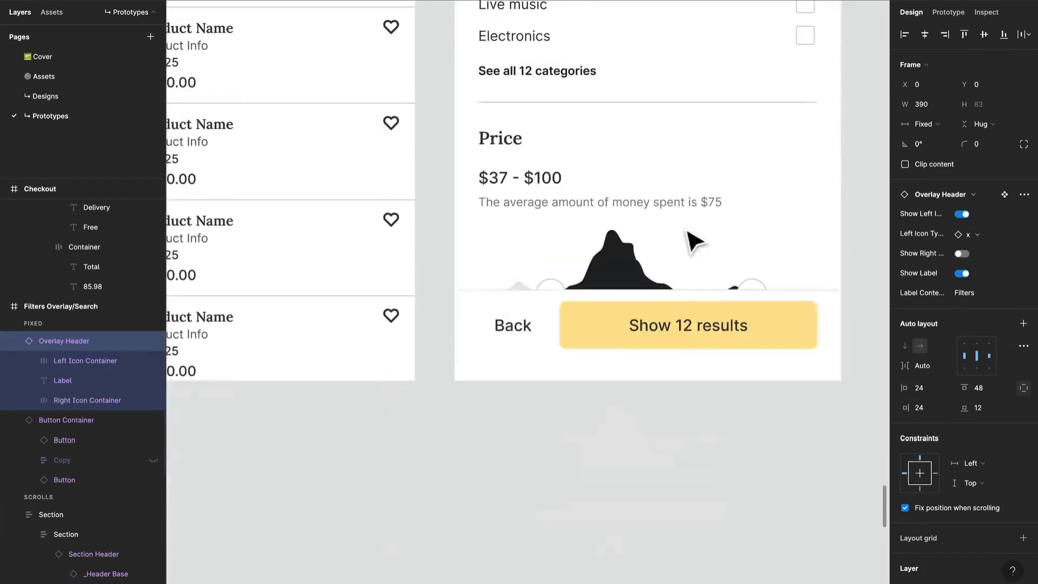
click(673, 372)
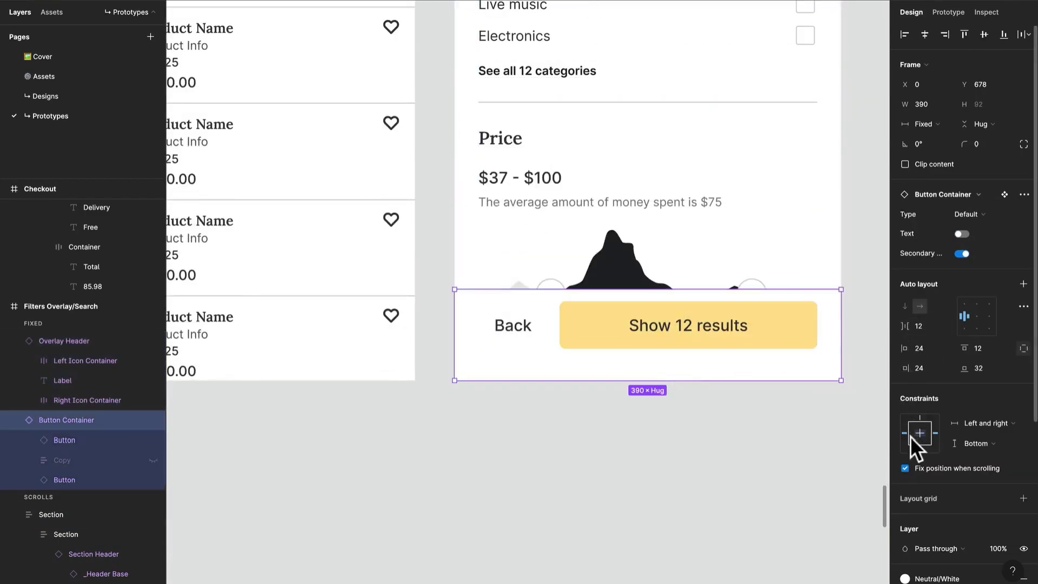
key(])
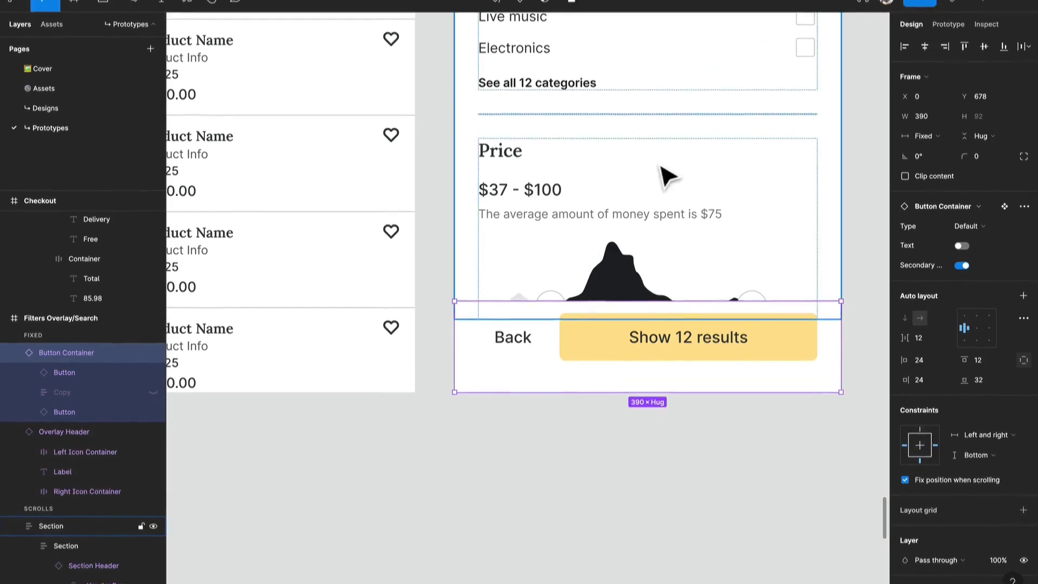
scroll(667, 178, up, 7)
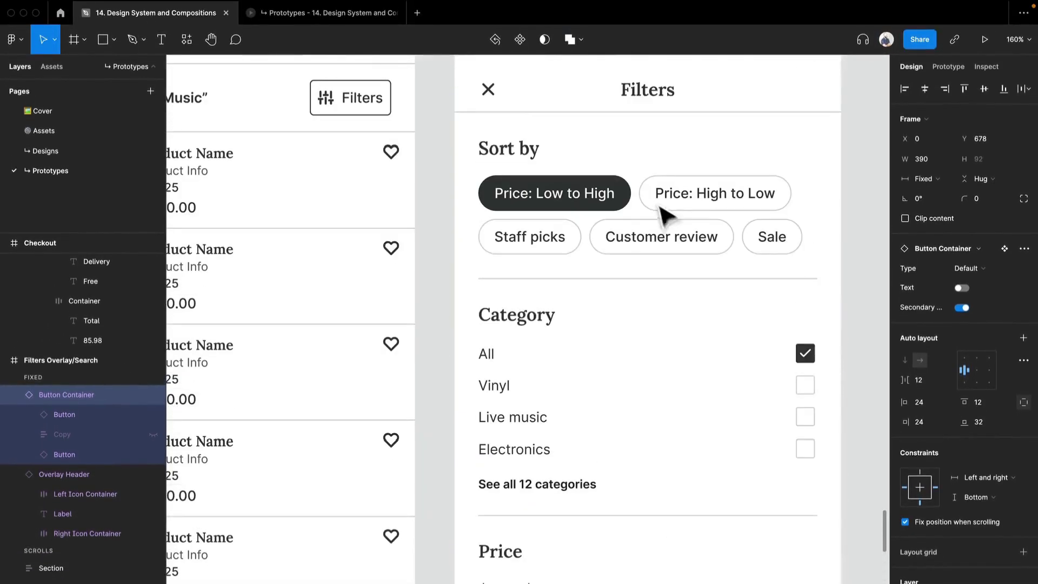
- Check the Filters overlay in the prototype preview and return to the design file
click(334, 13)
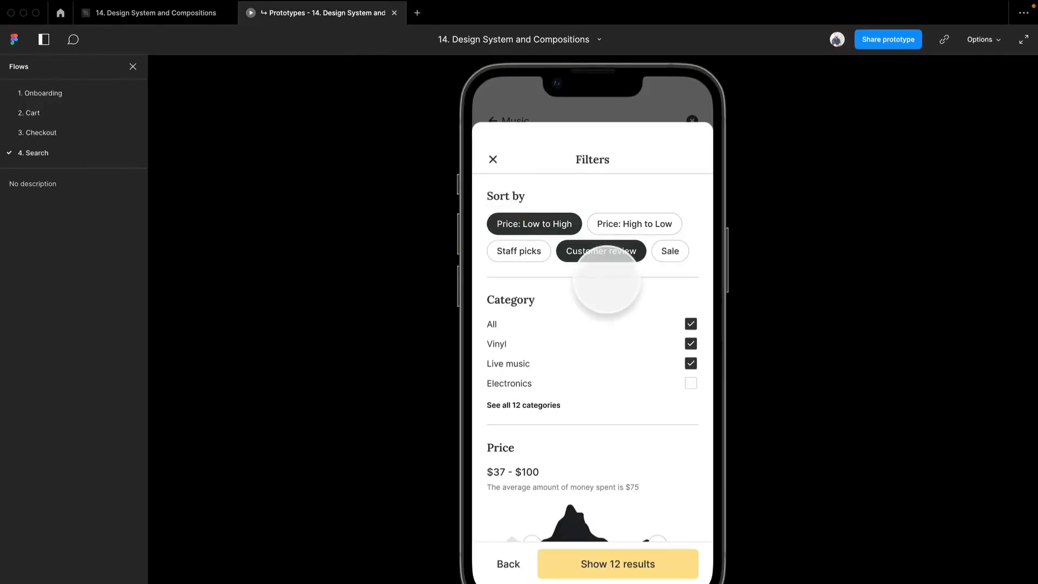
click(185, 6)
scroll(521, 358, down, 2)
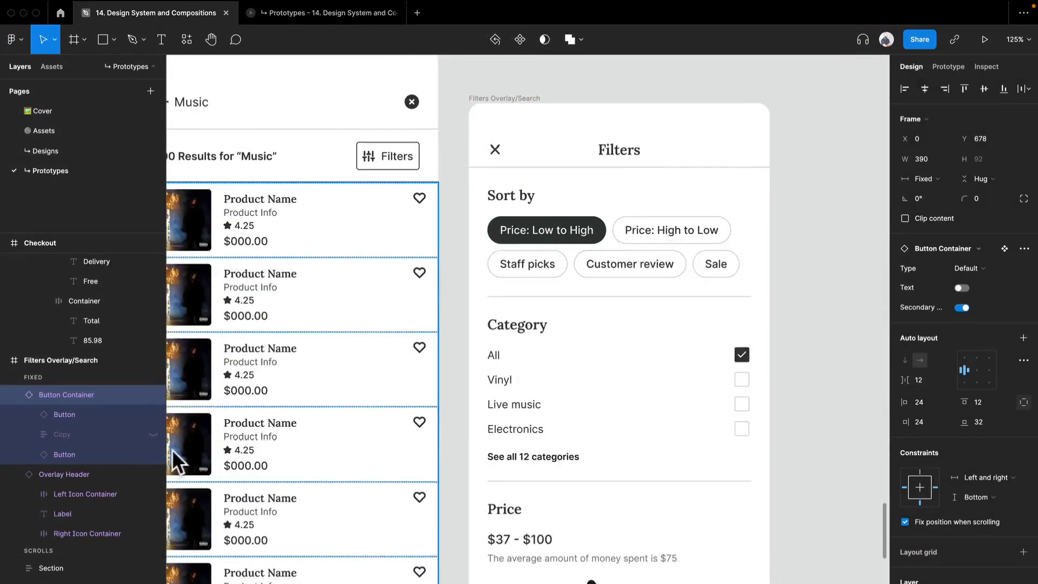
- Set the vertical padding of the outer Section in Filters Overlay/Search to 24
scroll(119, 426, down, 4)
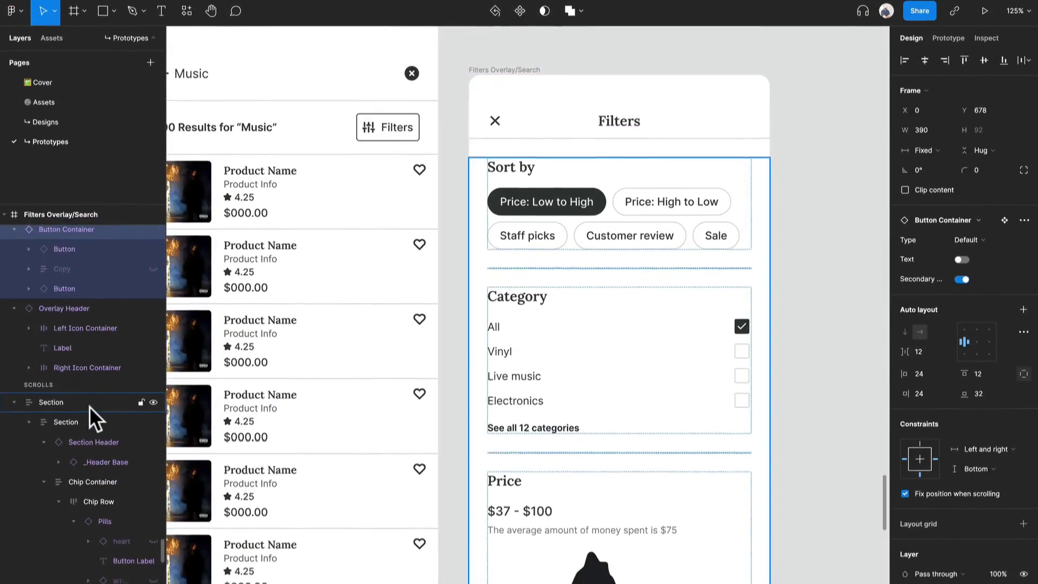
click(89, 406)
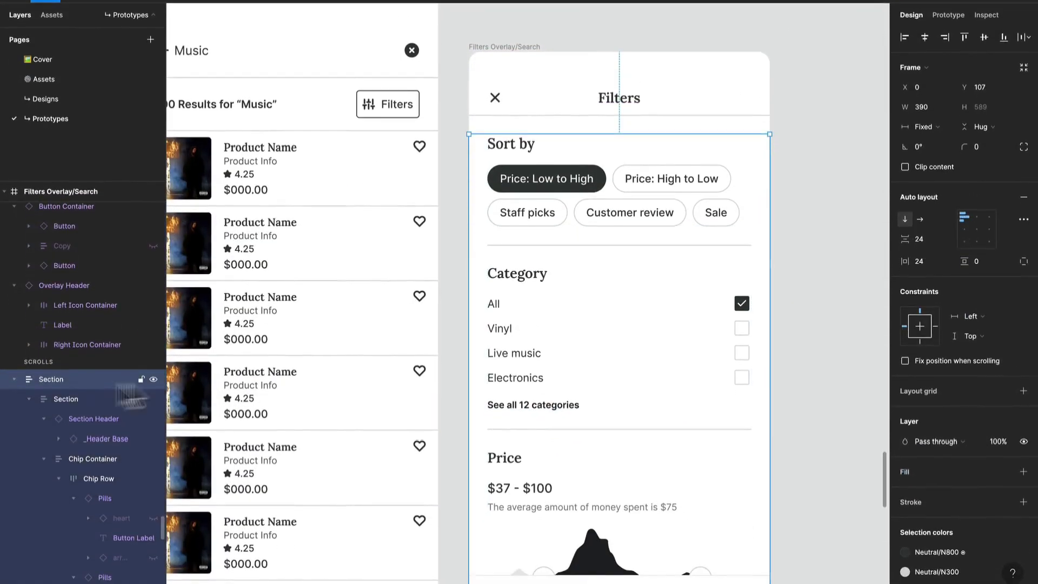
scroll(749, 226, down, 3)
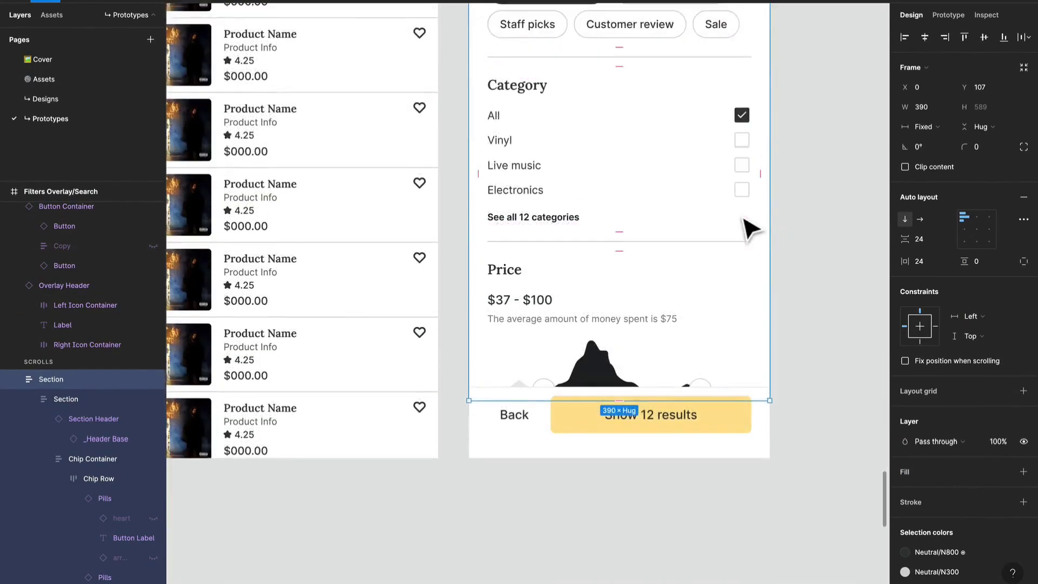
scroll(749, 226, up, 5)
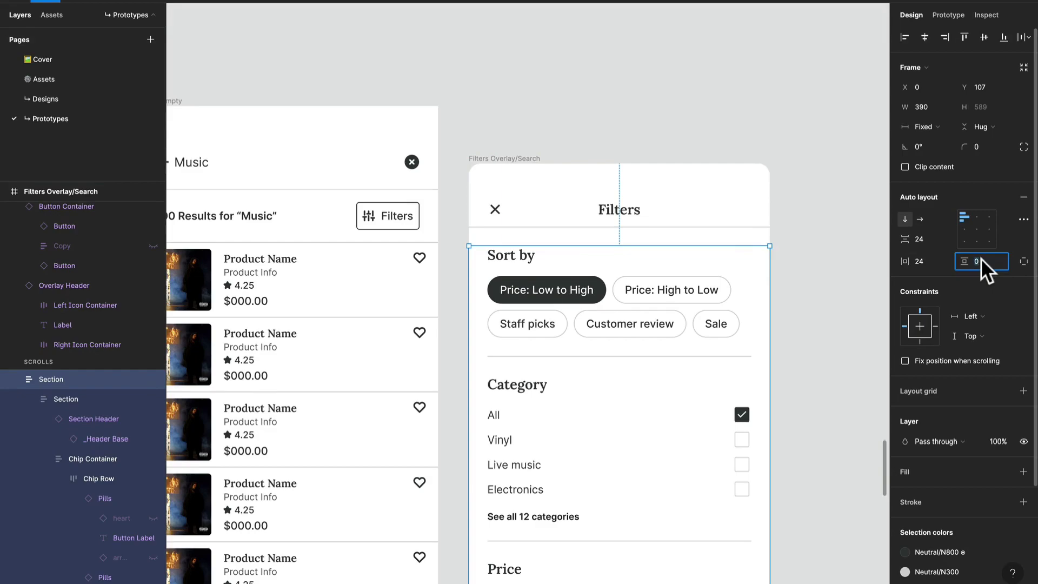
text(24)
key(Return)
- Move the outer Section up to Y 83, against the header, and shorten it to a height of 595 above the buttons
drag(577, 348, 577, 326)
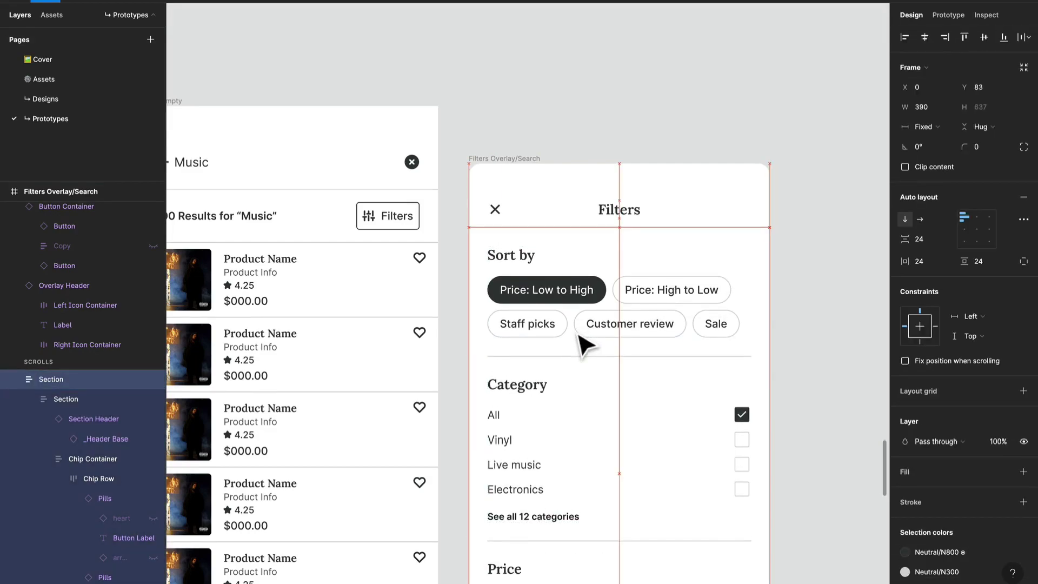
scroll(586, 340, down, 5)
drag(722, 454, 726, 414)
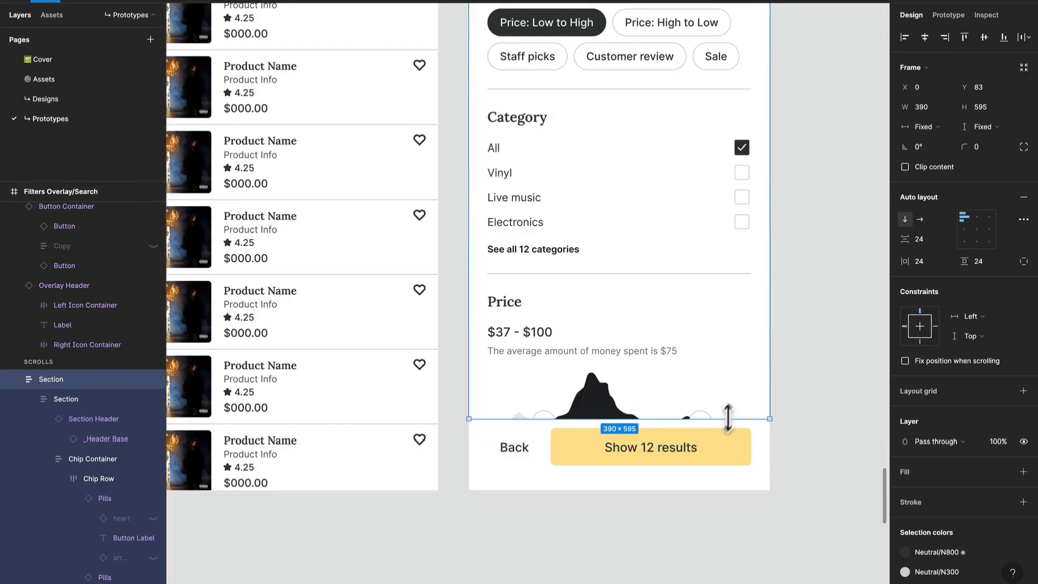
- Set the outer Section's overflow scrolling to Vertical scrolling
click(948, 15)
click(922, 103)
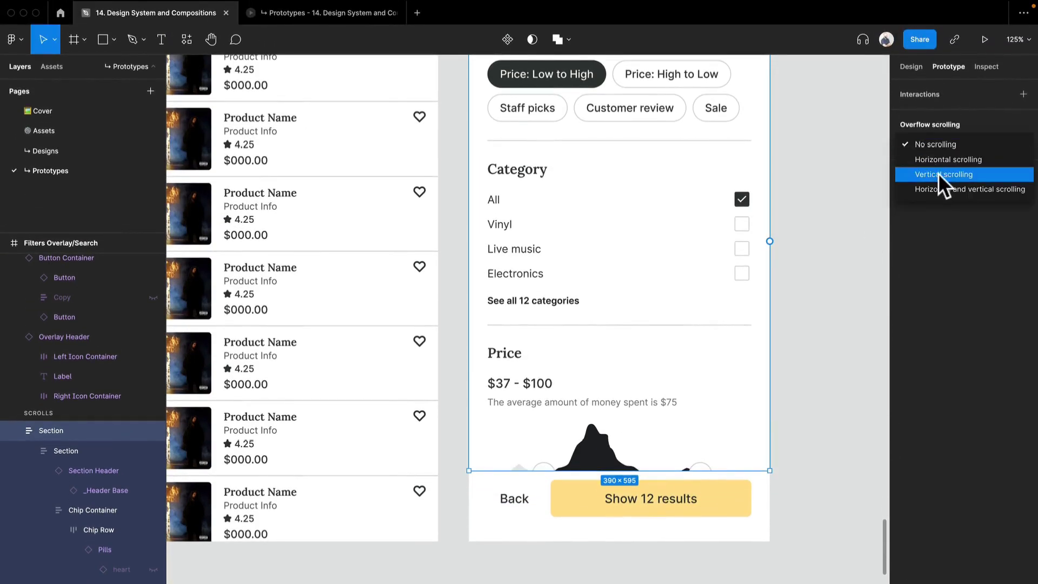
click(938, 130)
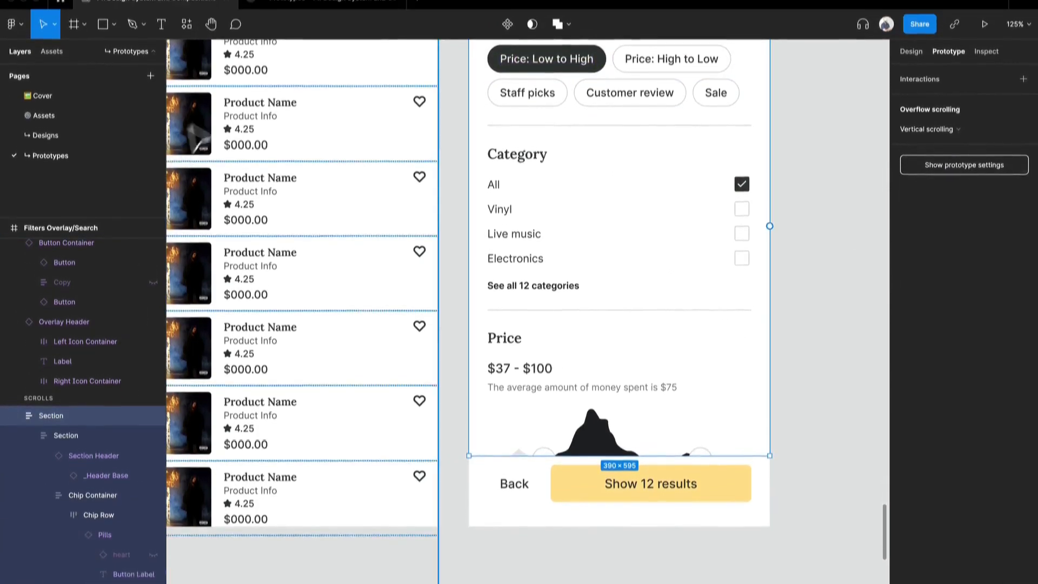
- Test scrolling the Filters overlay content up and down in the prototype preview
click(305, 19)
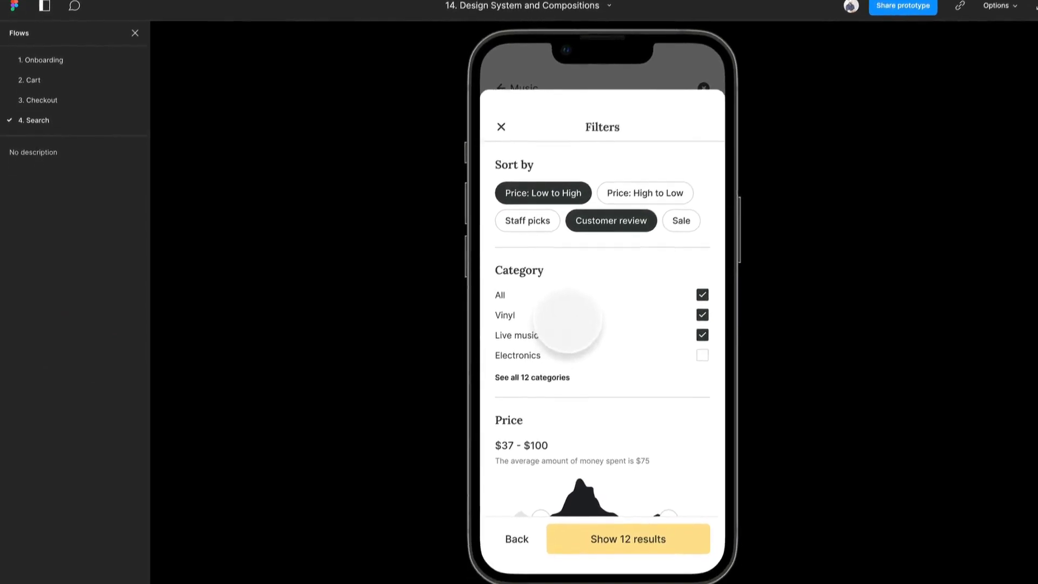
drag(567, 320, 578, 233)
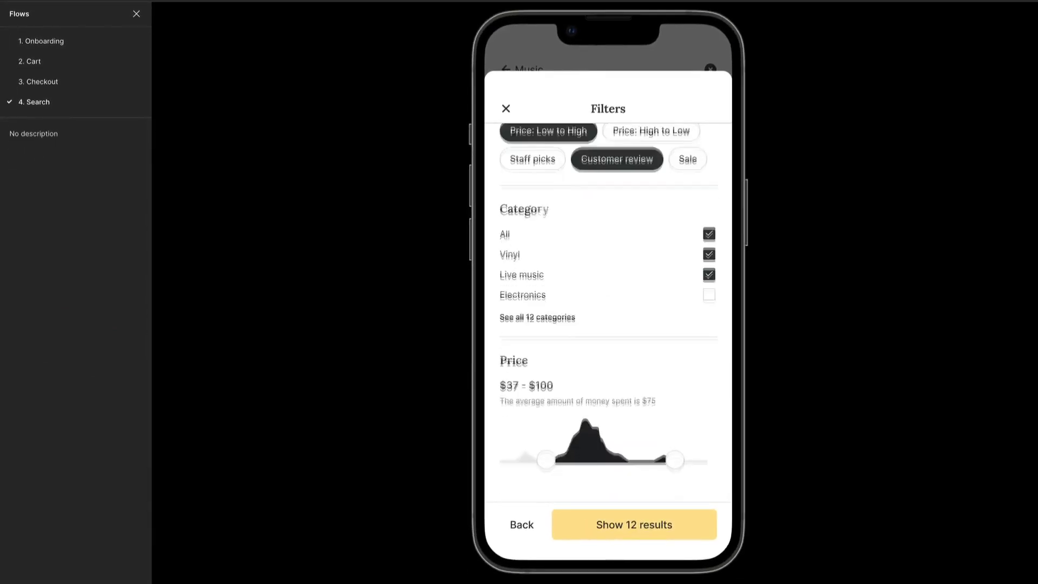
drag(583, 162, 601, 254)
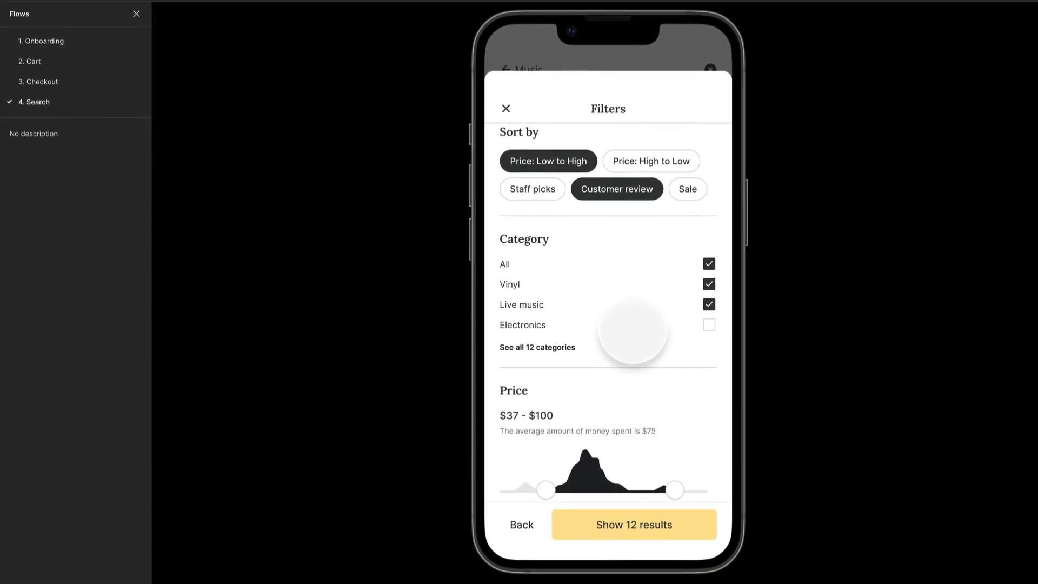
drag(684, 165, 705, 322)
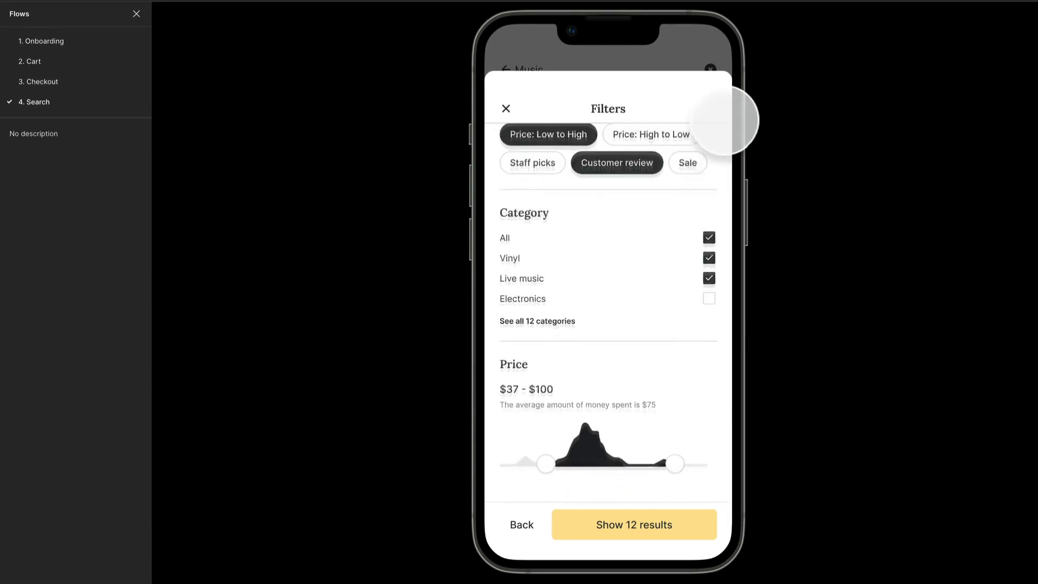
drag(723, 121, 703, 216)
scroll(703, 216, down, 1)
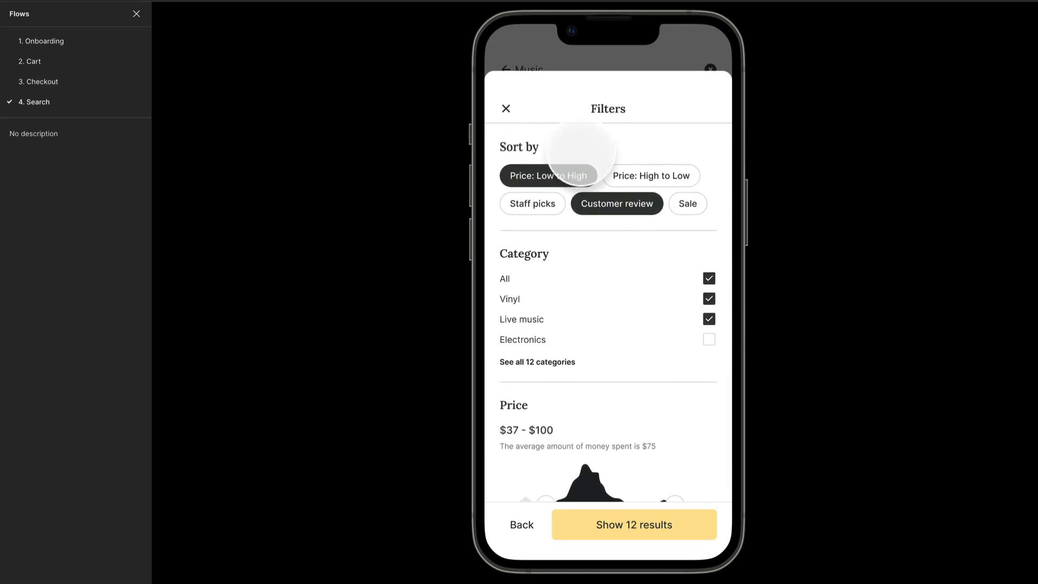